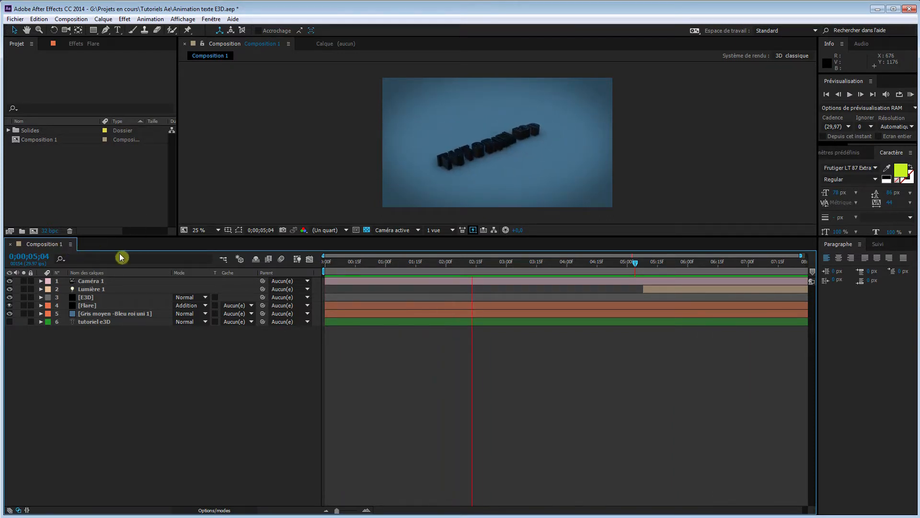
Create a new composition named Tutoriel using the HDTV 1080 29,97 preset and a 10-second duration
click(41, 246)
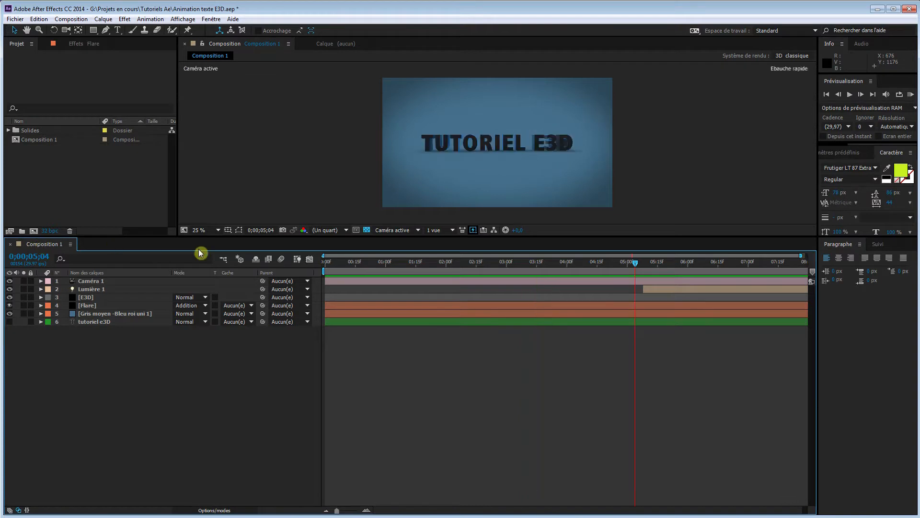
click(34, 231)
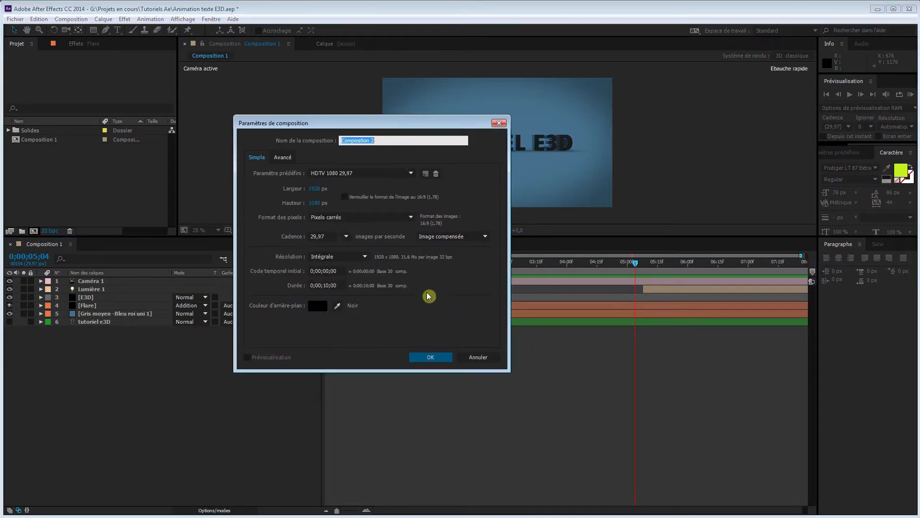
text(Tutoriel)
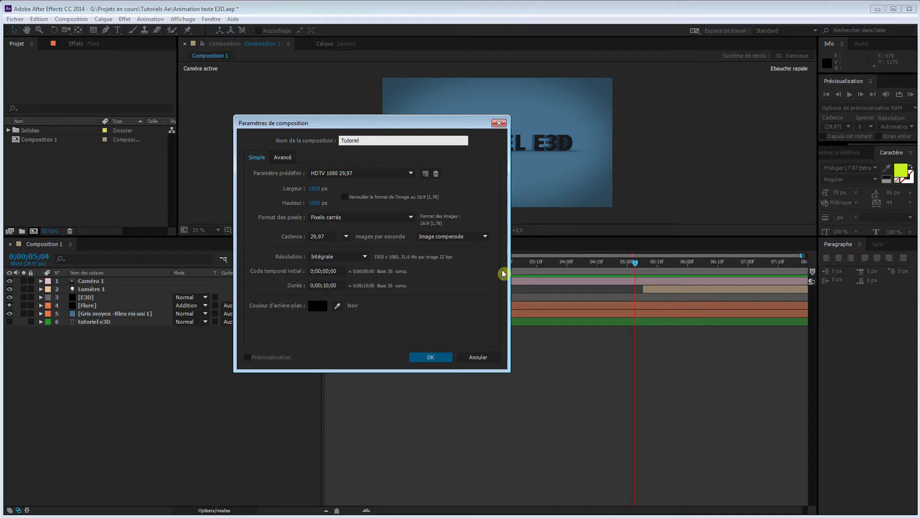
click(433, 358)
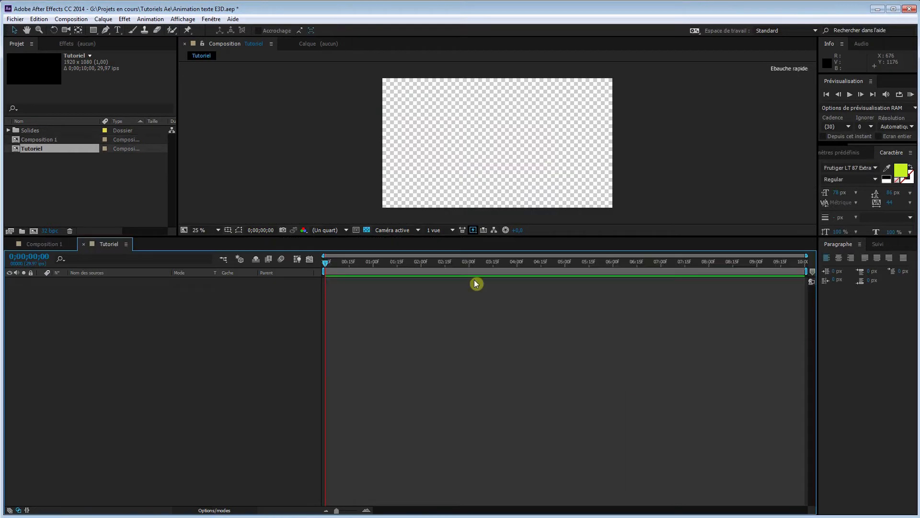
Create a composition-sized solid layer named Arrière plan in blue 1779A6
right_click(117, 292)
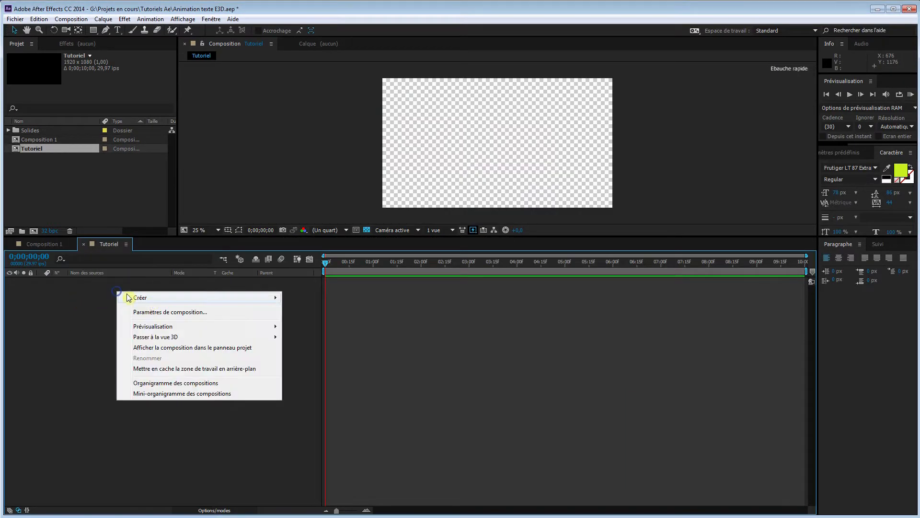
mouse_move(154, 301)
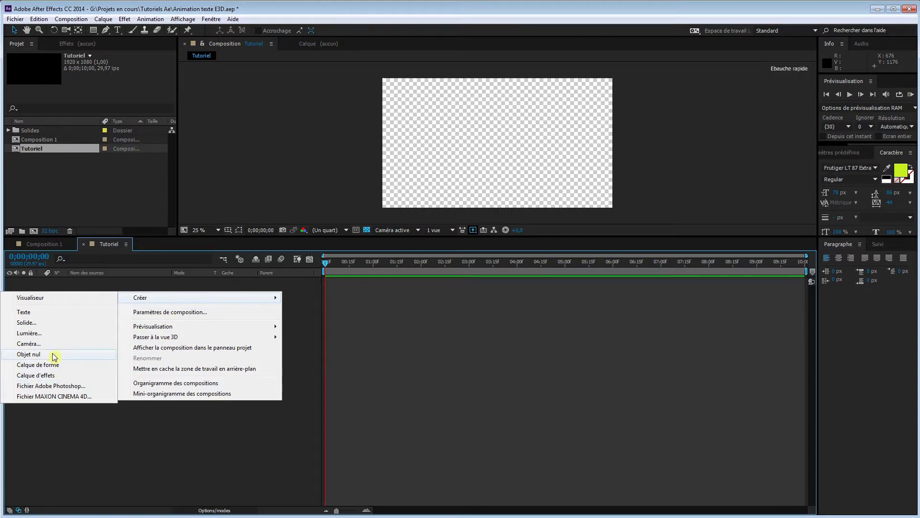
click(52, 320)
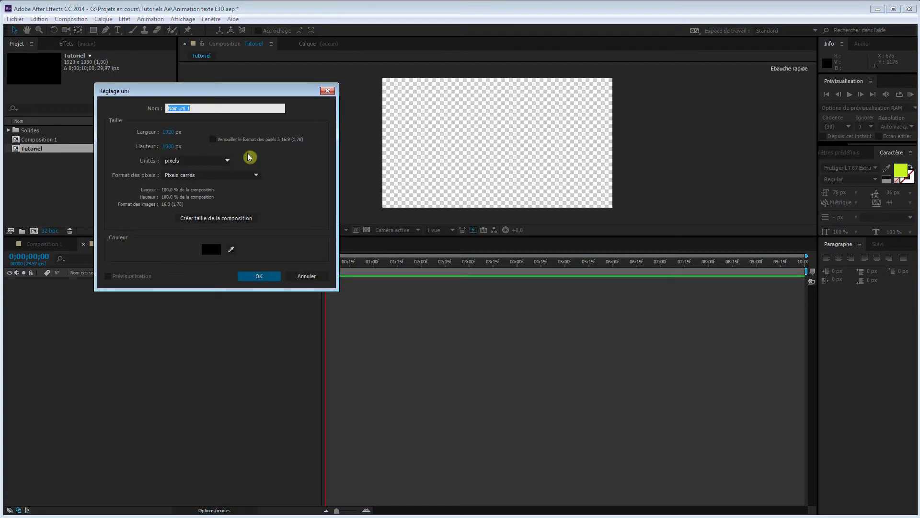
text(Arrière plan)
click(210, 250)
drag(305, 174, 308, 130)
click(261, 116)
mouse_move(265, 104)
mouse_down()
mouse_move(278, 96)
mouse_move(277, 117)
mouse_up()
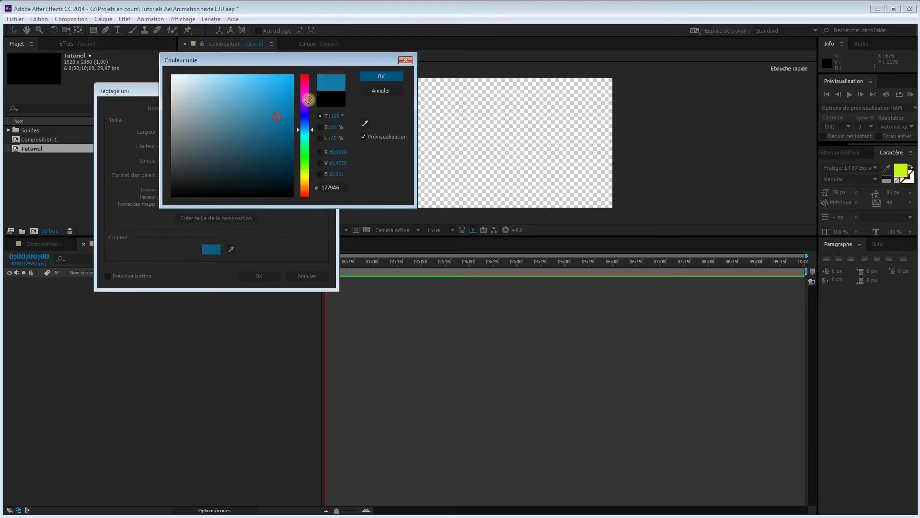
click(381, 77)
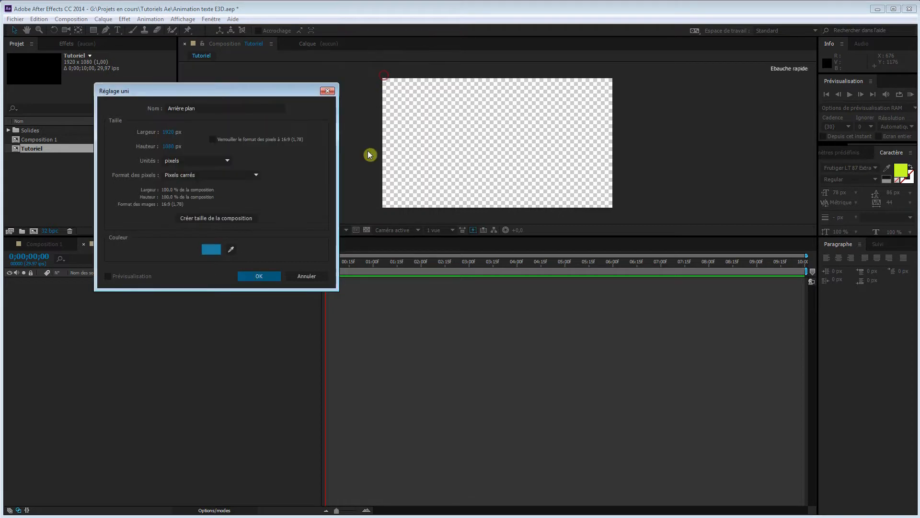
click(265, 277)
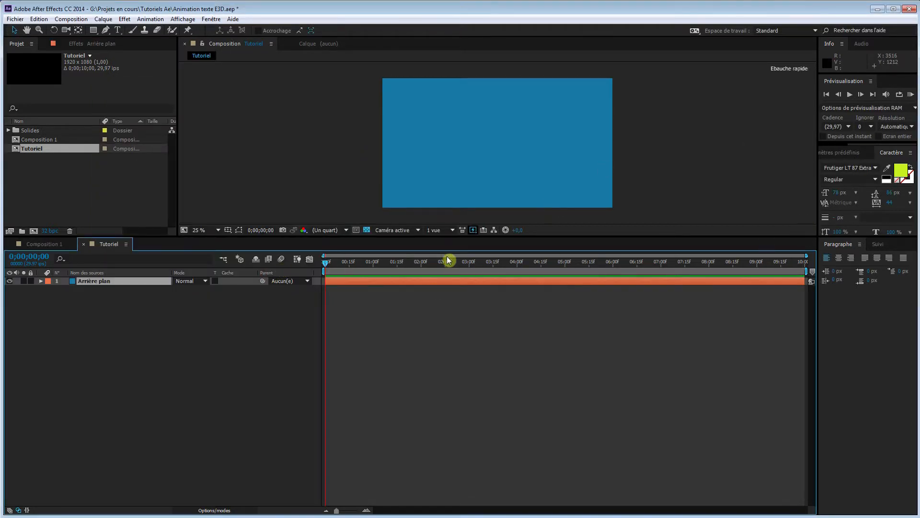
Apply the custom animation preset Vignette -1.5 expo to the Arrière plan layer
click(844, 155)
drag(817, 230, 760, 229)
click(765, 173)
click(772, 181)
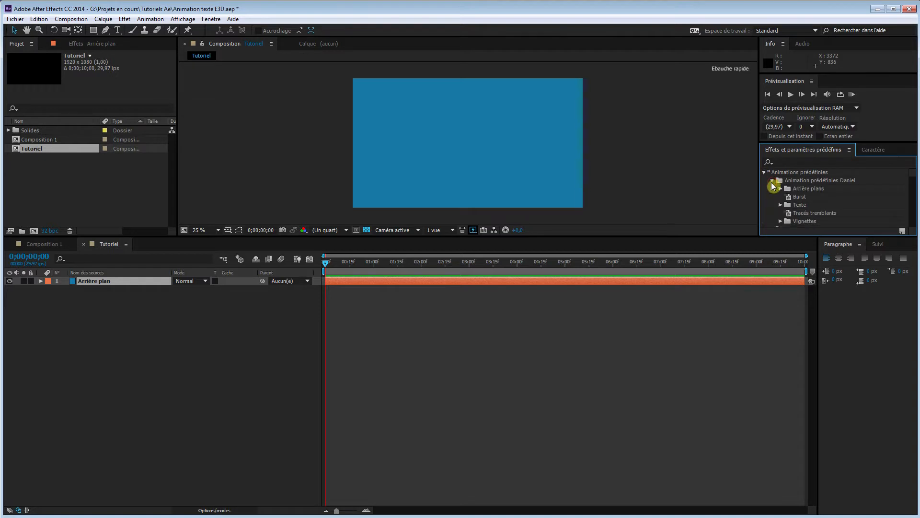
click(780, 221)
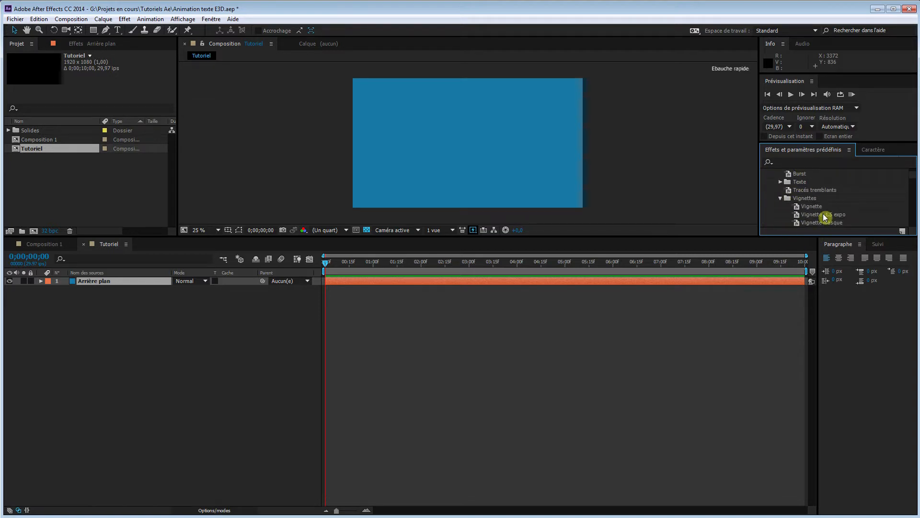
drag(825, 216, 513, 140)
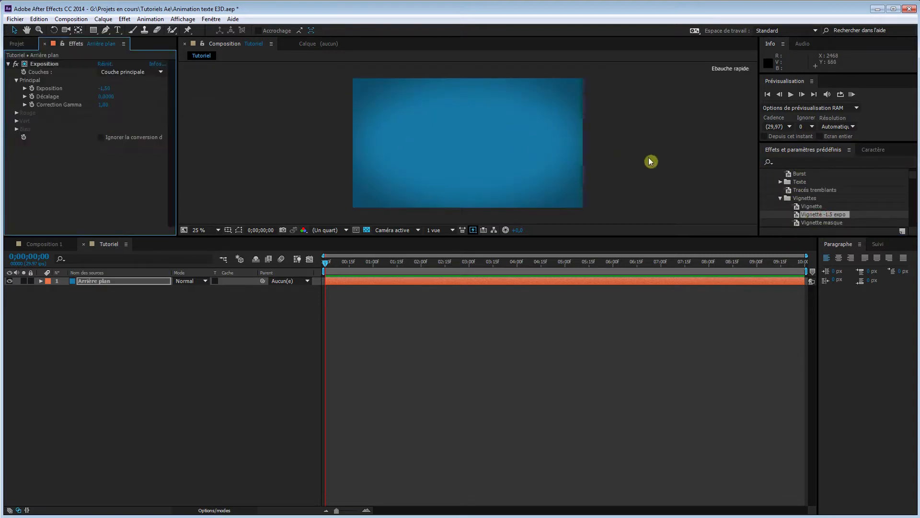
click(131, 320)
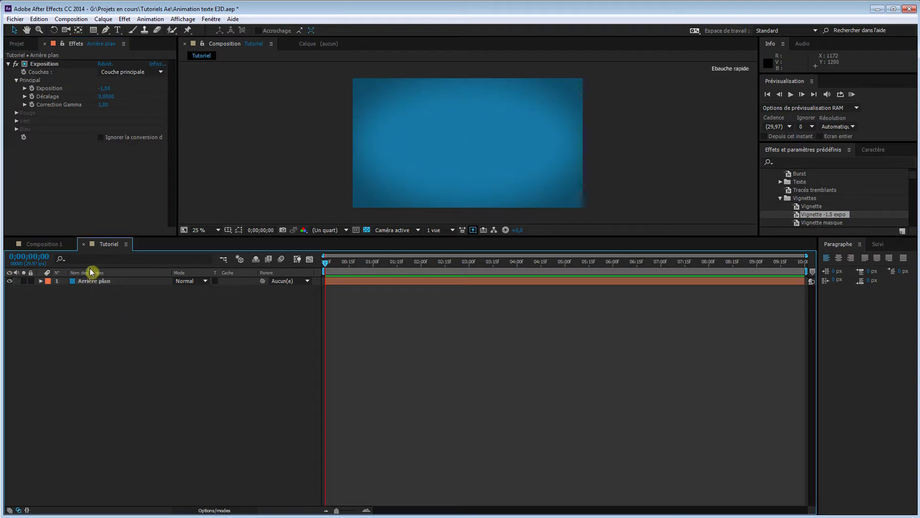
Create a black composition-sized solid named E3D above the Arrière plan layer
right_click(133, 297)
mouse_move(169, 308)
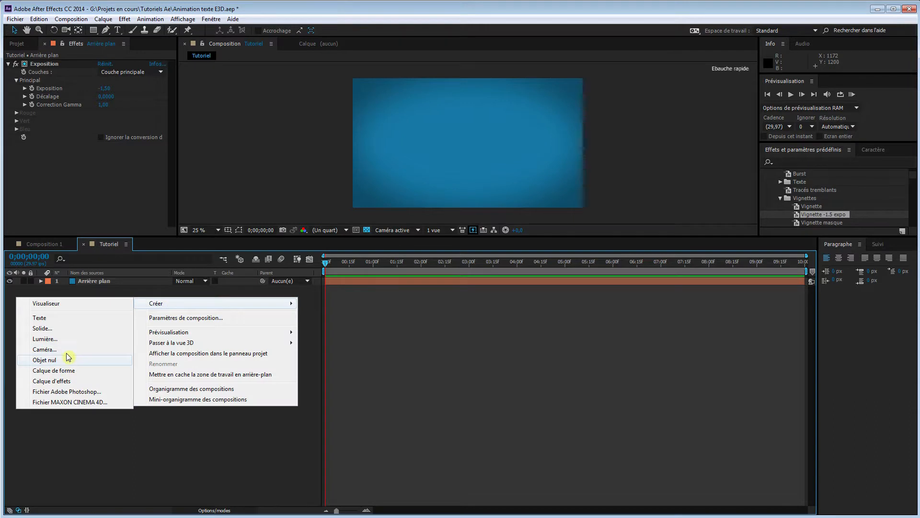
click(67, 327)
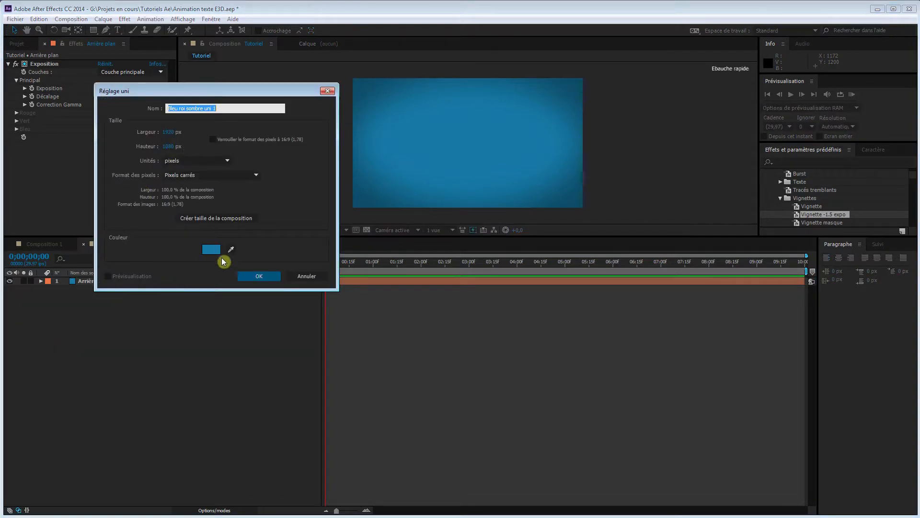
click(212, 249)
drag(220, 152, 160, 206)
click(381, 76)
click(261, 275)
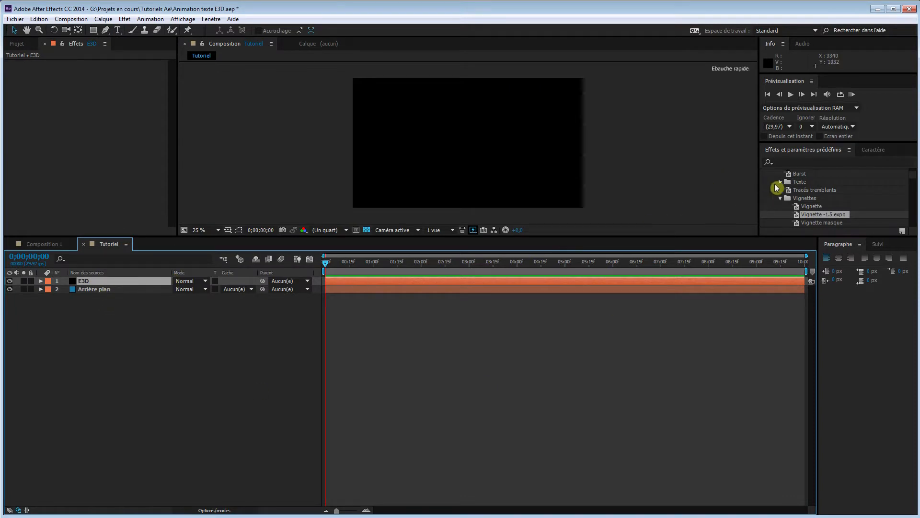
Find the Video Copilot Element effect and apply it to the E3D layer
click(784, 161)
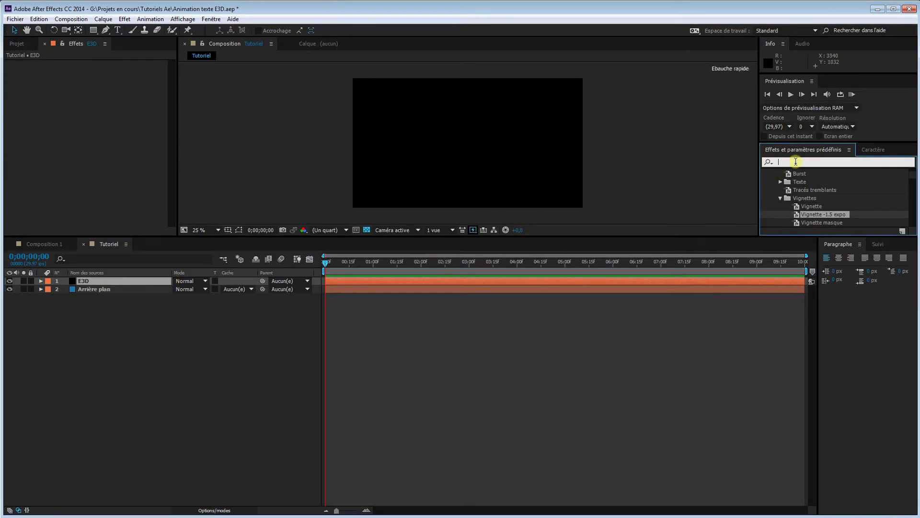
text(element)
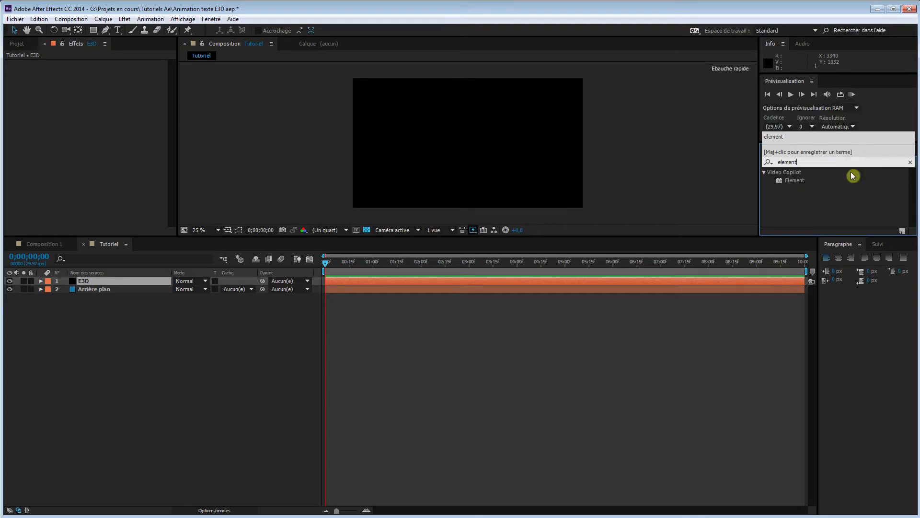
click(802, 180)
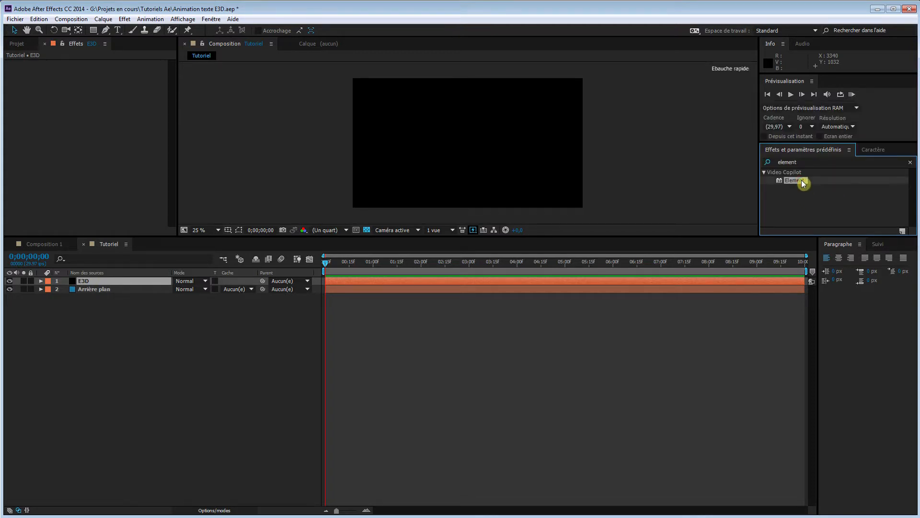
drag(801, 181, 108, 283)
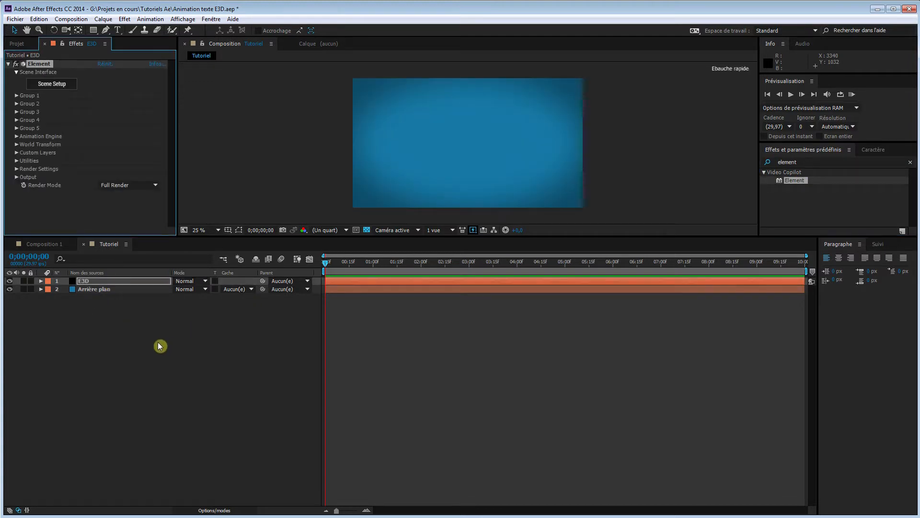
click(130, 307)
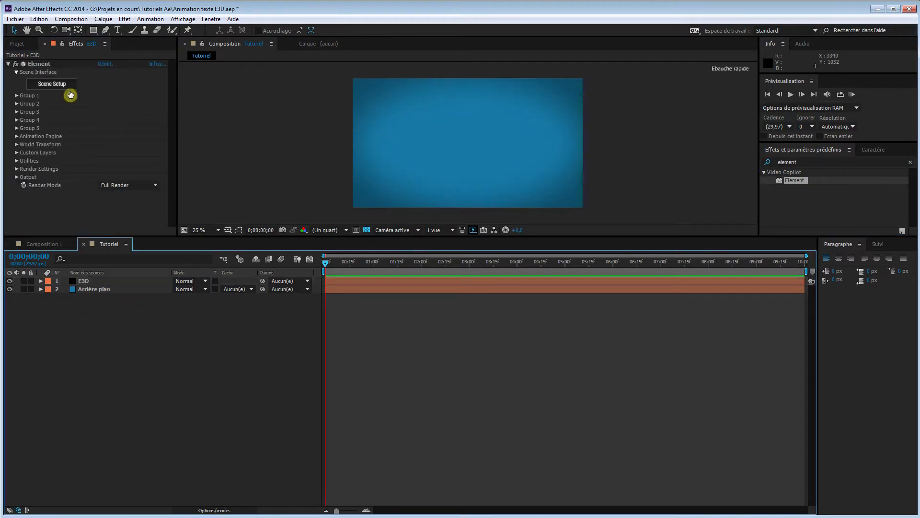
Add a text layer reading TEXTE, hide it and place it beneath the Arrière plan layer
click(121, 280)
right_click(154, 310)
mouse_move(192, 316)
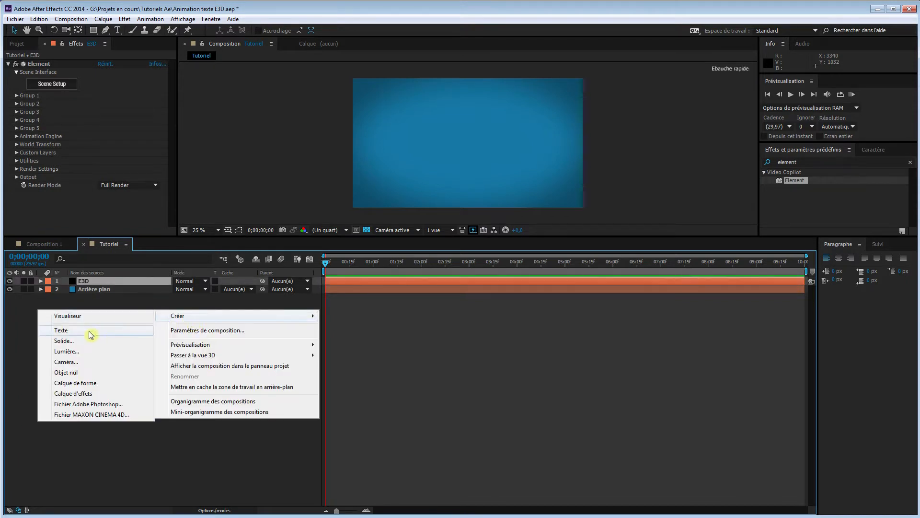
click(87, 333)
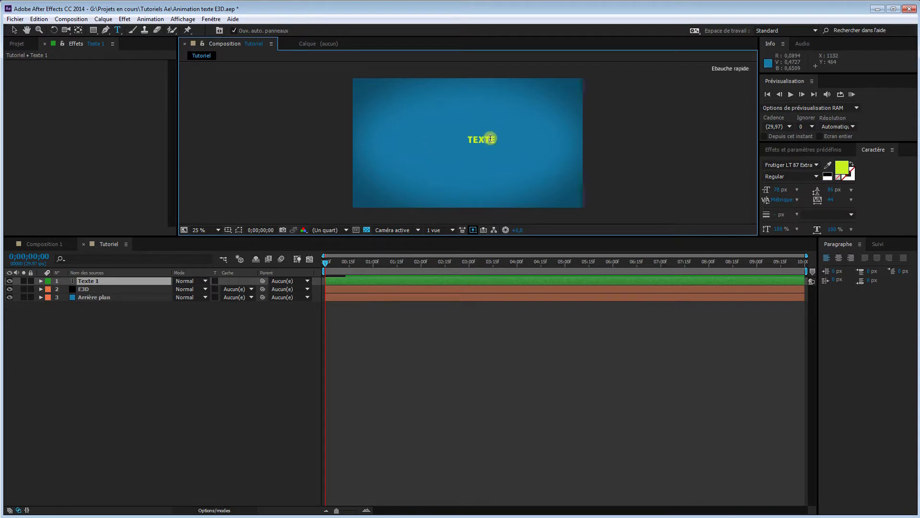
click(10, 281)
drag(109, 281, 120, 312)
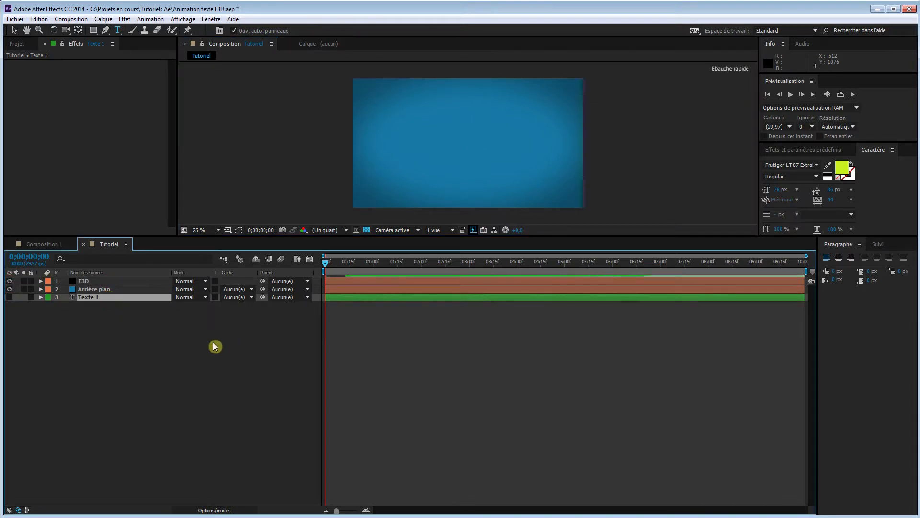
Set Path Layer 1 in the Element effect's Custom Text and Masks on the E3D layer to Texte 1
click(111, 282)
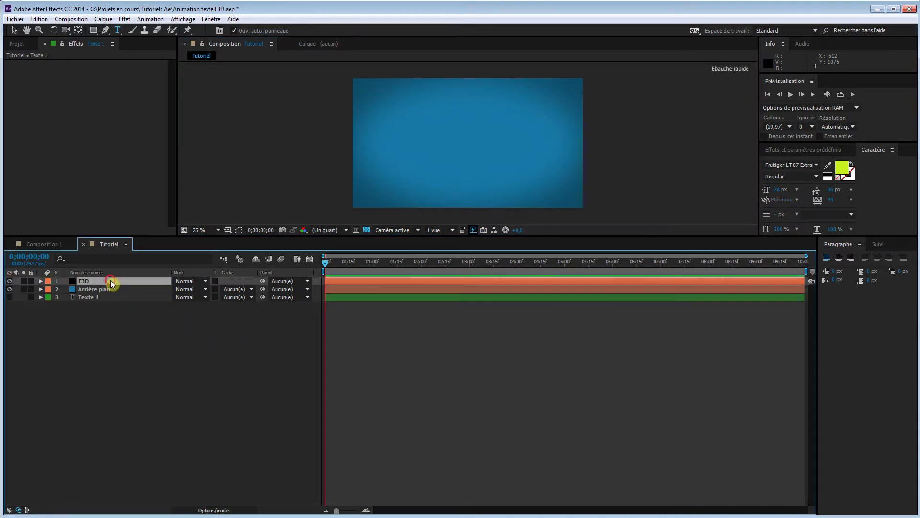
click(17, 152)
click(25, 160)
scroll(45, 161, down, 3)
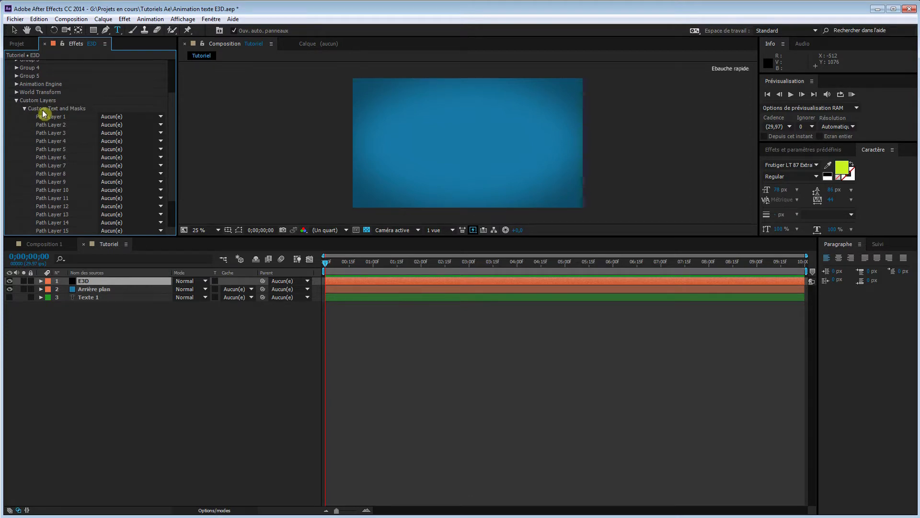
click(125, 117)
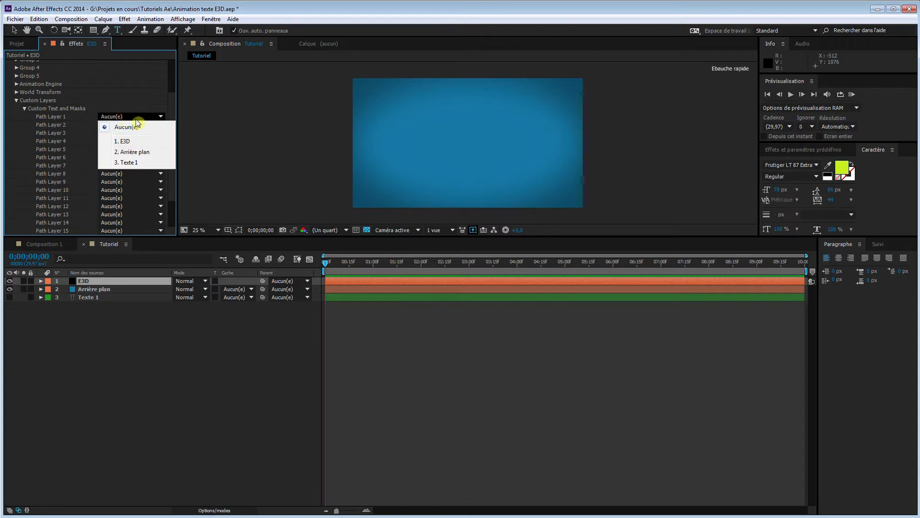
click(138, 163)
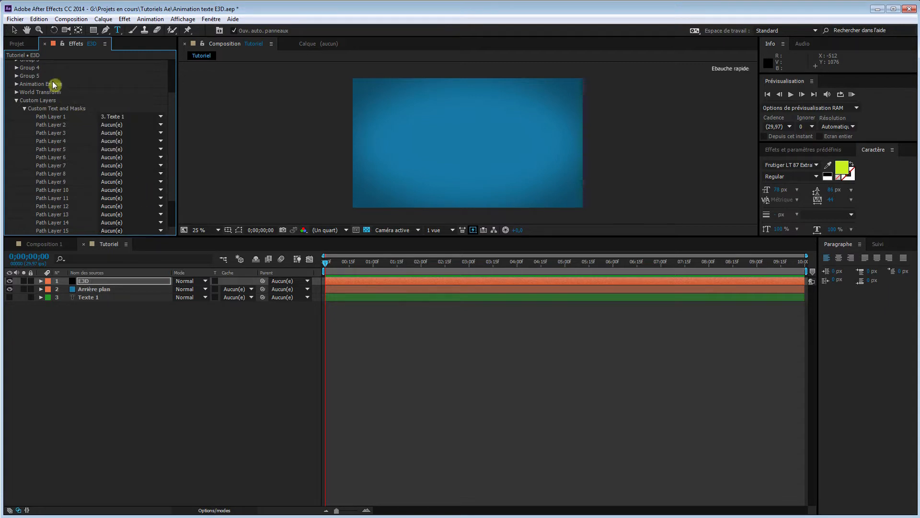
click(25, 108)
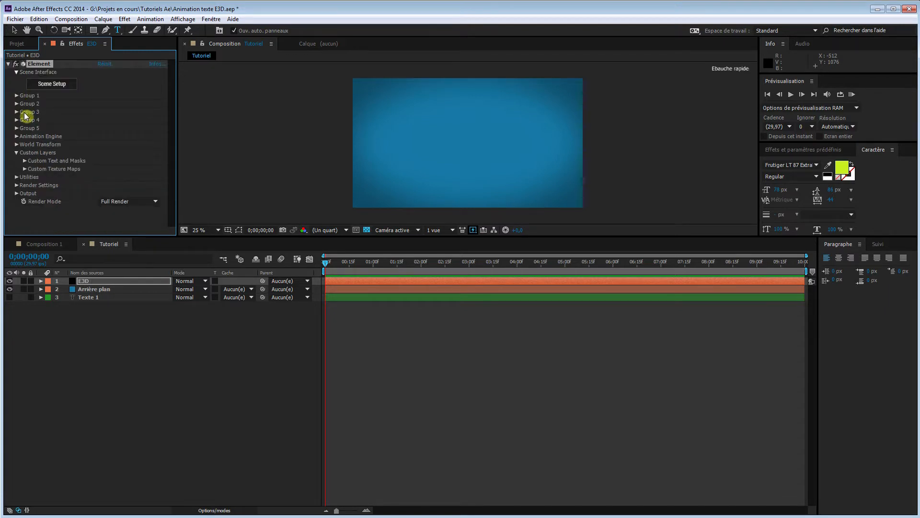
click(16, 152)
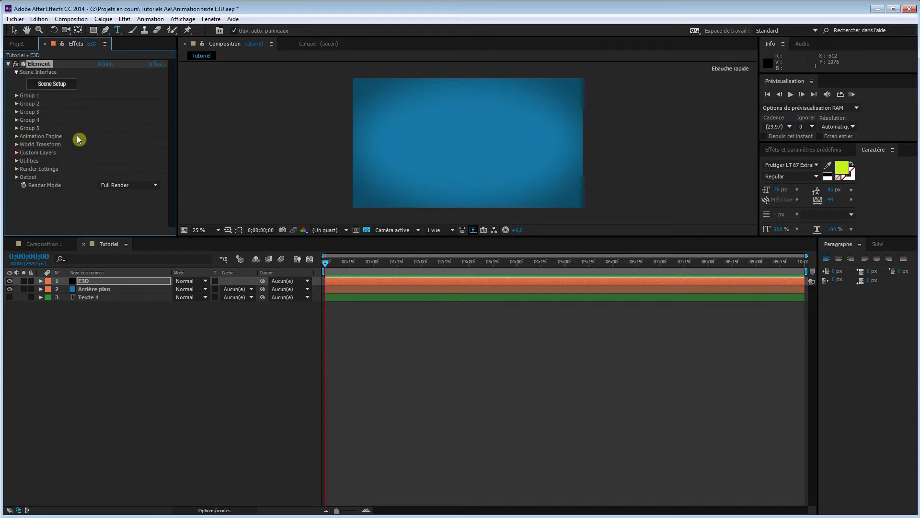
Open Element's Scene Setup and extrude the custom text path into a 3D model
click(53, 85)
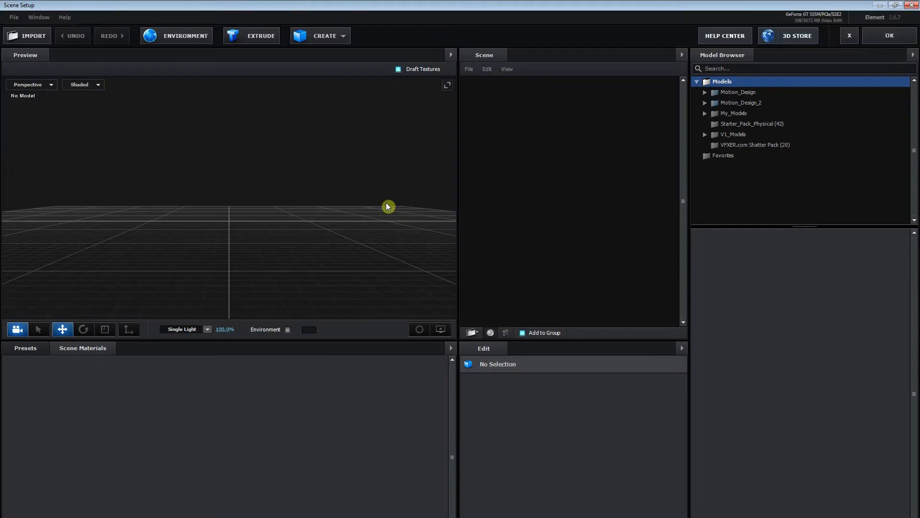
click(254, 36)
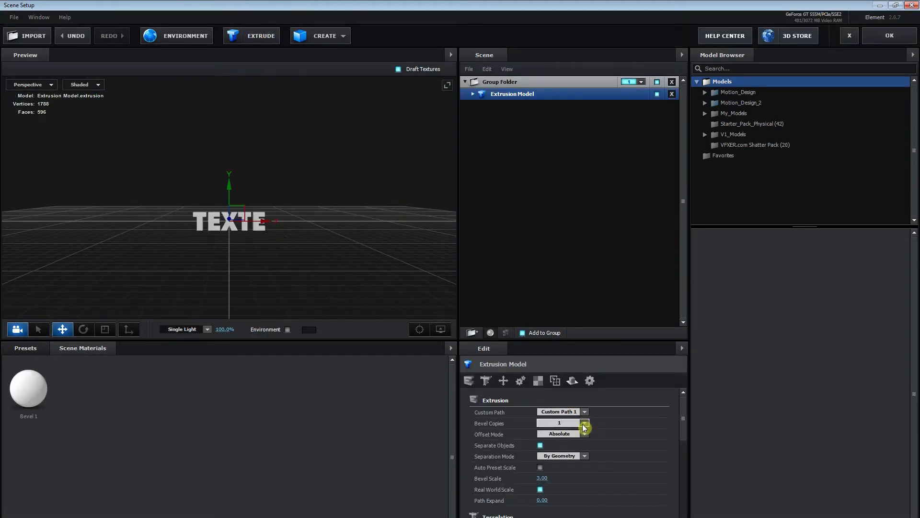
mouse_move(322, 302)
mouse_down()
mouse_move(277, 292)
mouse_move(339, 296)
mouse_move(343, 318)
mouse_move(322, 263)
mouse_move(280, 282)
mouse_move(260, 277)
mouse_move(318, 288)
mouse_move(343, 279)
mouse_move(329, 292)
mouse_move(326, 259)
mouse_move(331, 286)
mouse_up()
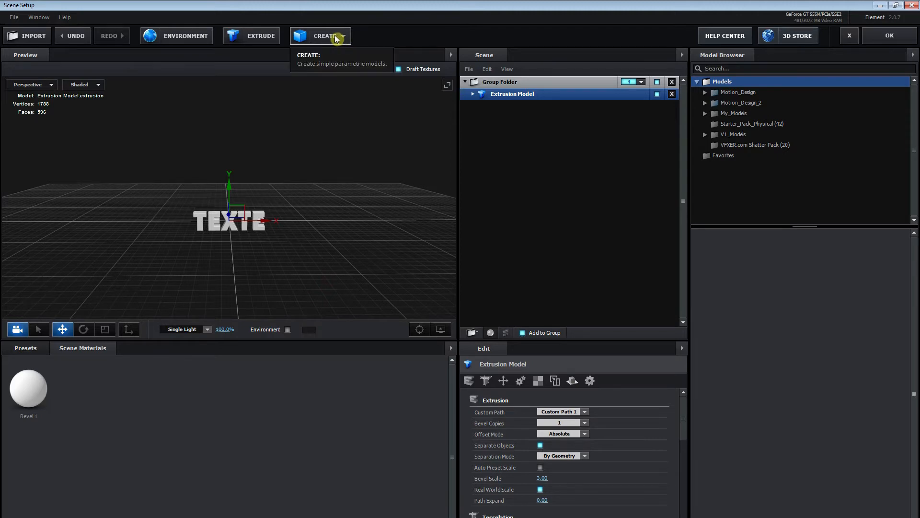
click(334, 39)
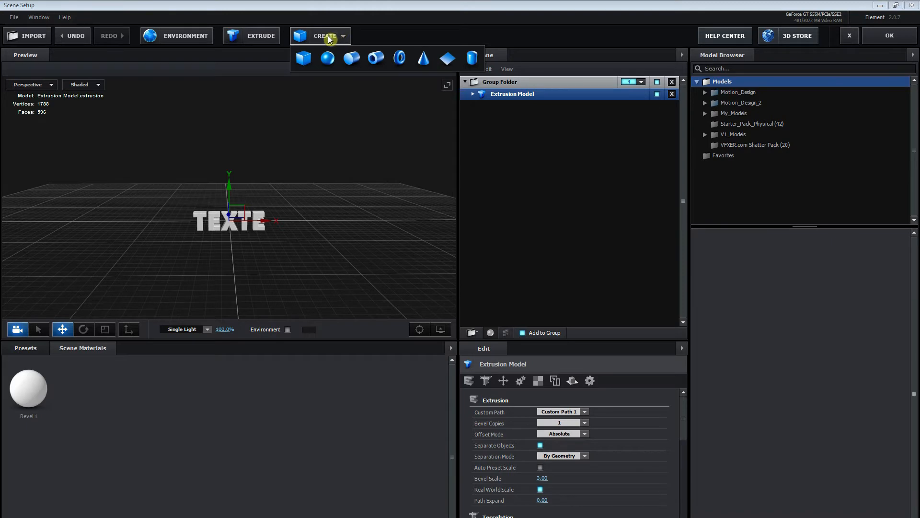
click(335, 166)
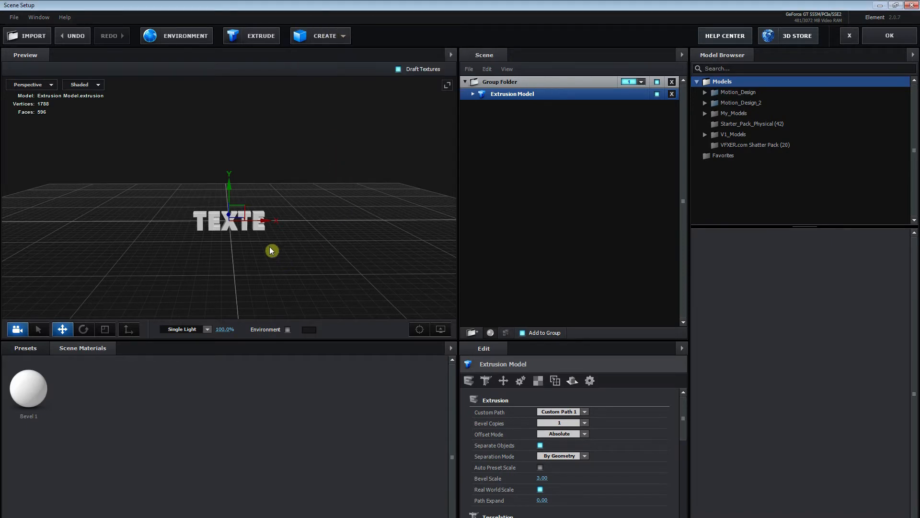
Apply the Black_Outline preset from the Physical materials to the extruded TEXTE model
click(28, 349)
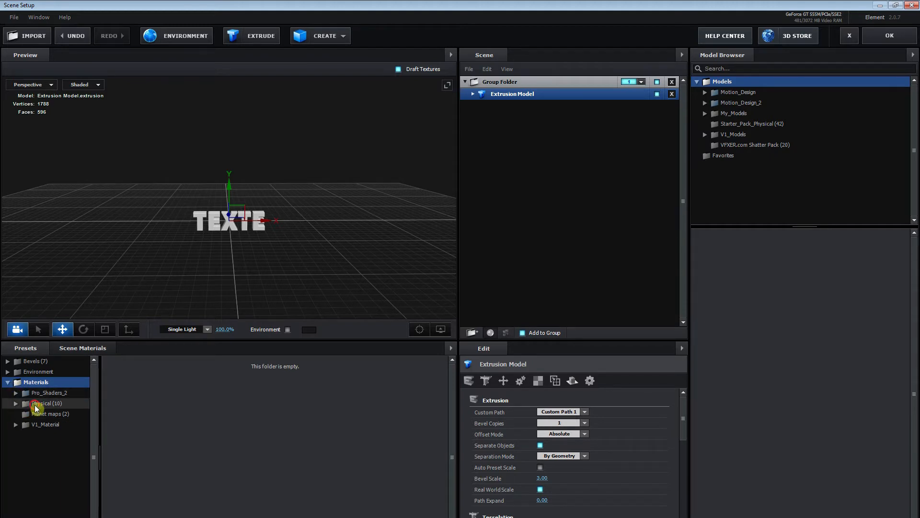
click(36, 404)
drag(176, 393, 257, 223)
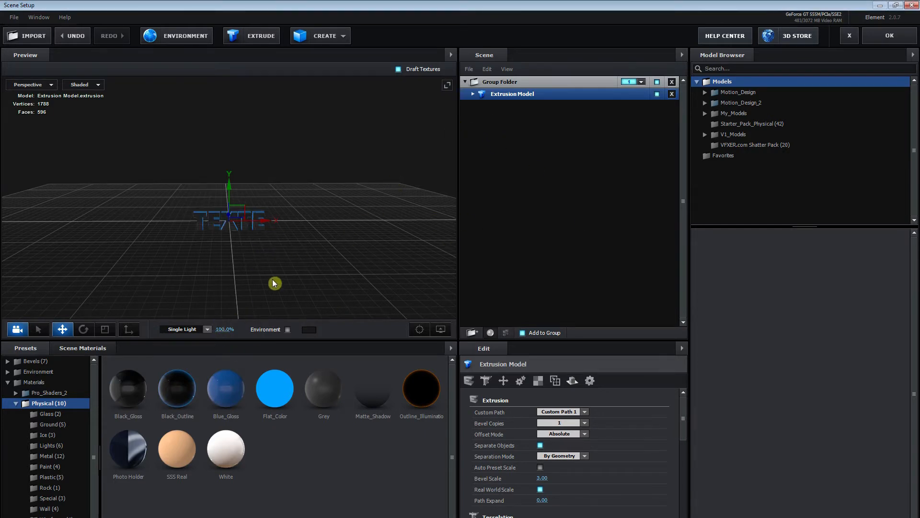
mouse_move(288, 255)
mouse_down()
mouse_move(220, 263)
mouse_move(248, 257)
mouse_move(310, 288)
mouse_move(286, 232)
mouse_move(282, 255)
mouse_move(242, 258)
mouse_move(260, 263)
mouse_move(288, 245)
mouse_move(285, 254)
mouse_up()
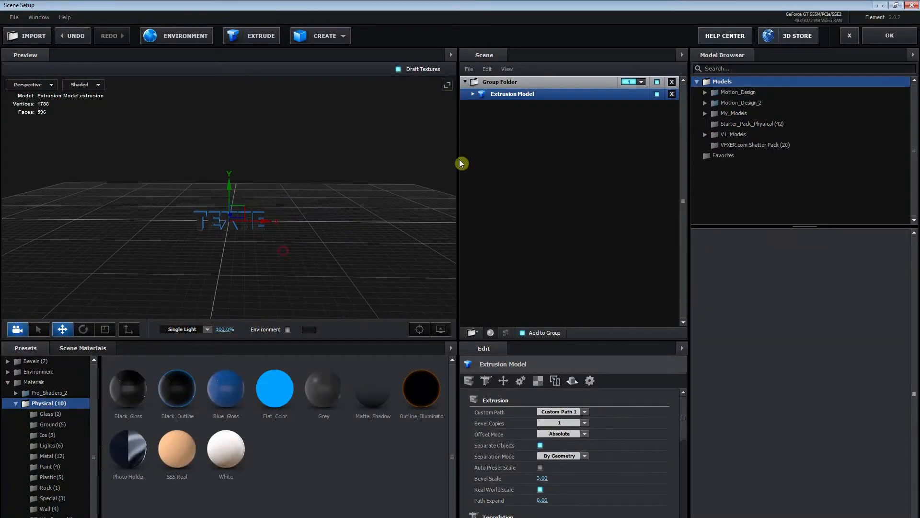
Expand the Extrusion Model in the scene list and show its individual letter paths instead of its materials
click(473, 96)
click(506, 333)
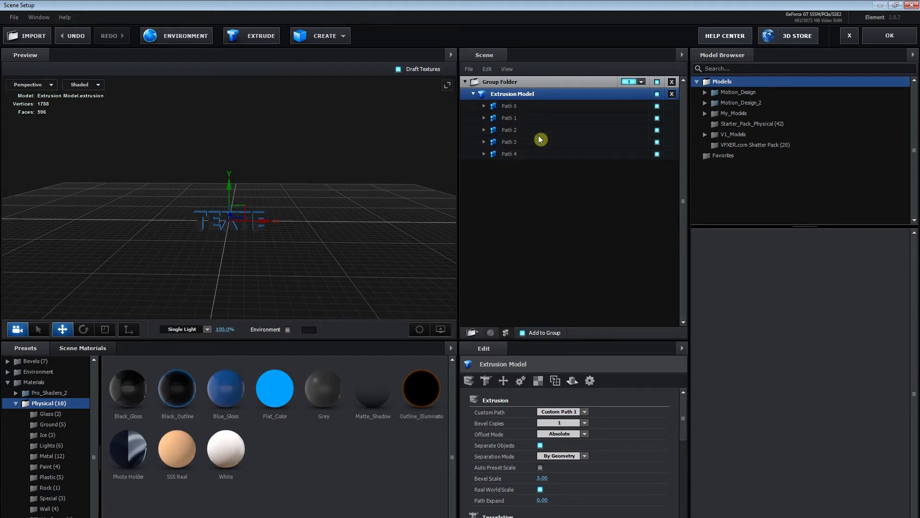
mouse_move(305, 264)
mouse_down()
mouse_move(390, 259)
mouse_move(291, 250)
mouse_move(297, 263)
mouse_move(302, 257)
mouse_up()
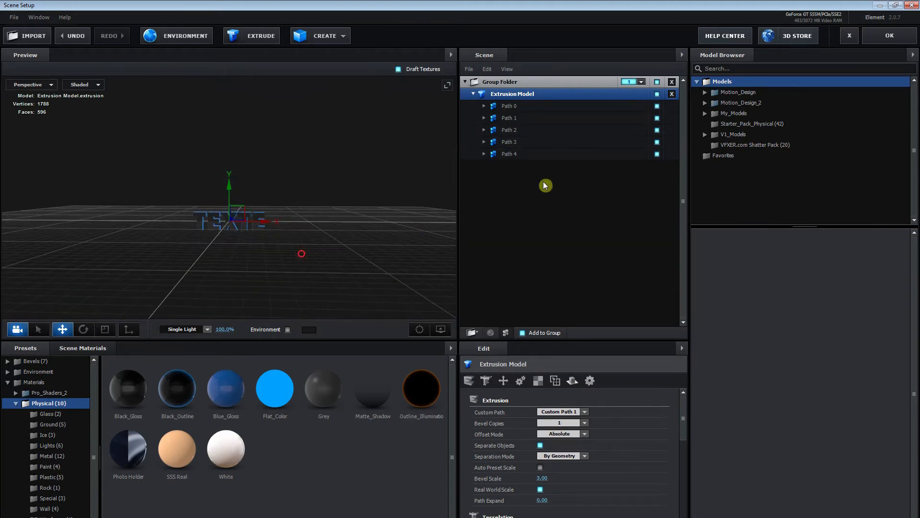
Duplicate the Group Folder with all its contents, assign the copy to another group number and accept the scene
click(592, 83)
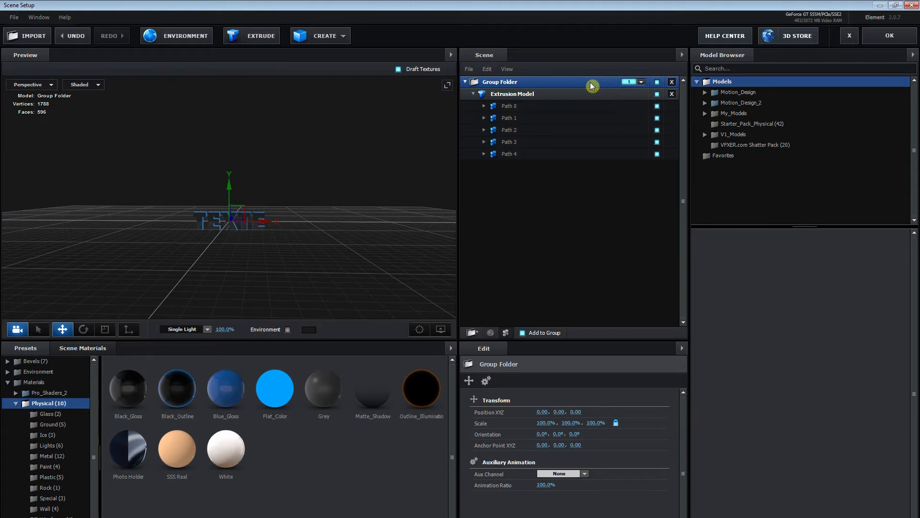
right_click(591, 83)
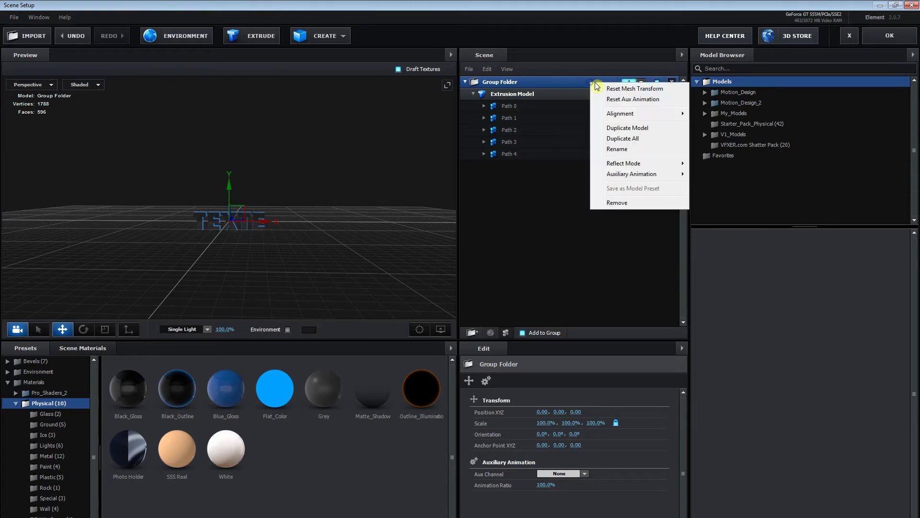
click(632, 139)
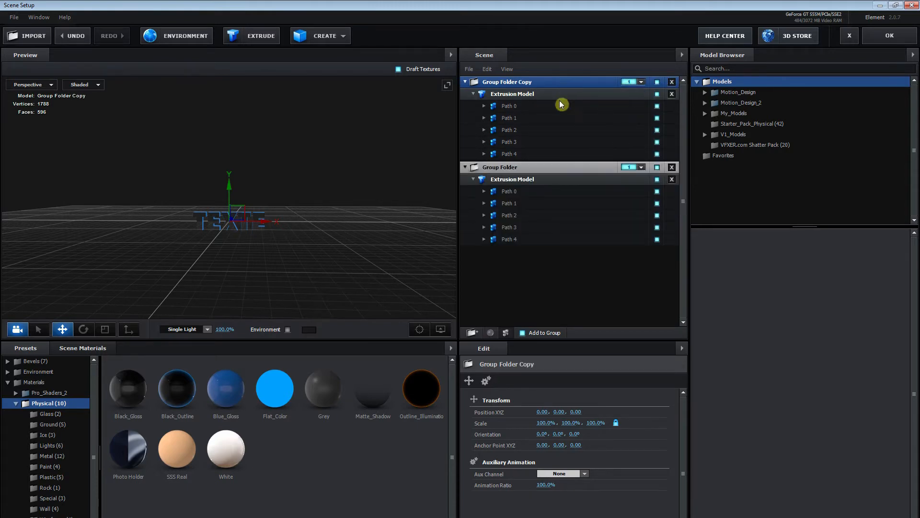
click(641, 82)
click(646, 96)
click(891, 37)
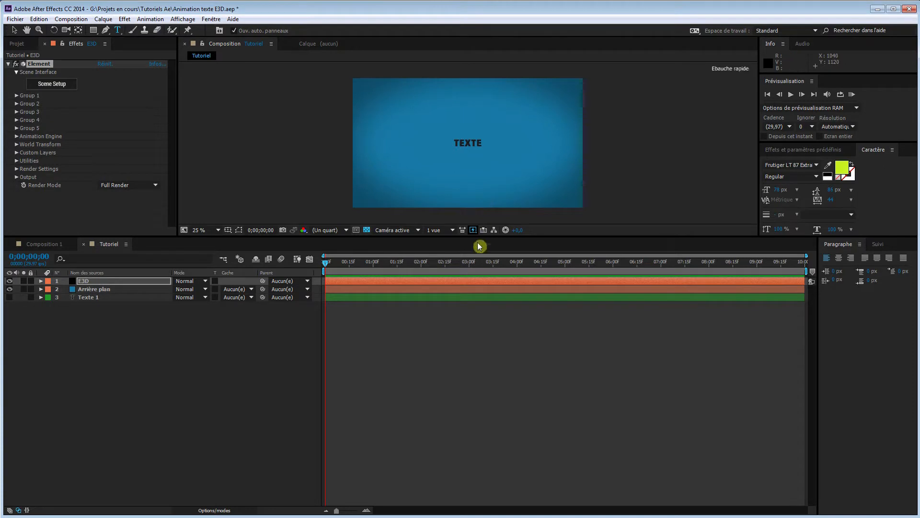
Create a two-node camera named Caméra 1 with the 35 mm preset in the Tutoriel composition
right_click(147, 346)
mouse_move(201, 354)
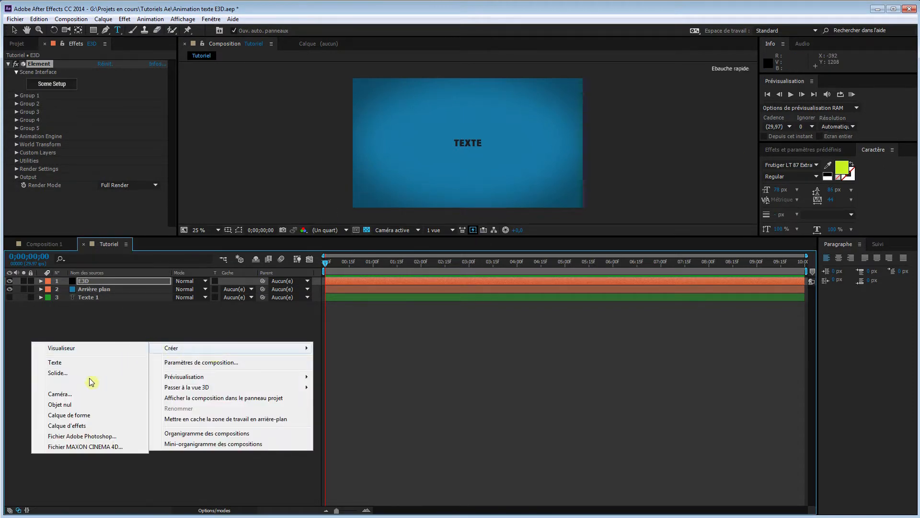
click(83, 393)
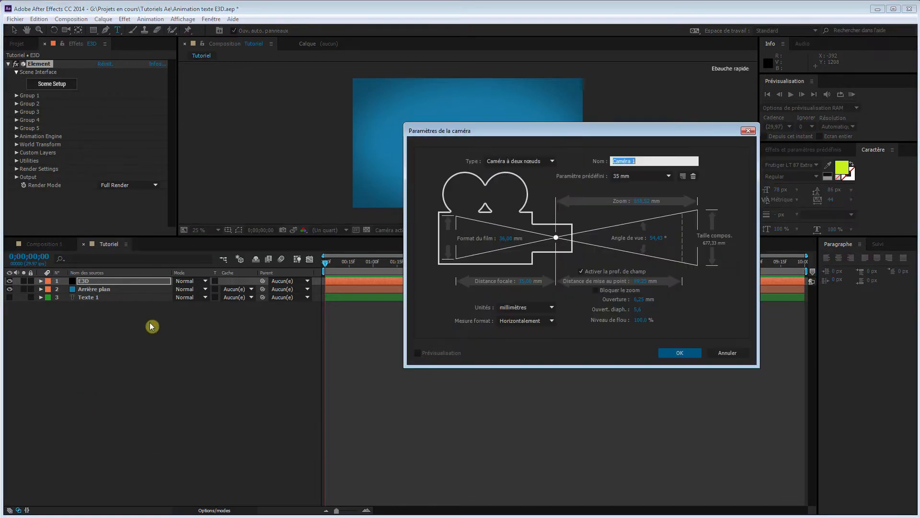
click(679, 353)
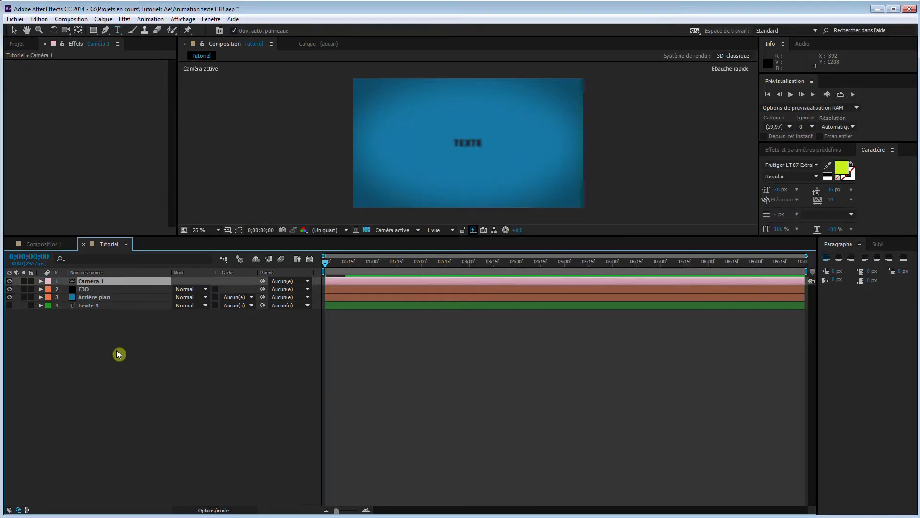
Turn off depth of field for Caméra 1 and move the camera closer so the text fills about a third of the frame width
click(41, 282)
click(49, 289)
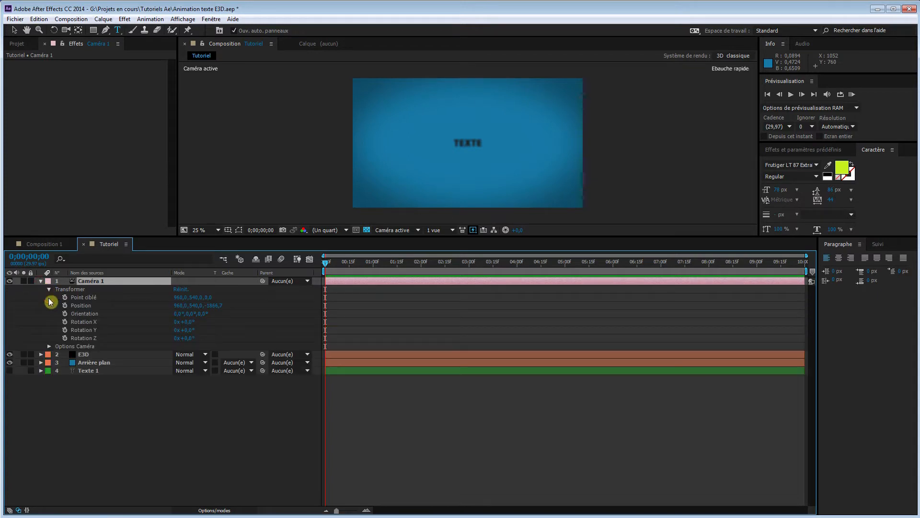
click(49, 346)
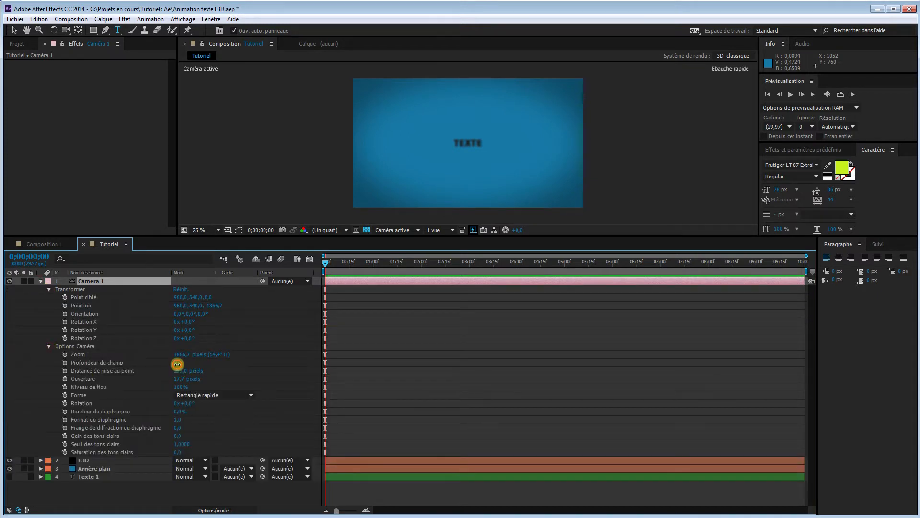
click(178, 364)
click(49, 289)
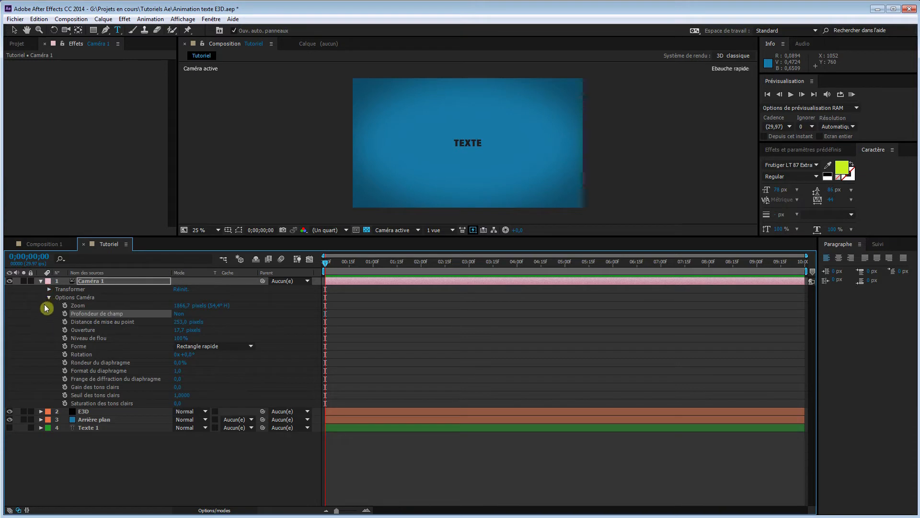
click(49, 297)
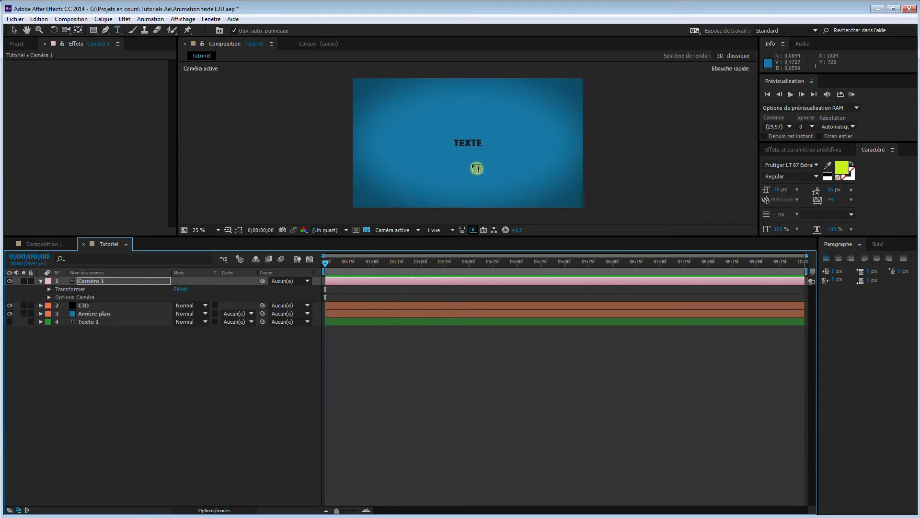
key(c)
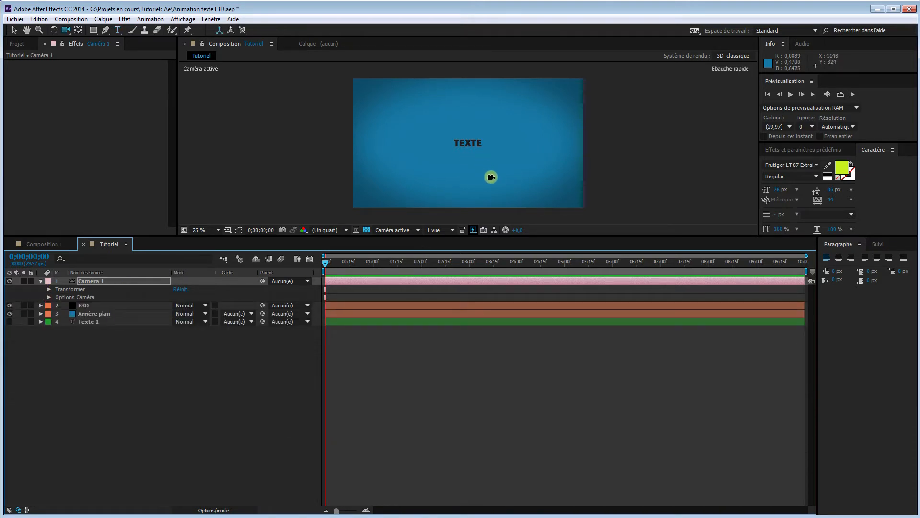
drag(491, 179, 502, 118)
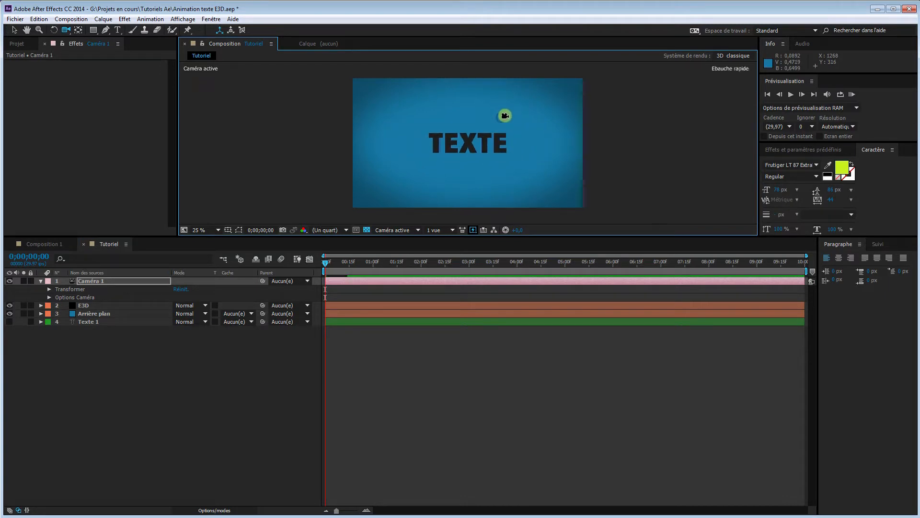
Enable the Animation Engine in the Element effect on the E3D layer
click(85, 305)
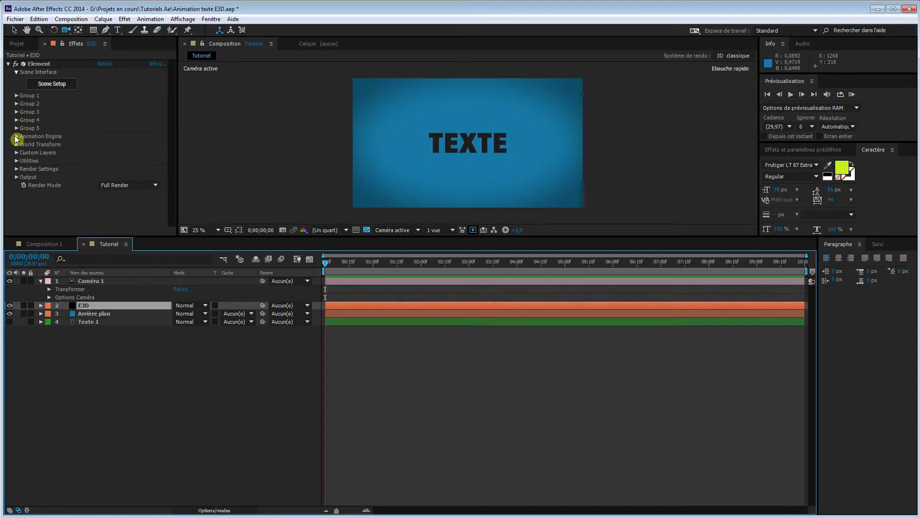
click(16, 136)
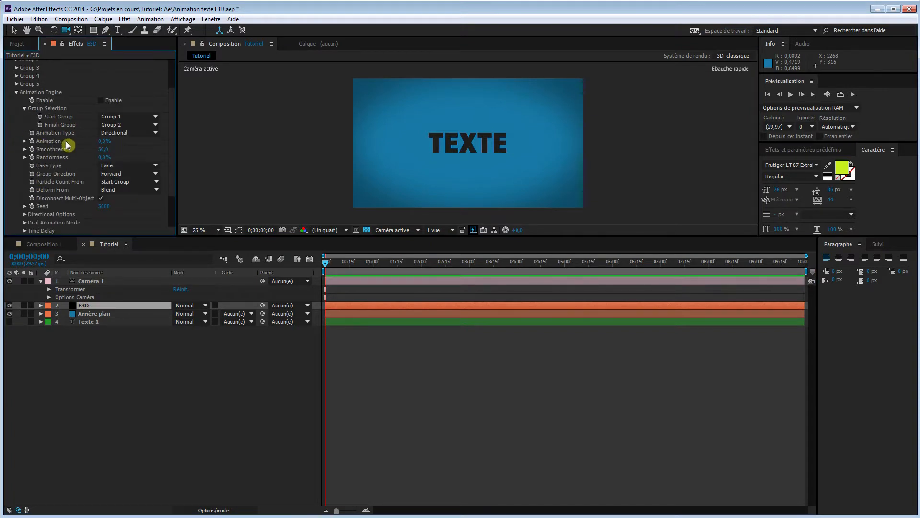
click(101, 100)
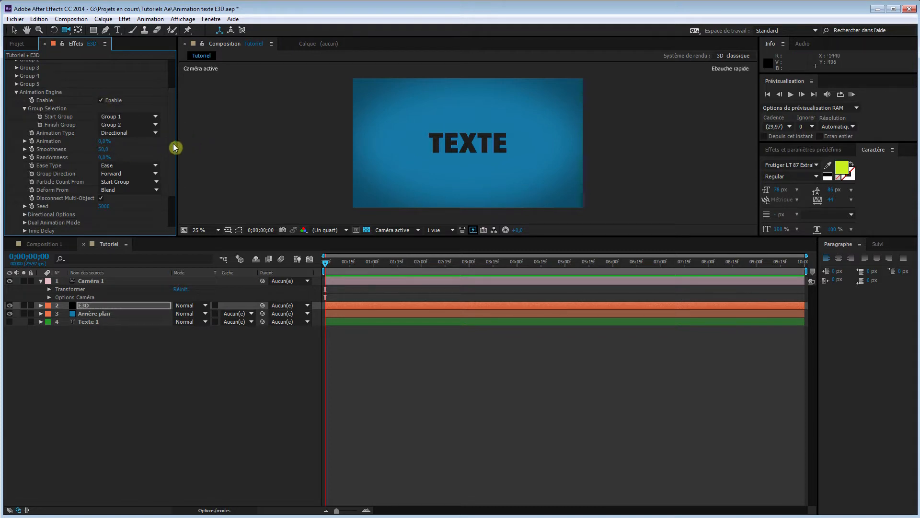
Expand Group 1's Particle Replicator in the Element effect and examine its rotation settings
scroll(172, 129, up, 3)
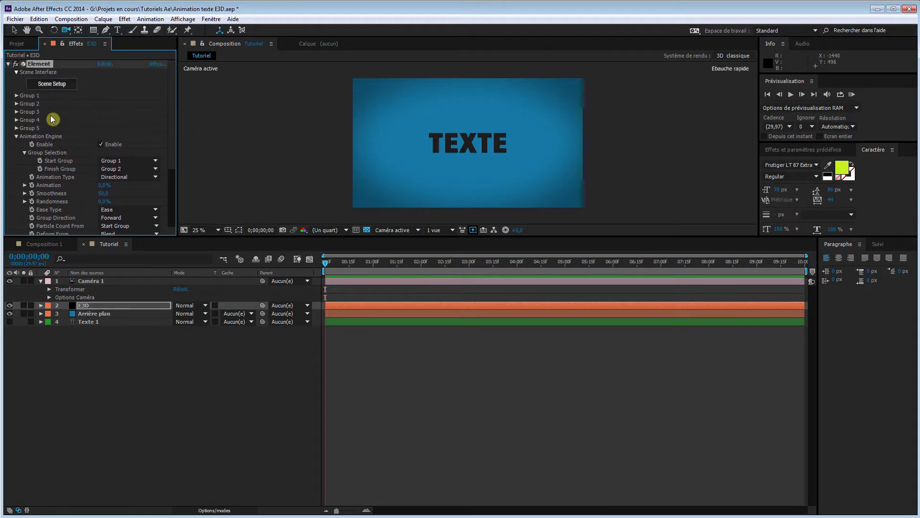
click(17, 98)
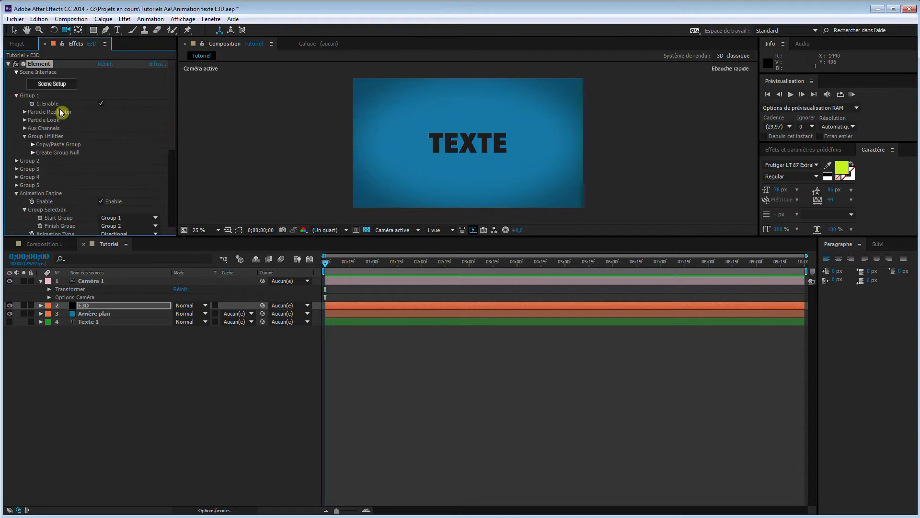
click(24, 112)
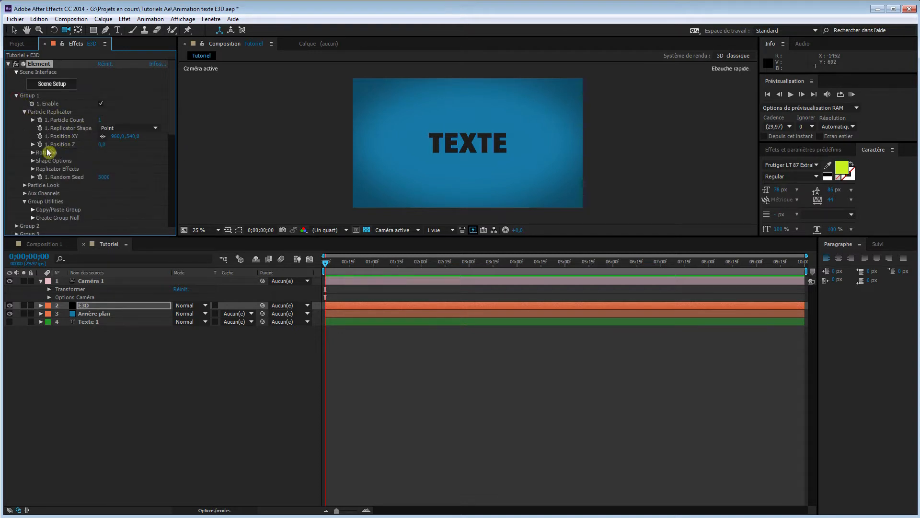
click(33, 153)
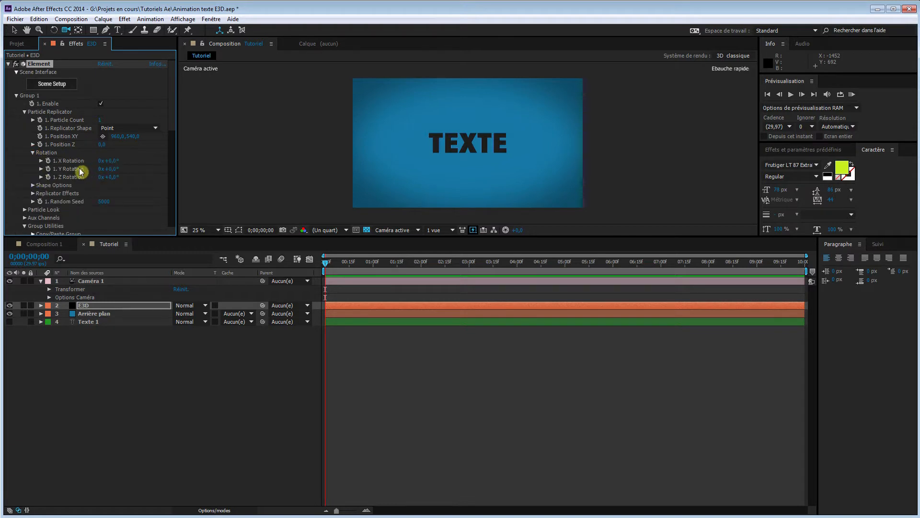
scroll(174, 138, down, 3)
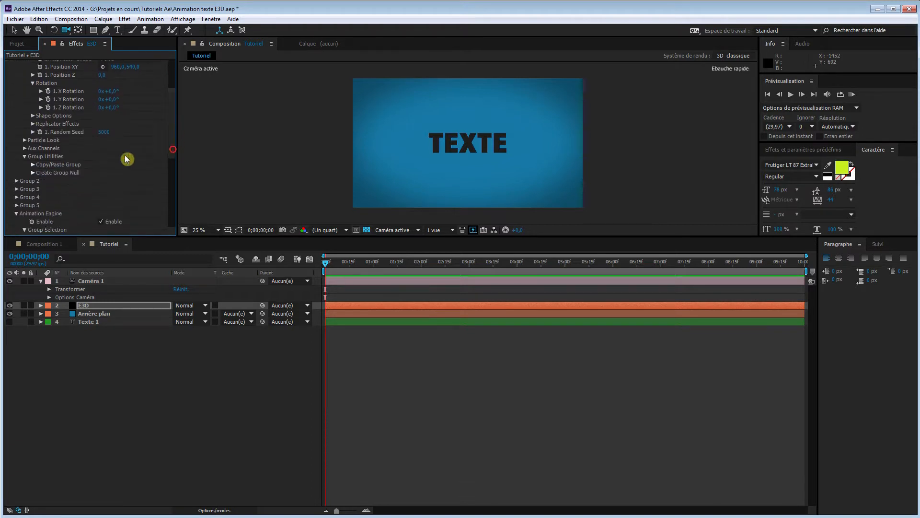
scroll(175, 145, up, 1)
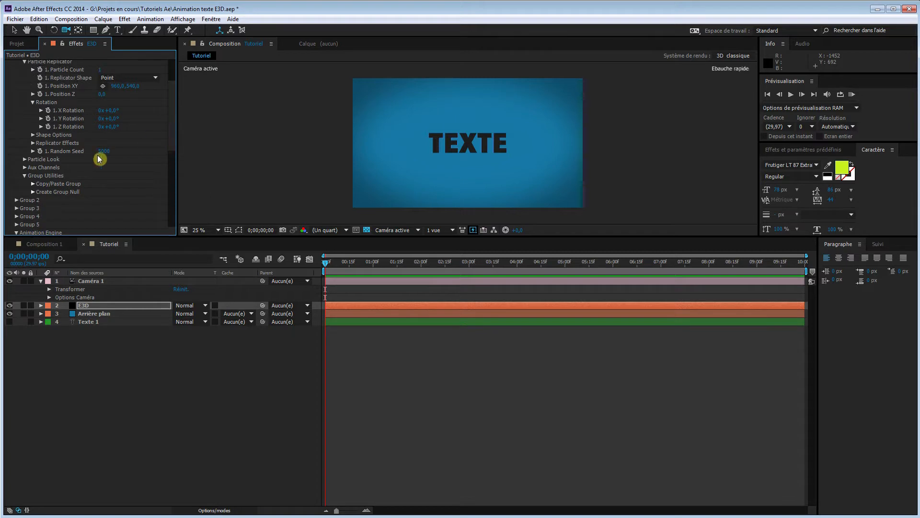
Enable Multi-Object in Group 1's Particle Look settings and collapse those settings again
click(24, 159)
scroll(143, 159, down, 3)
click(33, 163)
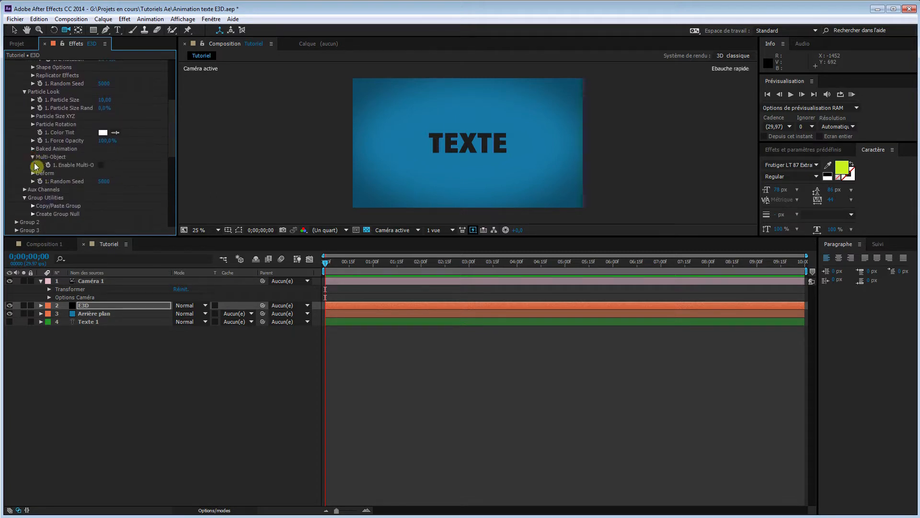
click(101, 165)
scroll(173, 126, down, 3)
mouse_move(173, 126)
mouse_down()
mouse_move(173, 94)
mouse_move(172, 127)
mouse_up()
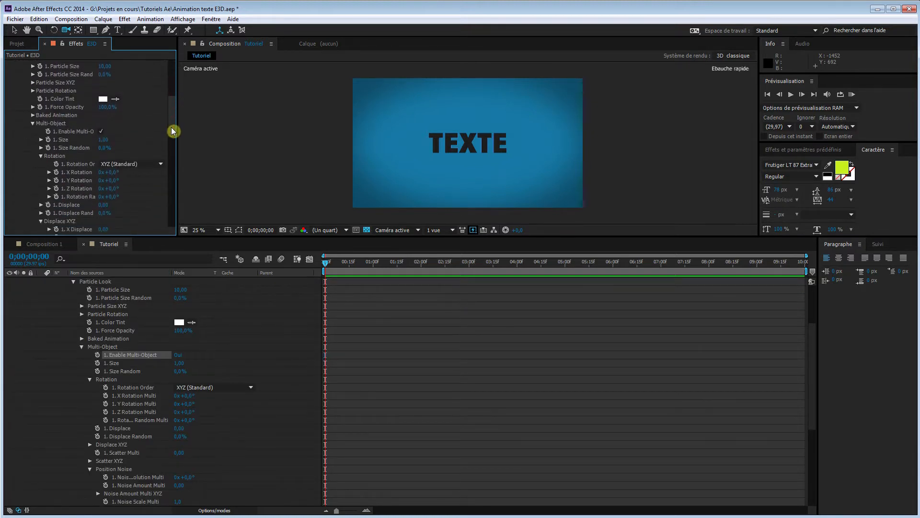
click(33, 124)
drag(175, 143, 175, 98)
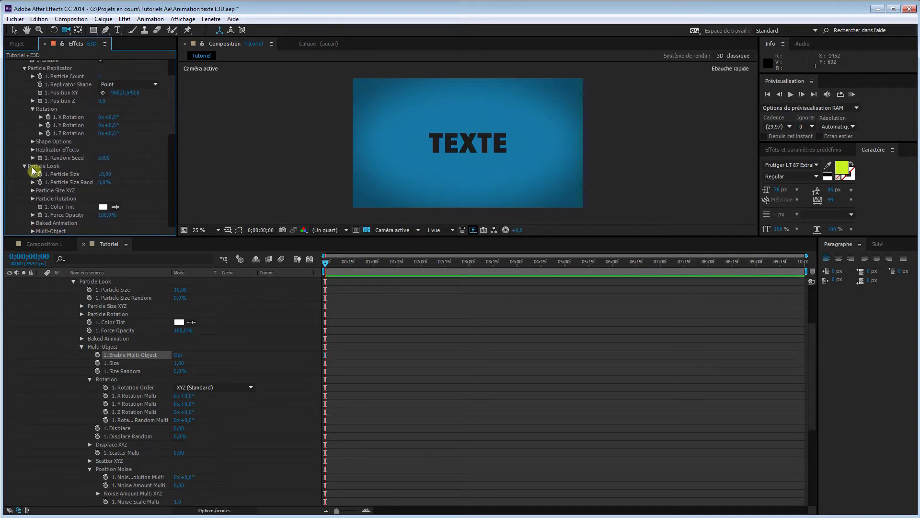
click(26, 166)
Enable Multi-Object in Group 2's Particle Look settings of the Element effect, and collapse Group 2 again
scroll(119, 148, down, 2)
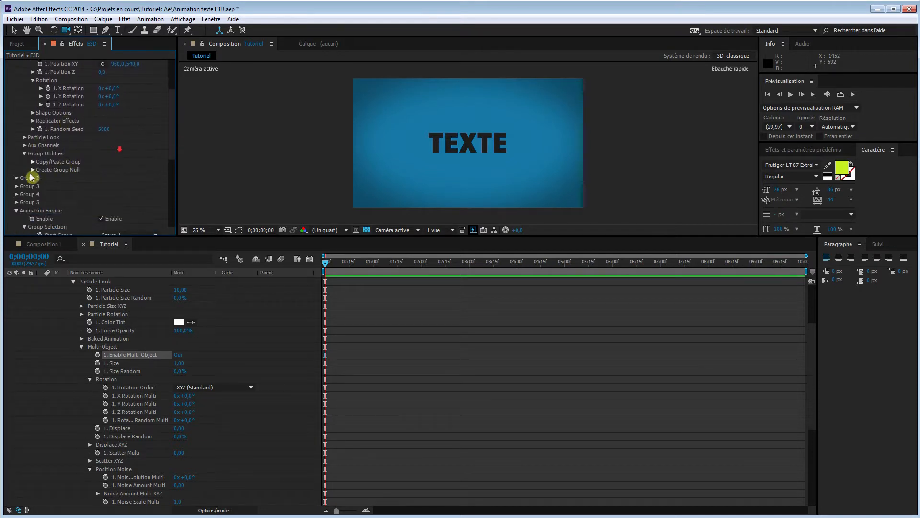
click(17, 178)
scroll(35, 180, down, 3)
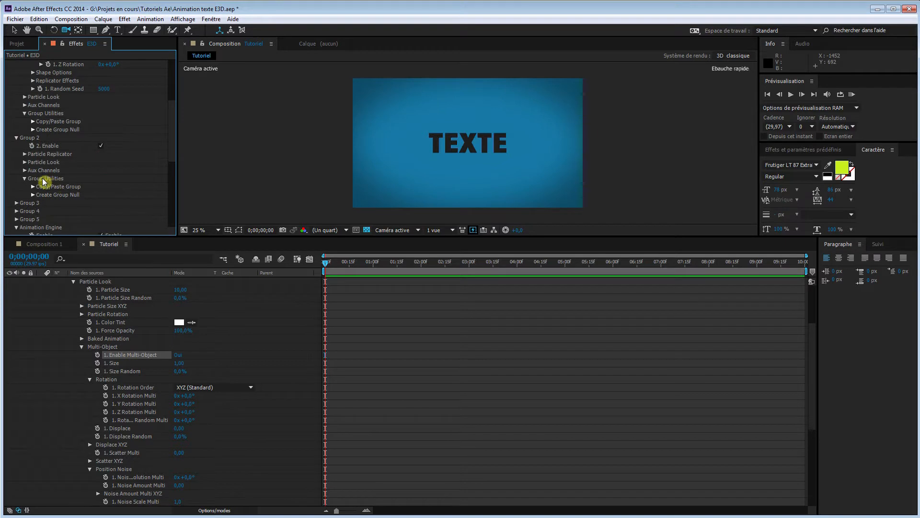
click(24, 163)
scroll(64, 170, down, 4)
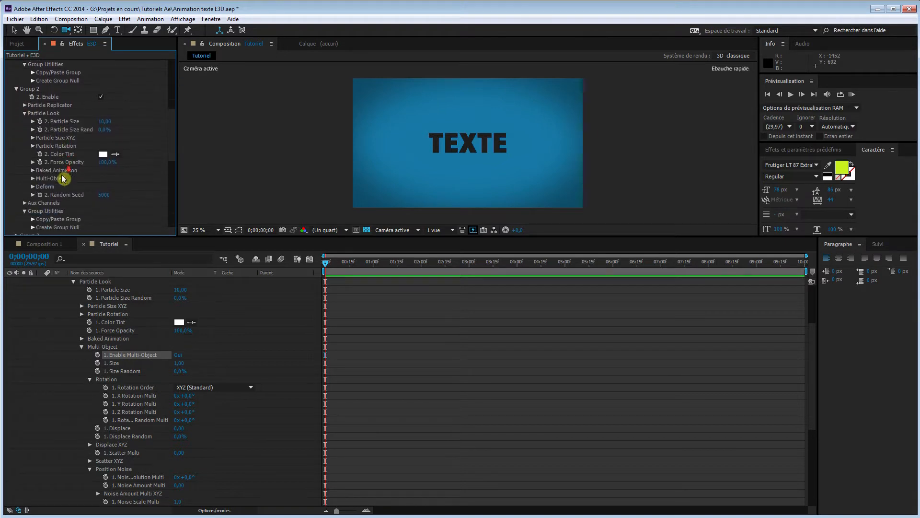
click(32, 178)
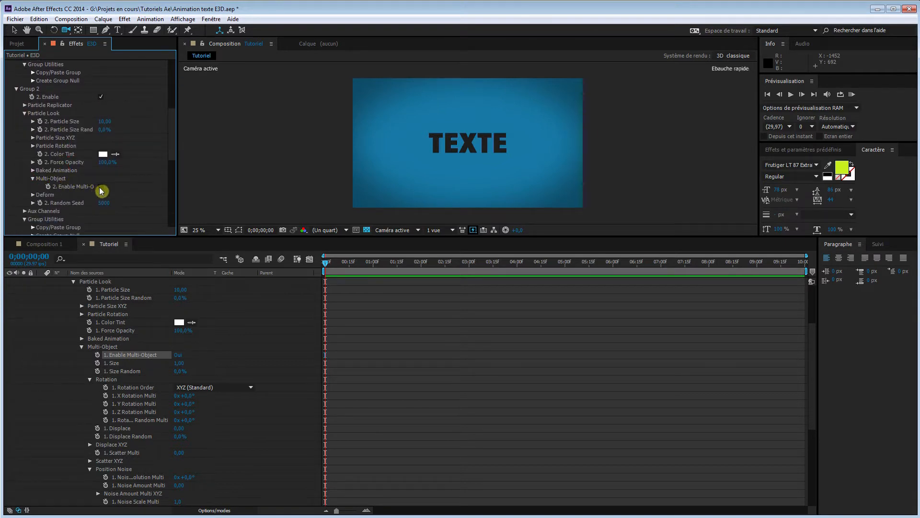
scroll(113, 186, down, 12)
scroll(173, 148, up, 9)
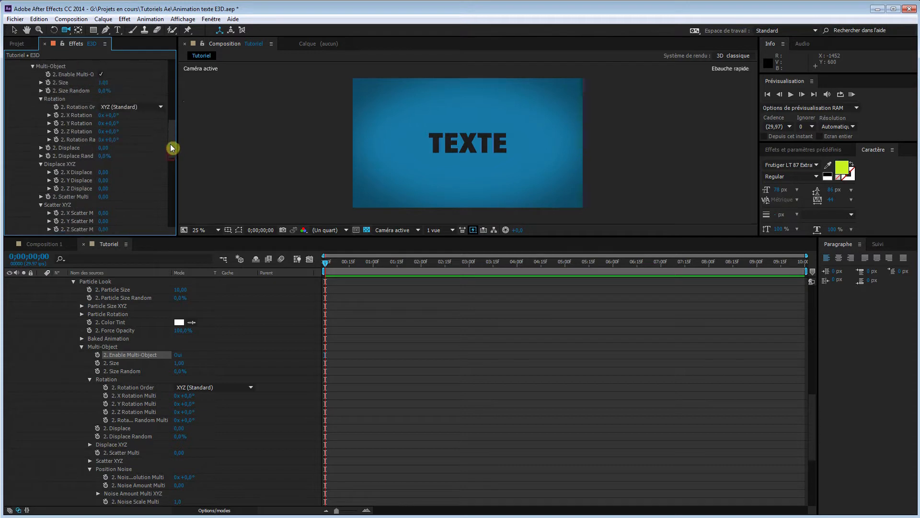
click(41, 172)
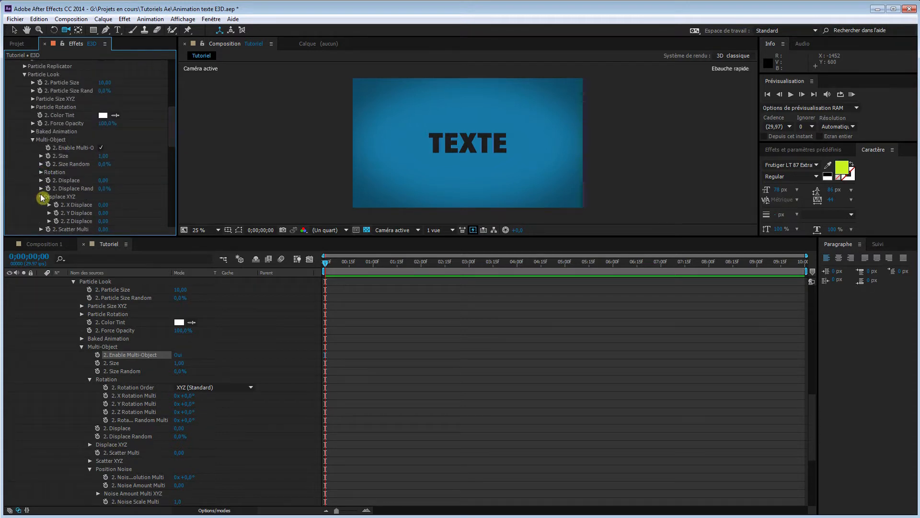
click(32, 142)
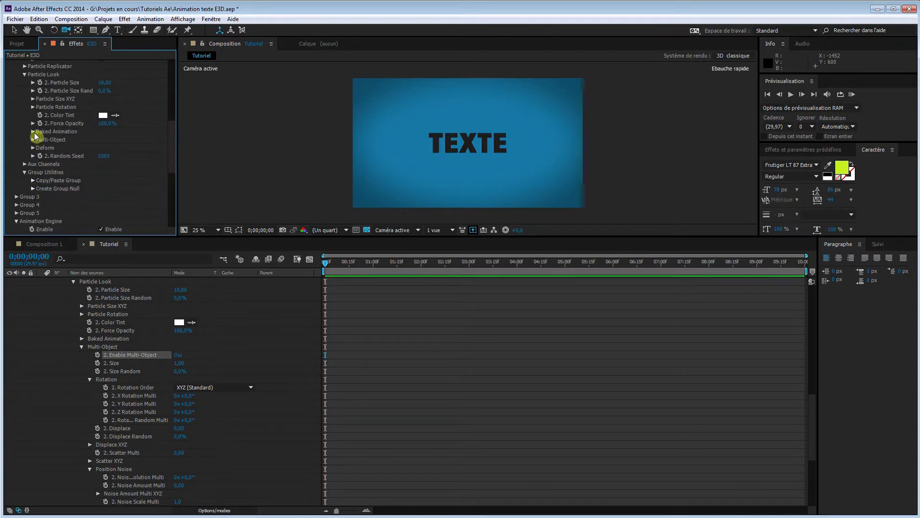
scroll(68, 122, up, 3)
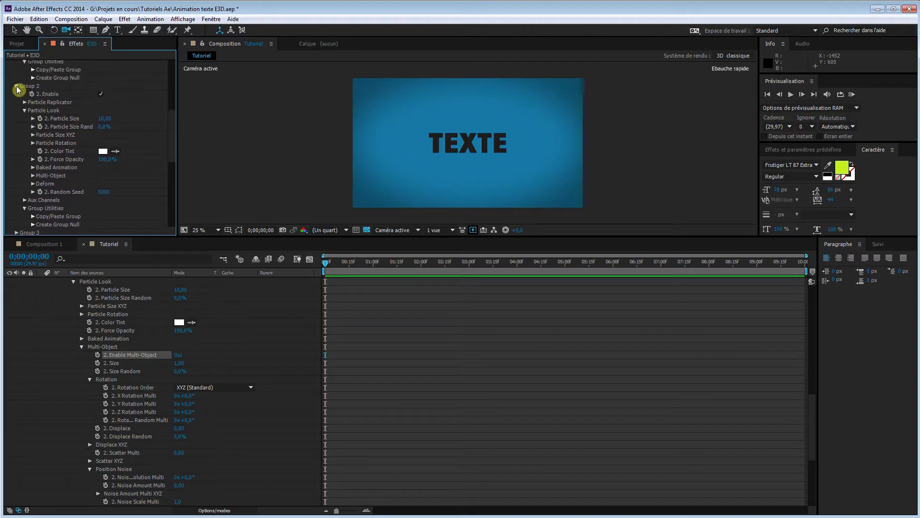
click(17, 86)
Set Group 1's X Rotation in the Particle Replicator to -90°
drag(171, 163, 176, 112)
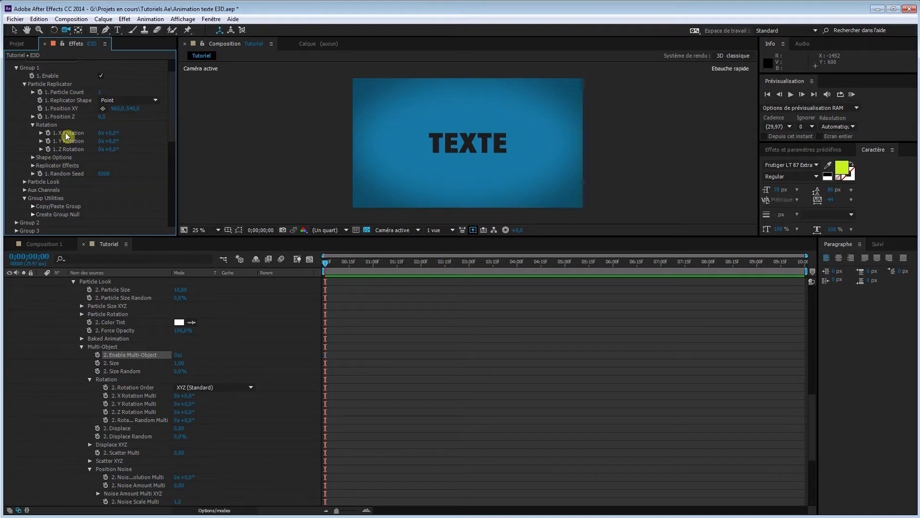
drag(114, 138, 88, 136)
click(112, 133)
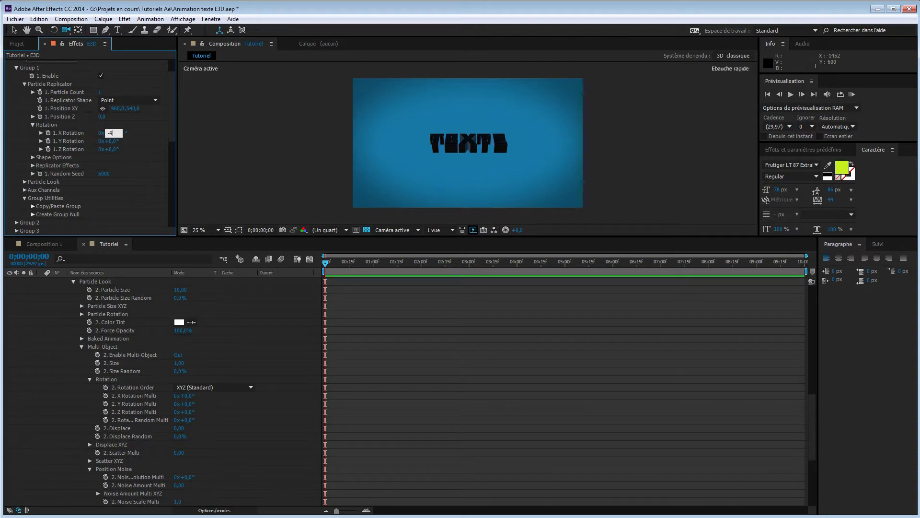
text(-90)
key(Return)
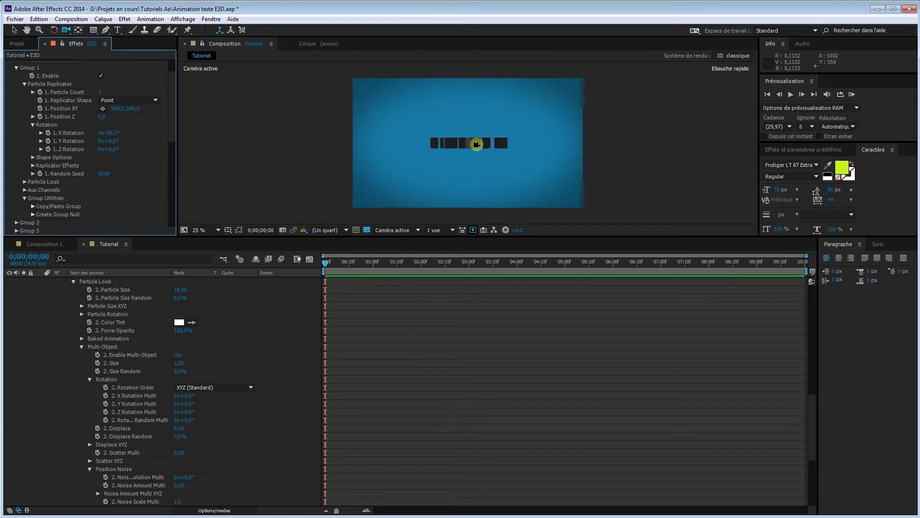
Scrub the Animation Engine's Animation value to preview how the letters rotate between the two groups, and return it to the start
drag(173, 115, 174, 171)
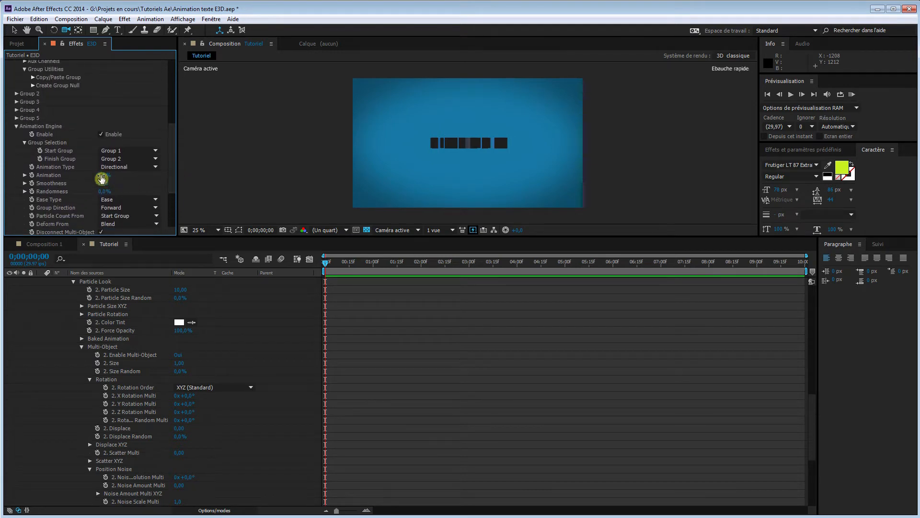
mouse_move(108, 174)
mouse_down()
mouse_move(153, 175)
mouse_move(98, 175)
mouse_up()
drag(101, 173, 101, 176)
drag(105, 175, 60, 166)
Open the Element scene setup and delete the Group Folder Copy assigned to group 2
drag(173, 178, 184, 93)
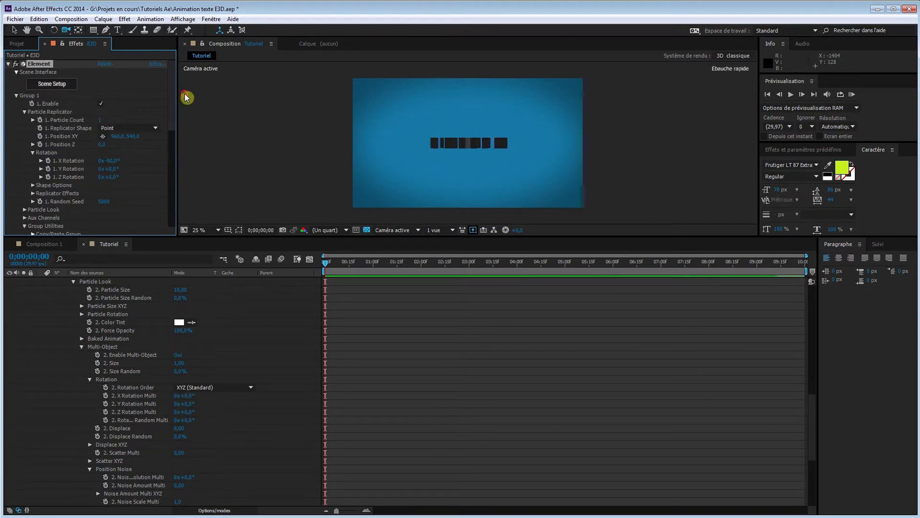
click(53, 84)
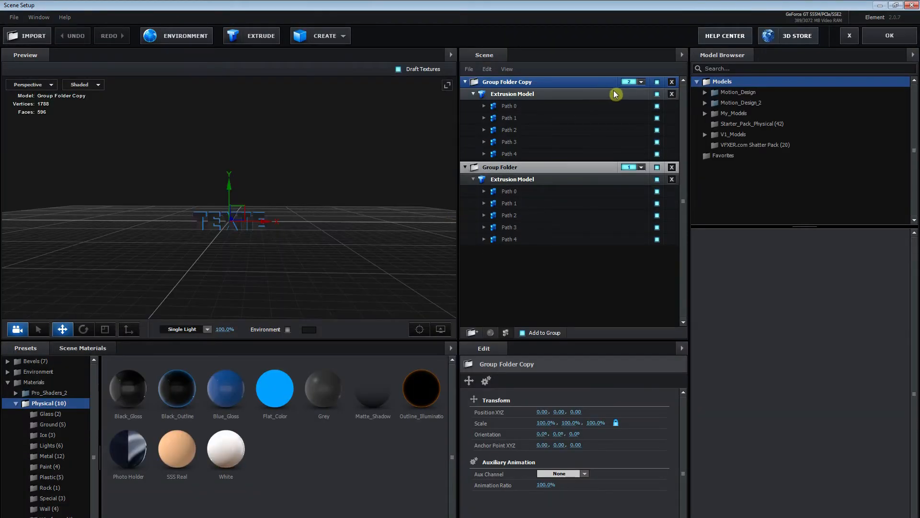
click(672, 82)
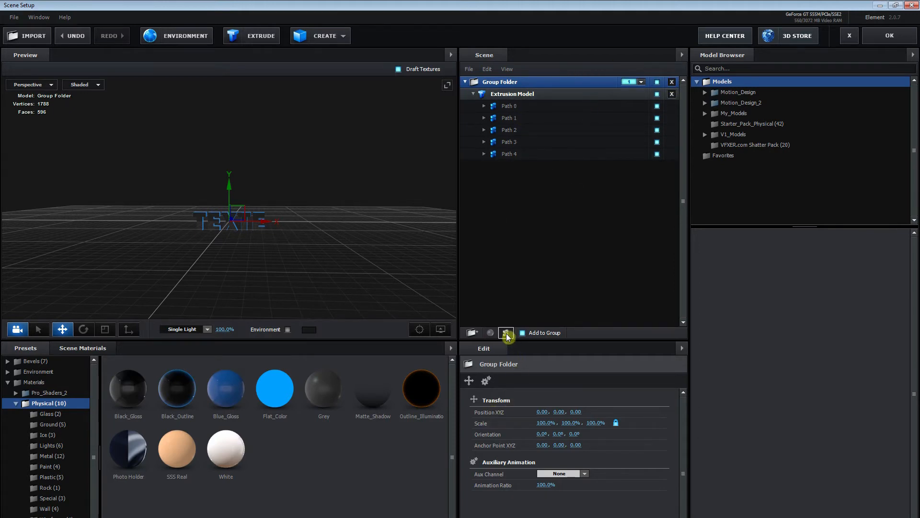
In the Left view, move Path 0's anchor point to the letter's lower corner on the +Z side, at about Y -0.25, Z 0.14
click(557, 108)
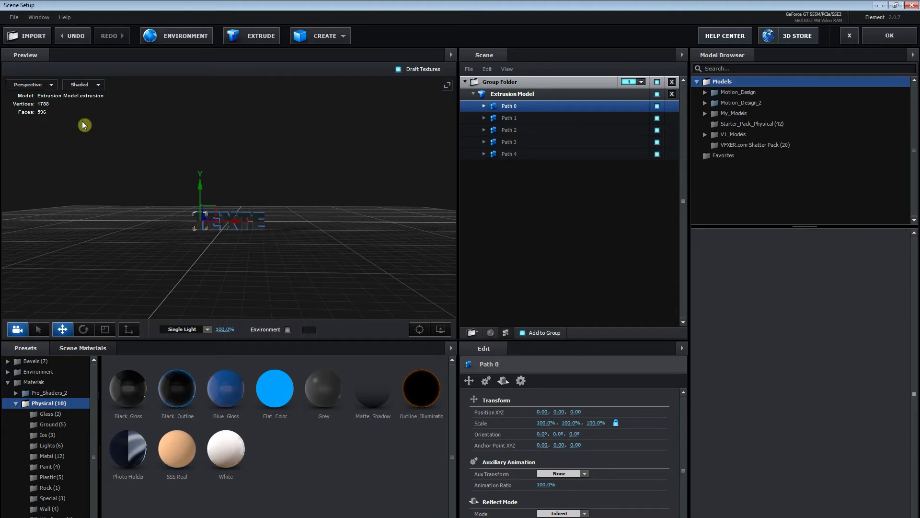
click(29, 84)
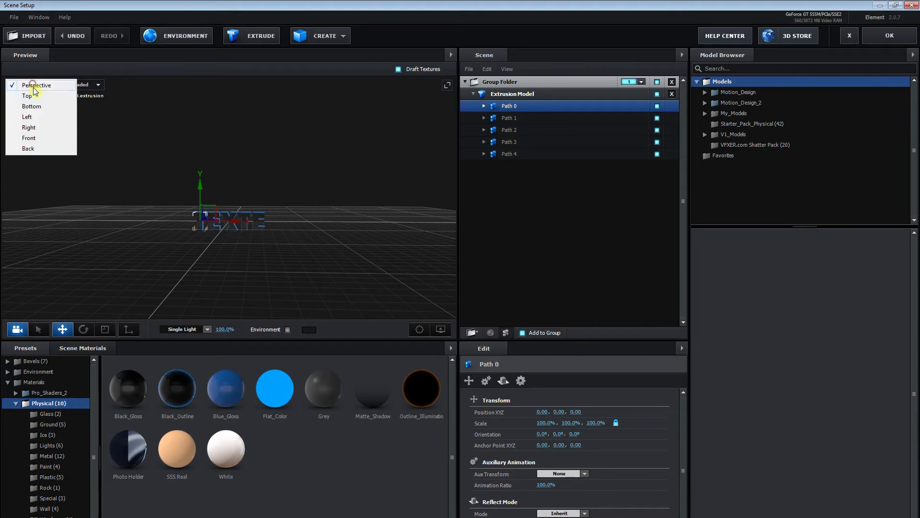
click(29, 117)
scroll(298, 233, up, 5)
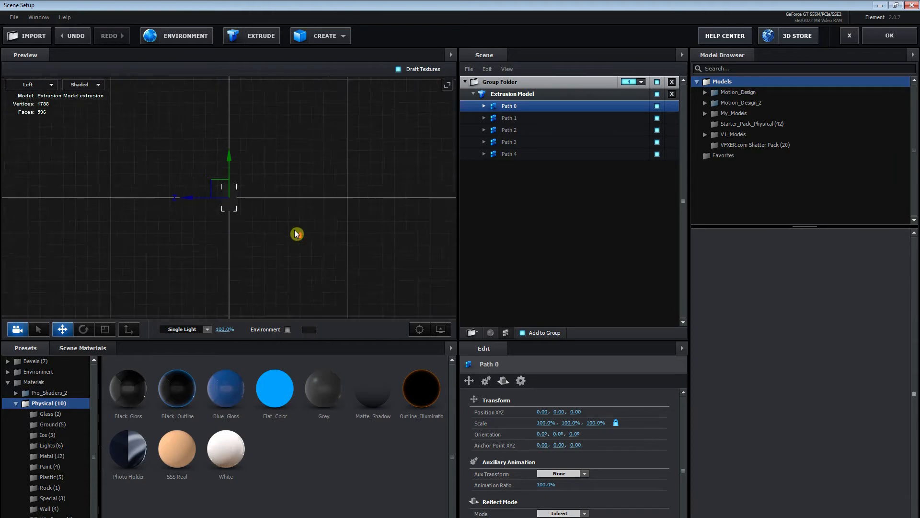
scroll(298, 233, up, 3)
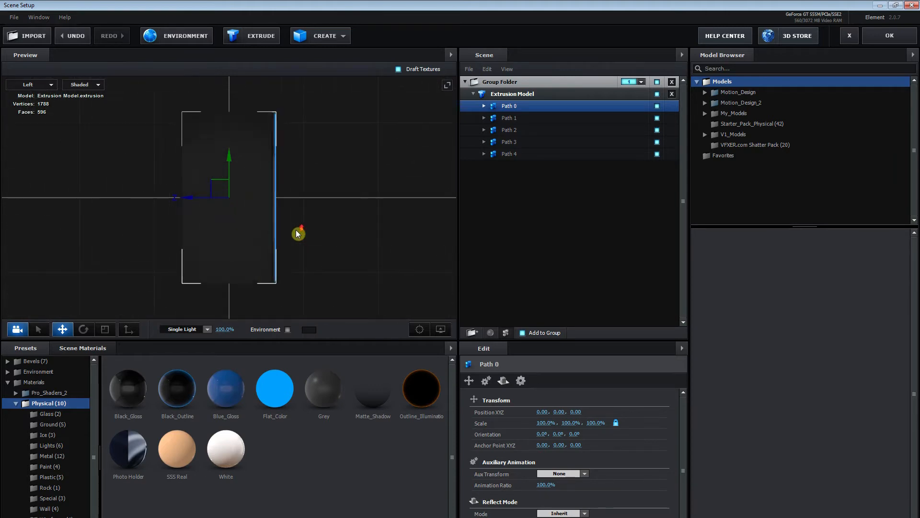
scroll(296, 231, down, 1)
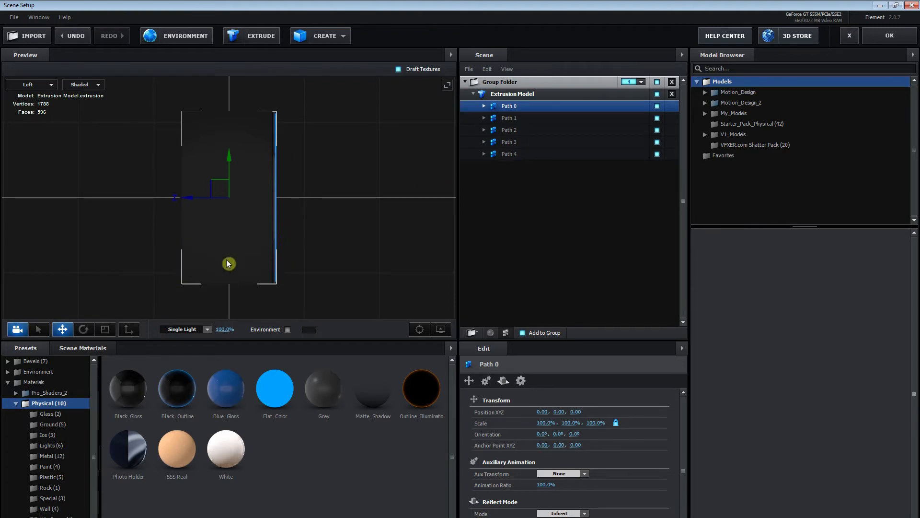
click(128, 329)
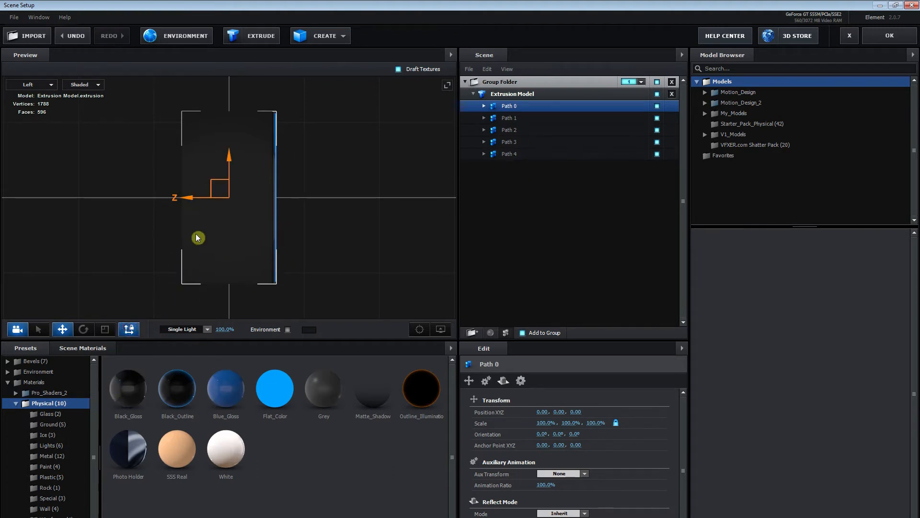
drag(229, 157, 229, 243)
drag(191, 283, 145, 301)
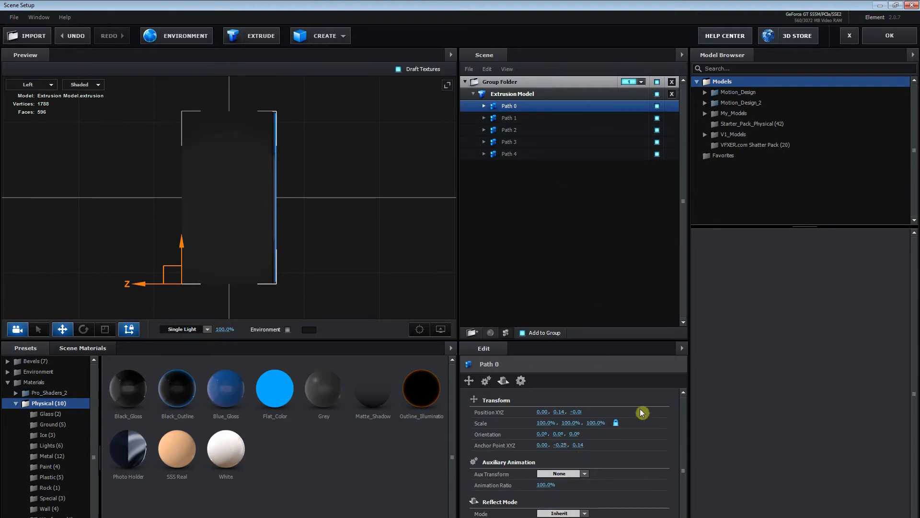
Set Path 1's anchor point to Y -0.25 and Z 0.14
click(551, 119)
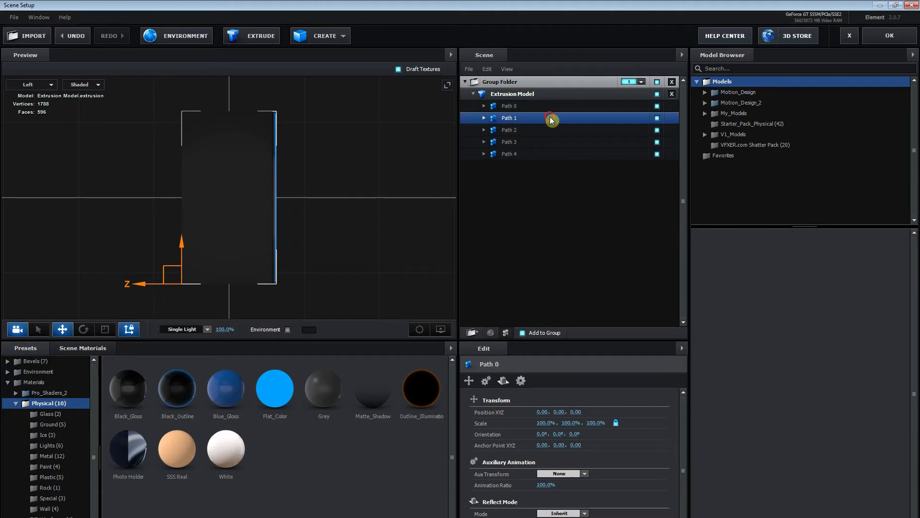
click(559, 445)
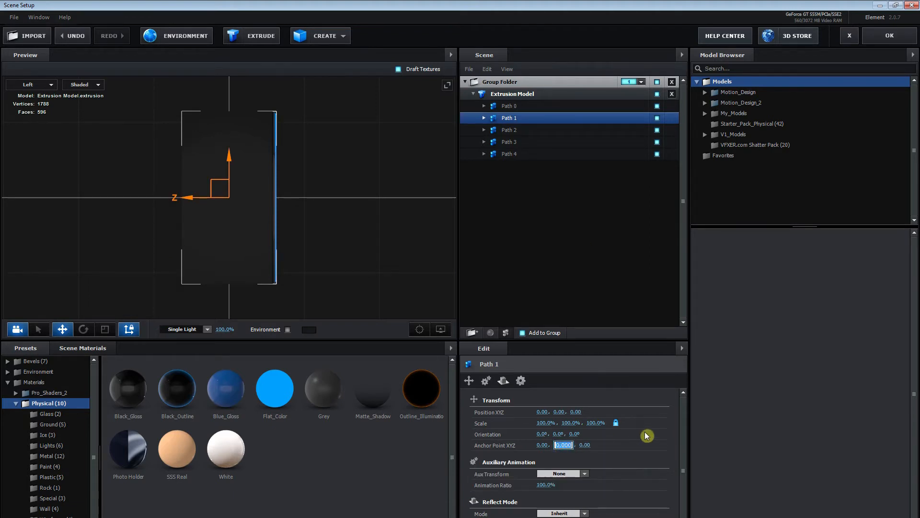
text(-0)
text(.25)
key(Tab)
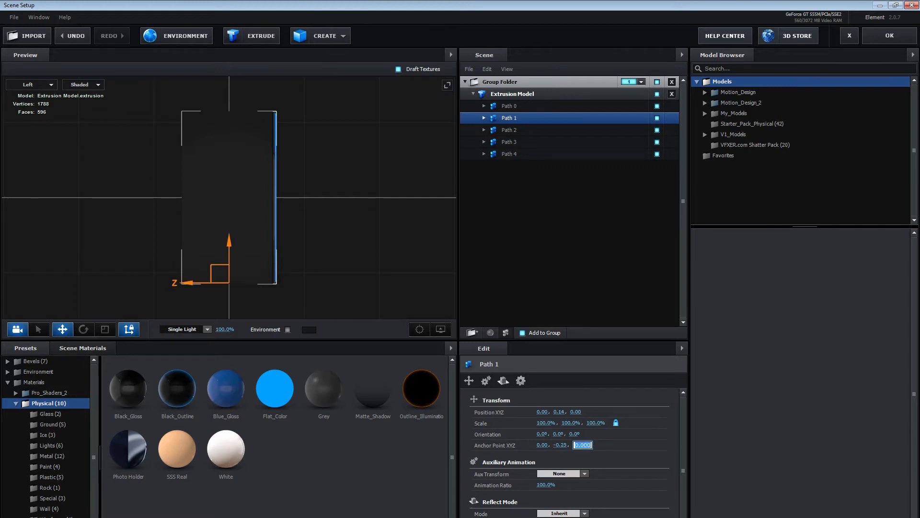
text(.1)
key(Tab)
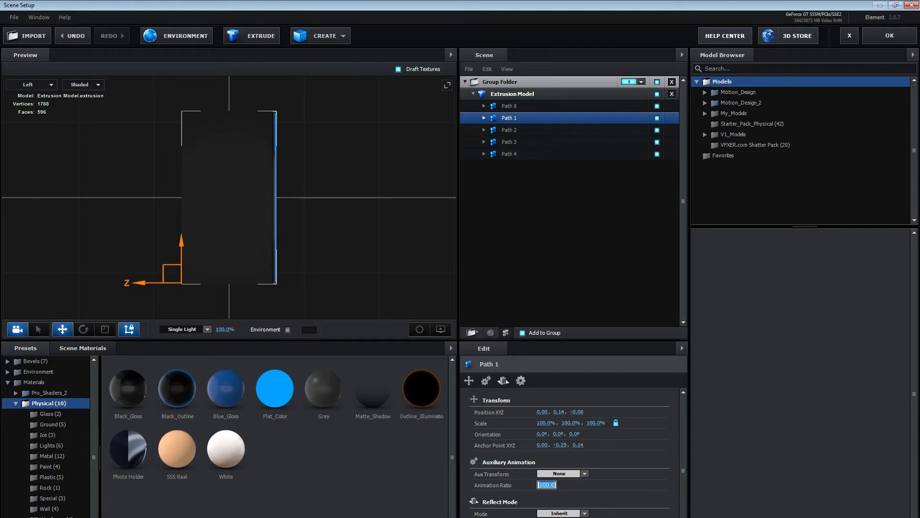
Set Path 2's anchor point to Y -0.25 and Z 0.14
click(519, 129)
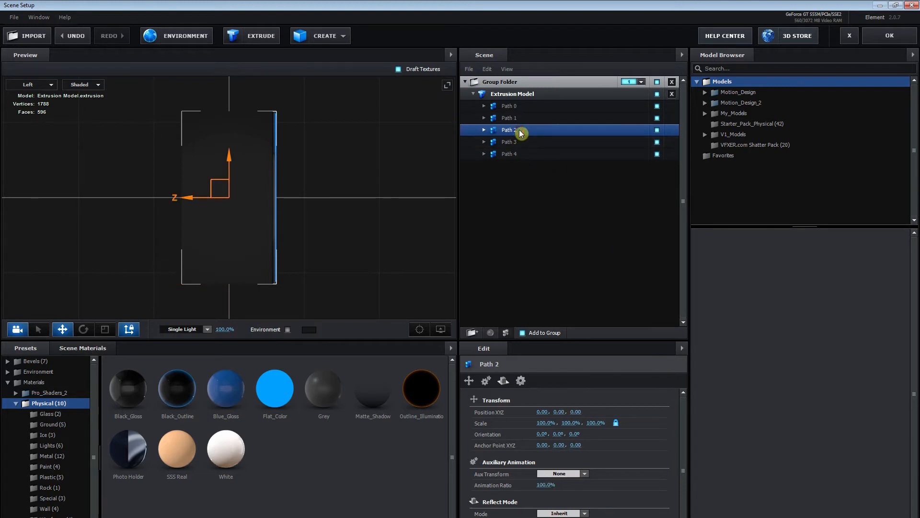
click(556, 446)
text(-.25)
key(Tab)
text(.)
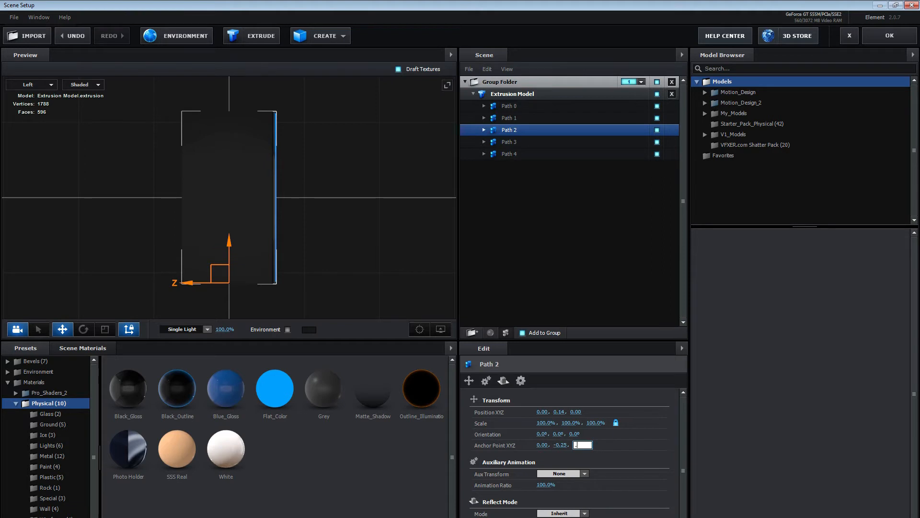
key(Return)
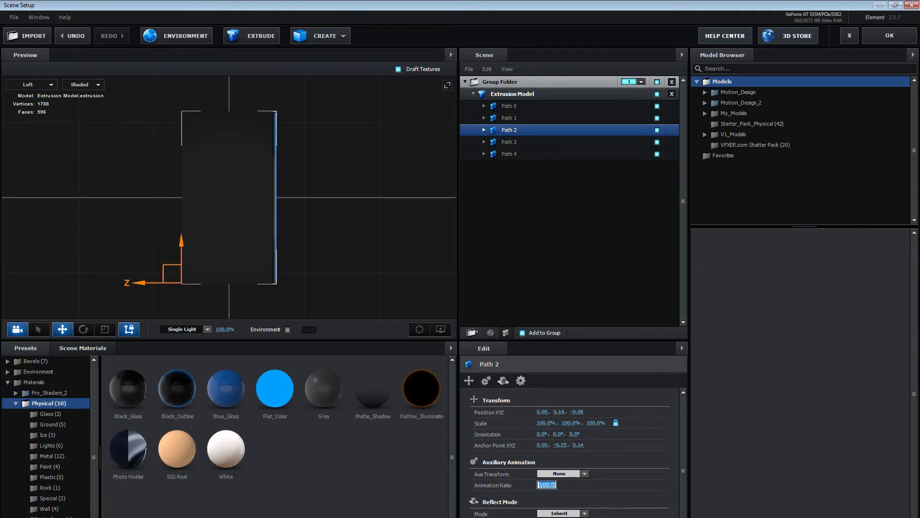
Set Path 3's anchor point to Y -0.25 and Z 0.14
click(544, 140)
click(563, 445)
text(-0.25)
key(Return)
click(580, 445)
text(.14)
key(Tab)
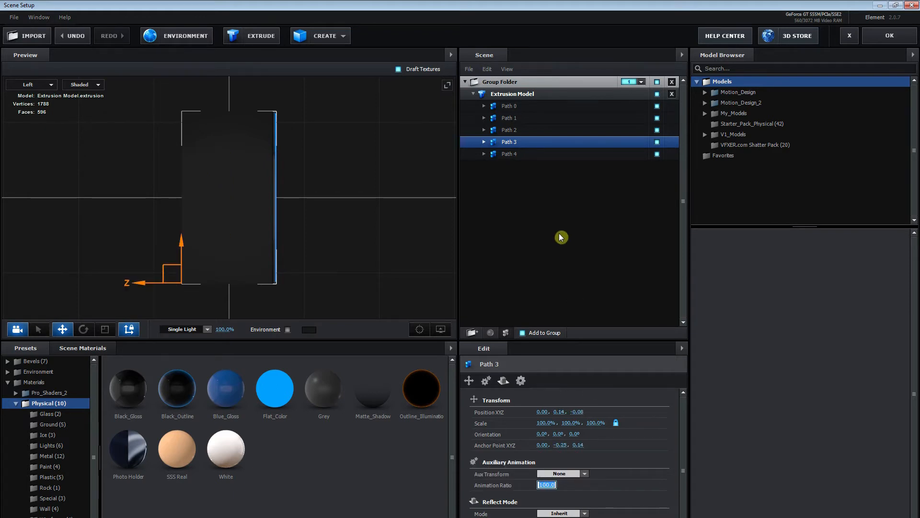
Set Path 4's anchor point to Y -0.25 and Z 0.14
click(554, 154)
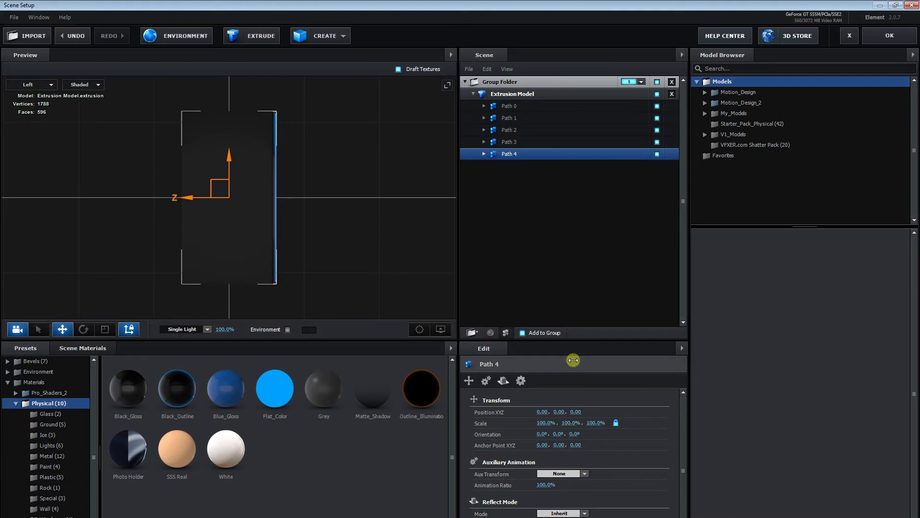
click(559, 445)
text(-0)
text(.25)
key(Tab)
text(.1)
key(Return)
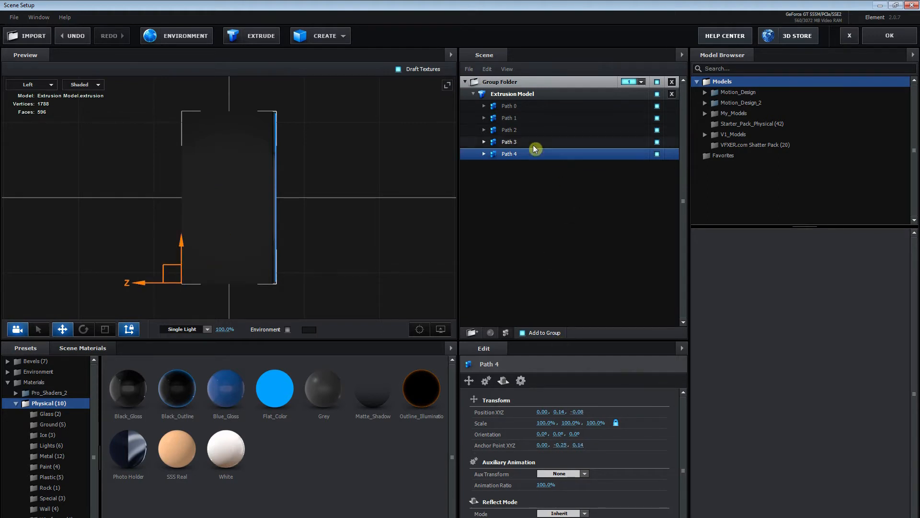
Return the preview to the Perspective view and orbit around the text to check the anchor point placement
click(45, 85)
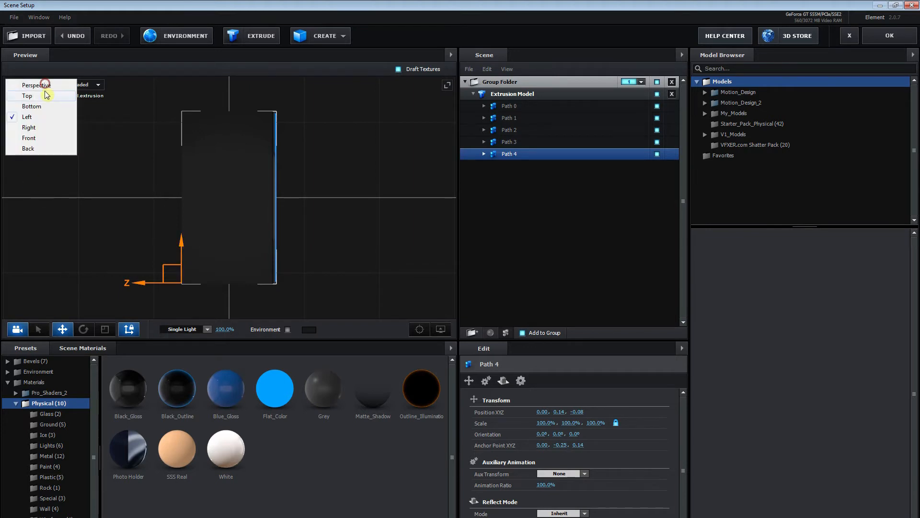
click(46, 85)
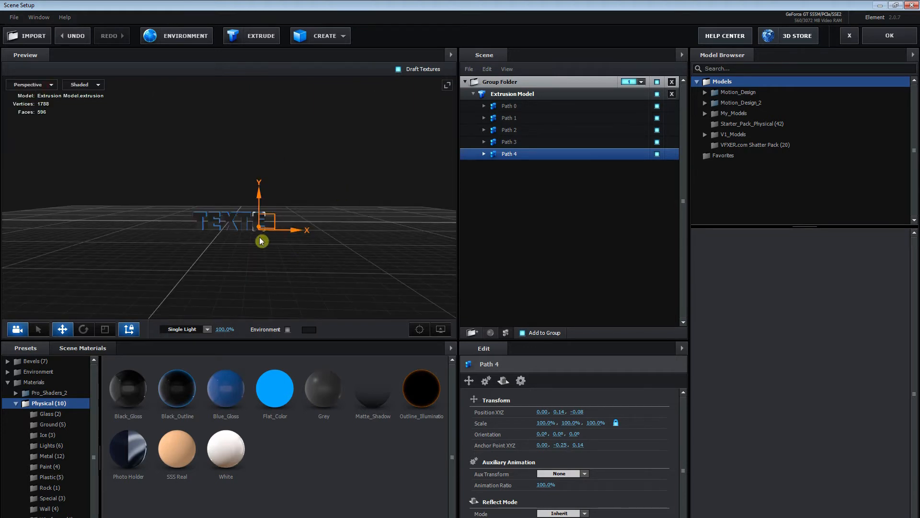
drag(329, 267, 231, 261)
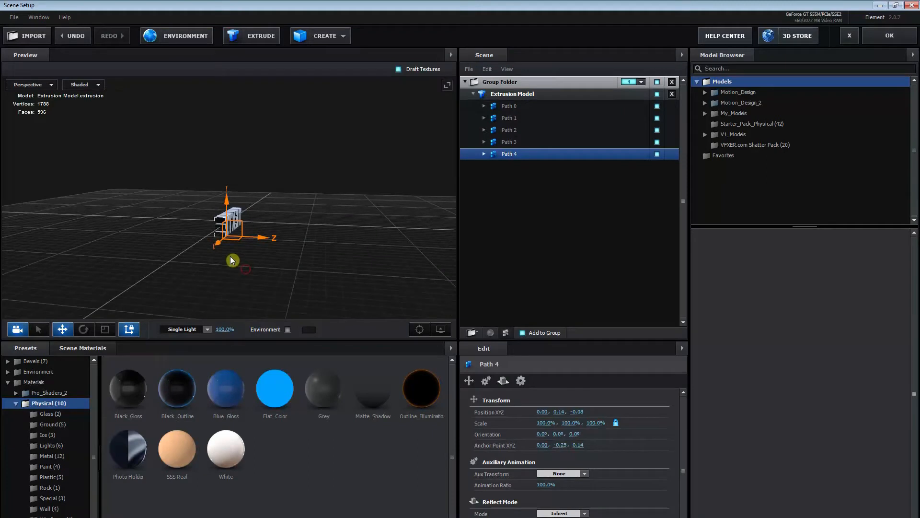
Check the anchor point positions of Paths 0, 2, 3 and 4 one by one in the preview
click(528, 105)
click(535, 132)
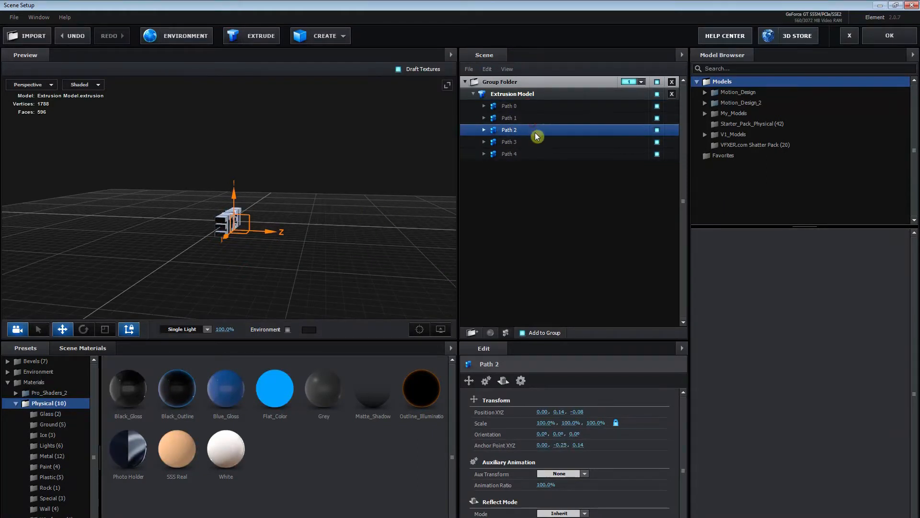
click(536, 143)
click(533, 152)
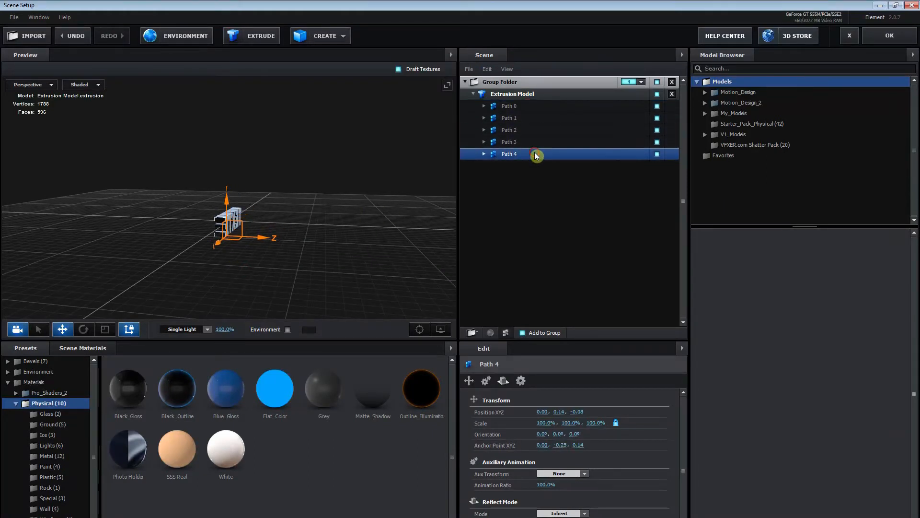
In the Left view, move the Extrusion Model's anchor point to the text's base edge, about Y -0.11 and Z 0.06
click(520, 94)
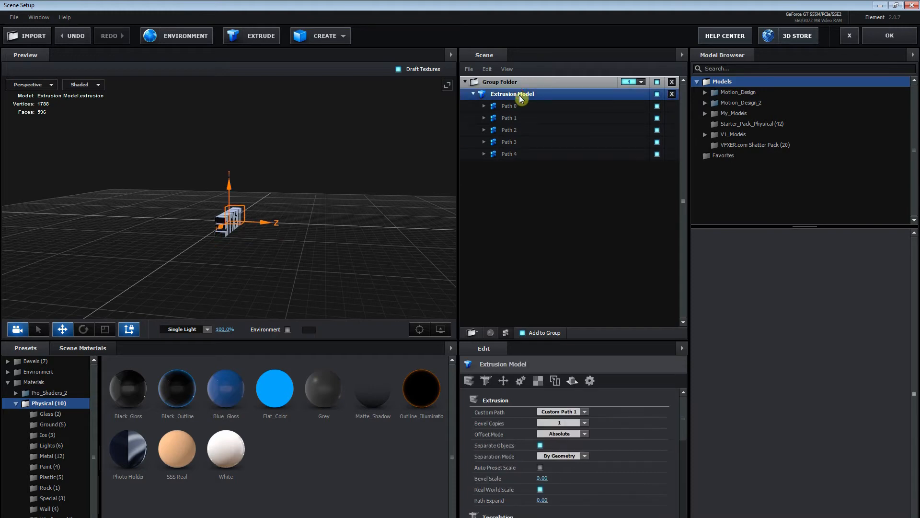
drag(273, 267, 359, 260)
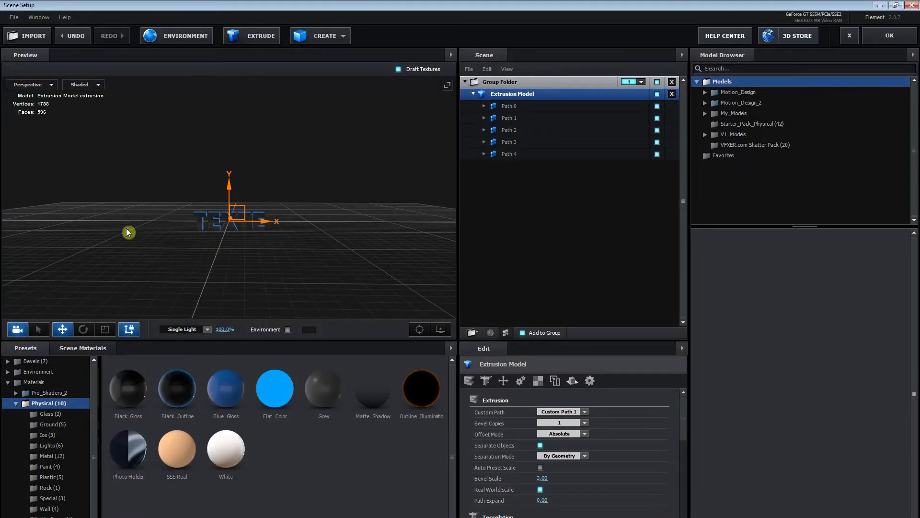
click(39, 84)
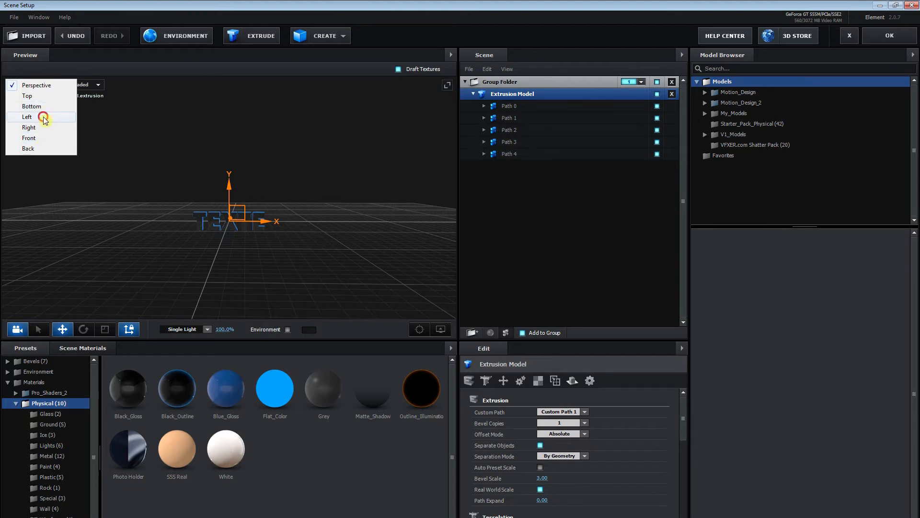
click(44, 116)
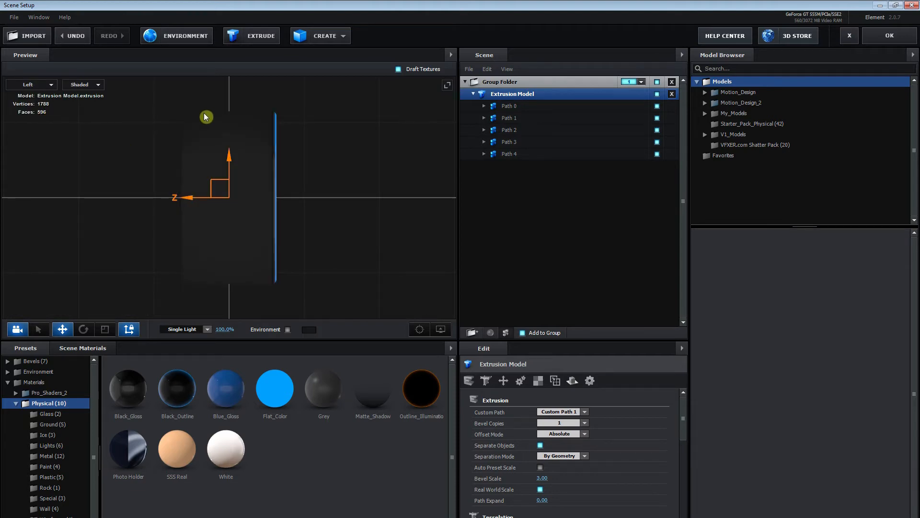
drag(230, 161, 224, 245)
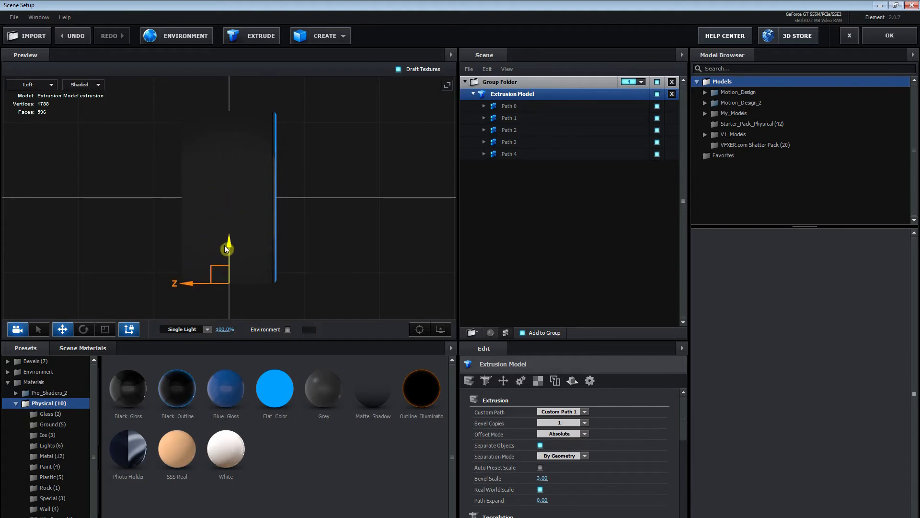
drag(187, 286, 140, 285)
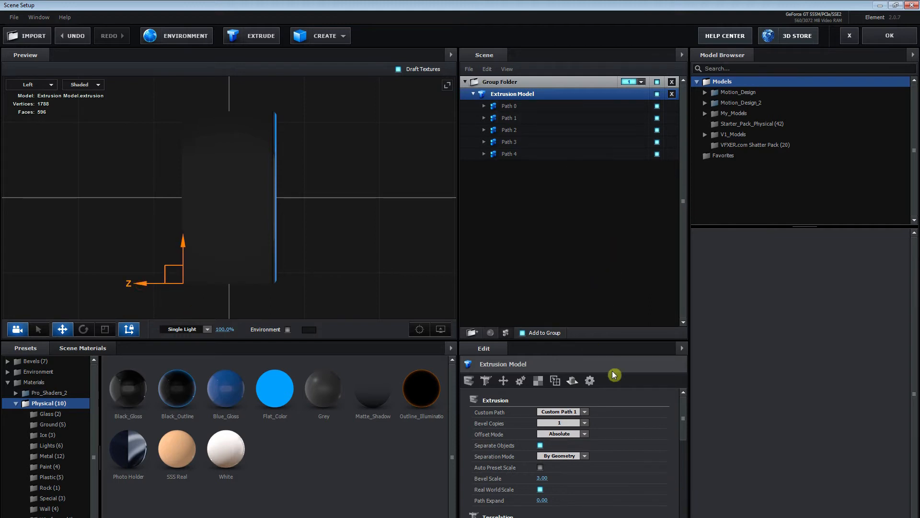
scroll(634, 422, down, 5)
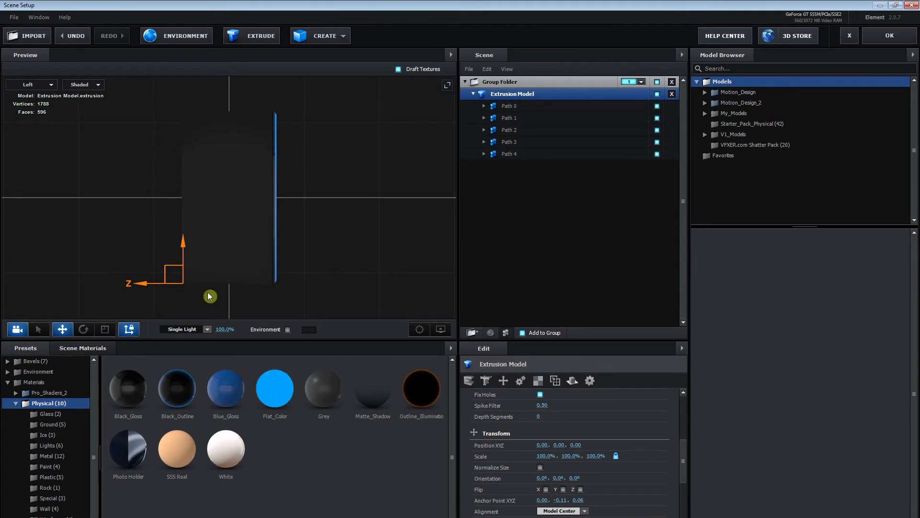
scroll(374, 261, up, 5)
scroll(373, 261, down, 5)
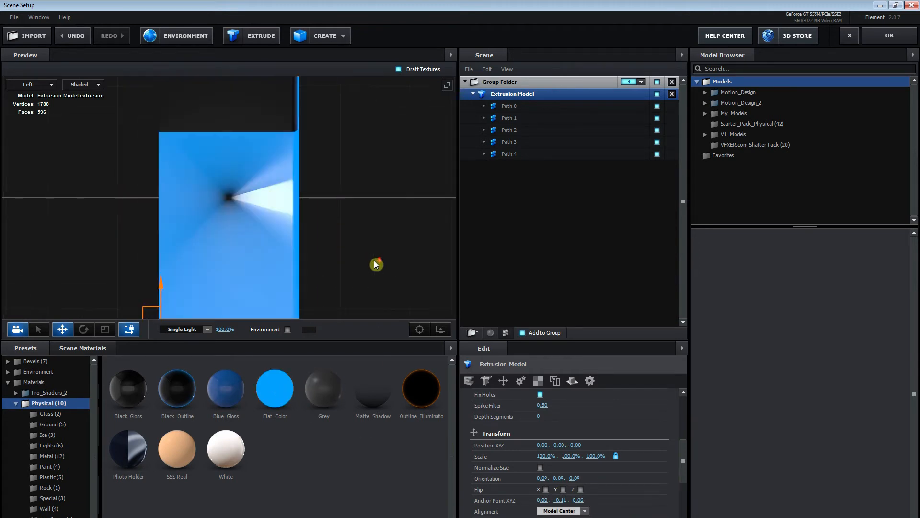
scroll(376, 261, down, 1)
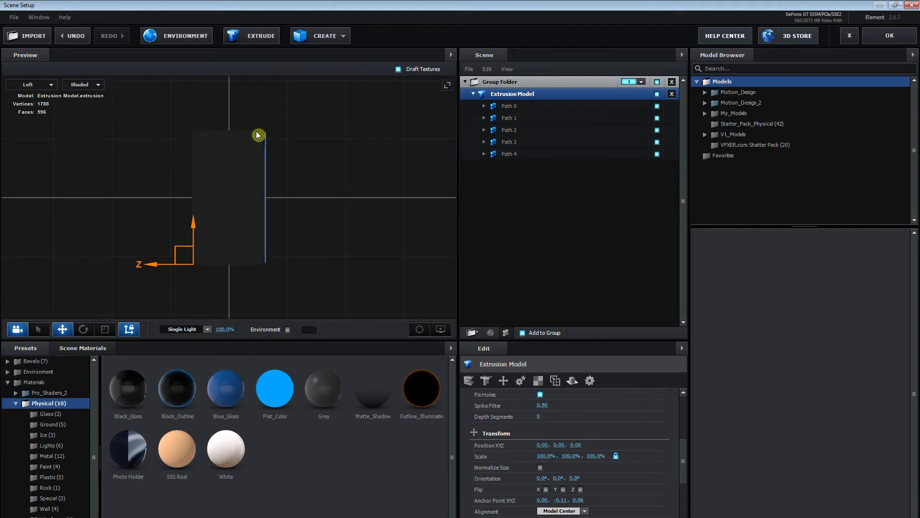
Move the Group Folder's anchor point to the same base edge, about Y -0.12 and Z 0.06
click(545, 81)
drag(225, 162, 228, 226)
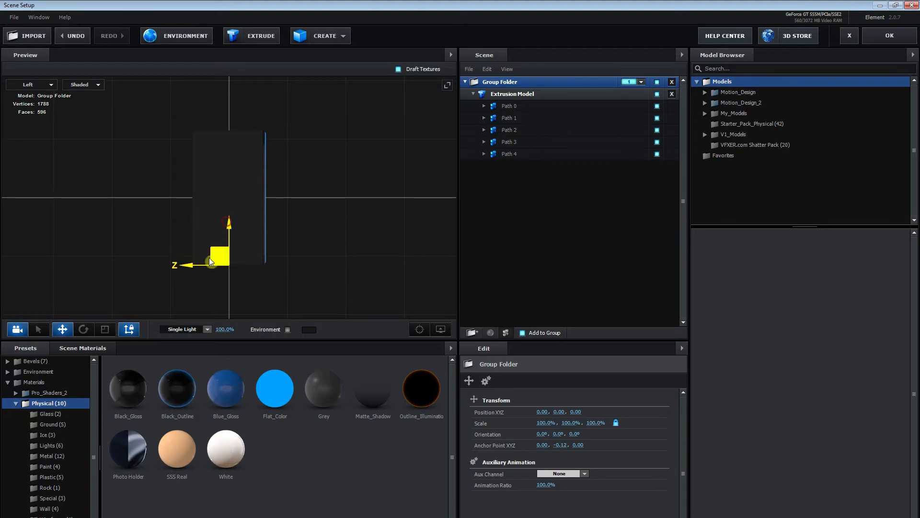
drag(190, 266, 154, 276)
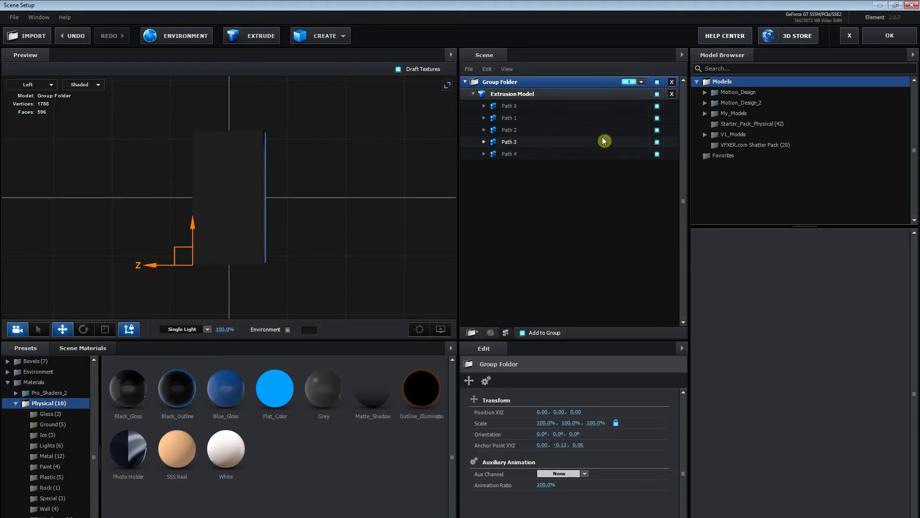
Assign Paths 0 through 4 together to auxiliary animation Channel 1
click(558, 107)
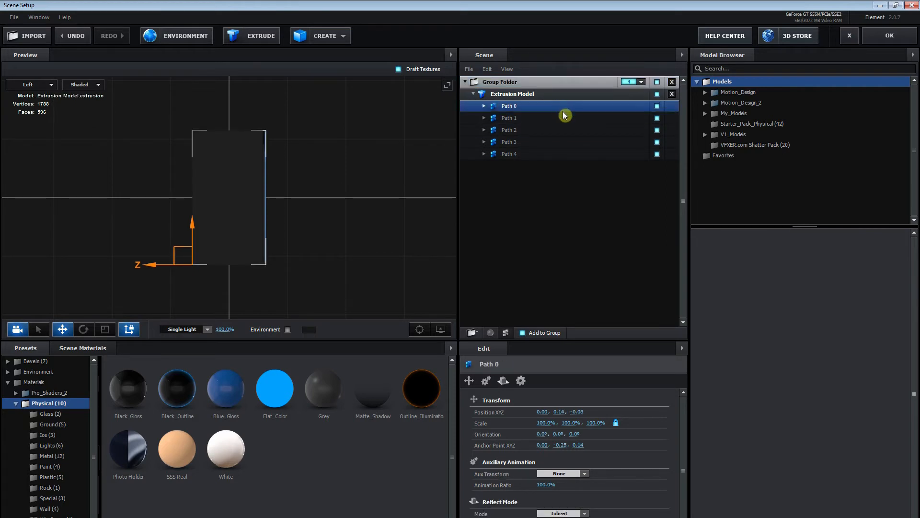
drag(559, 116, 562, 156)
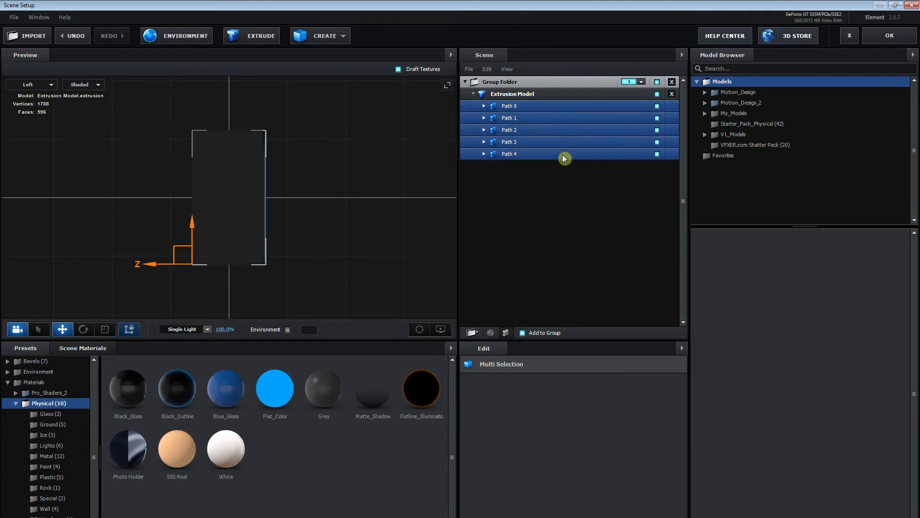
right_click(583, 109)
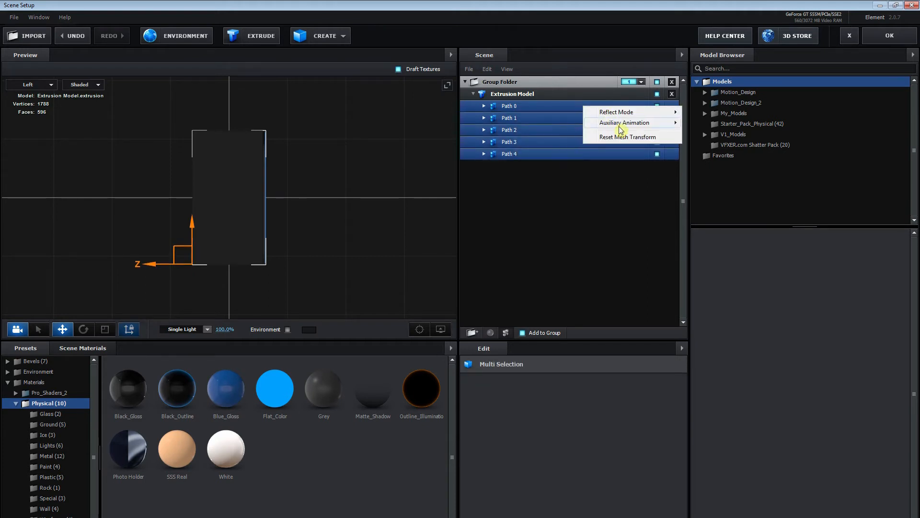
mouse_move(620, 124)
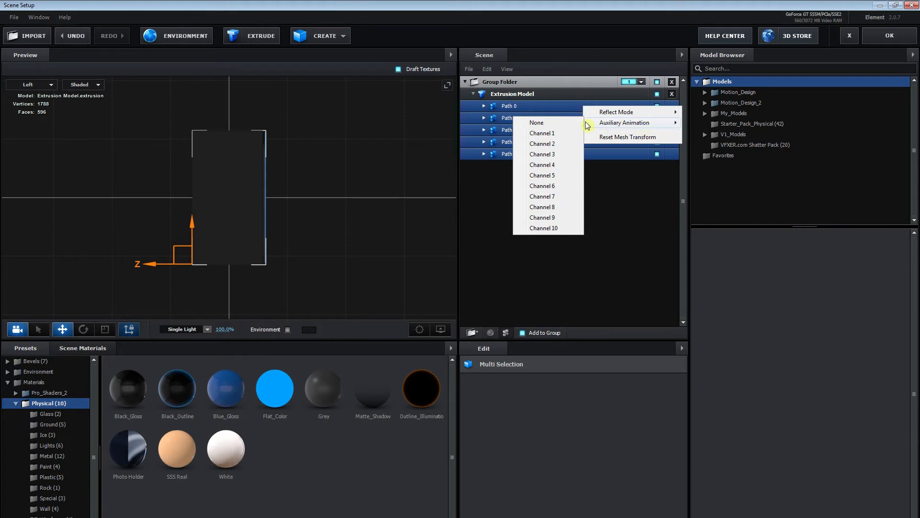
click(558, 135)
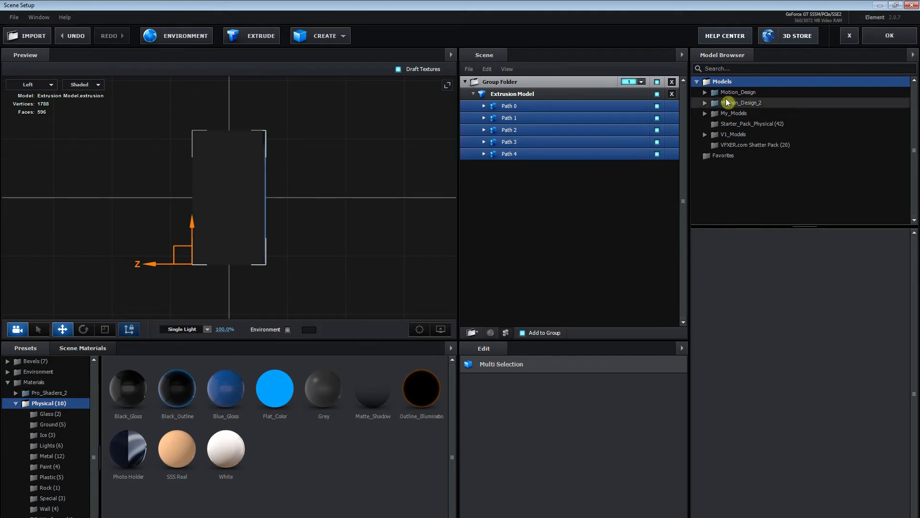
Duplicate the Group Folder with all its contents and assign the copy to group 2
click(576, 84)
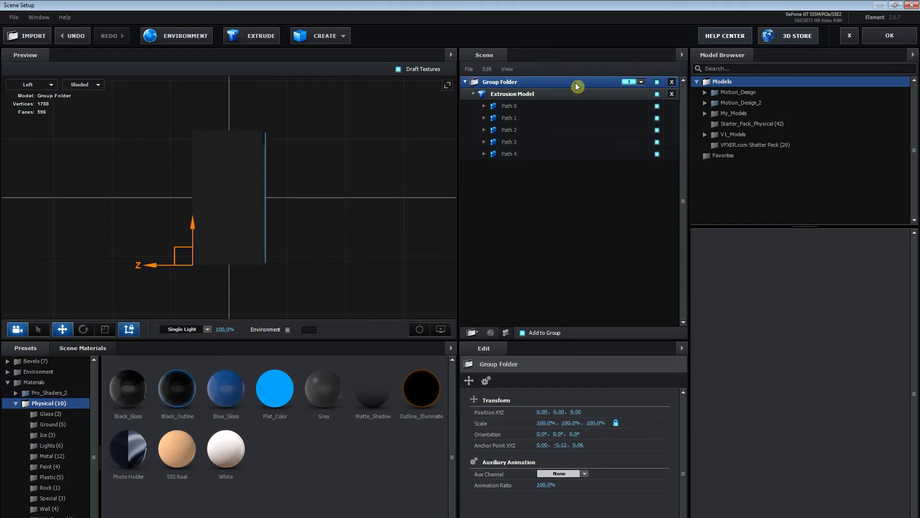
right_click(577, 86)
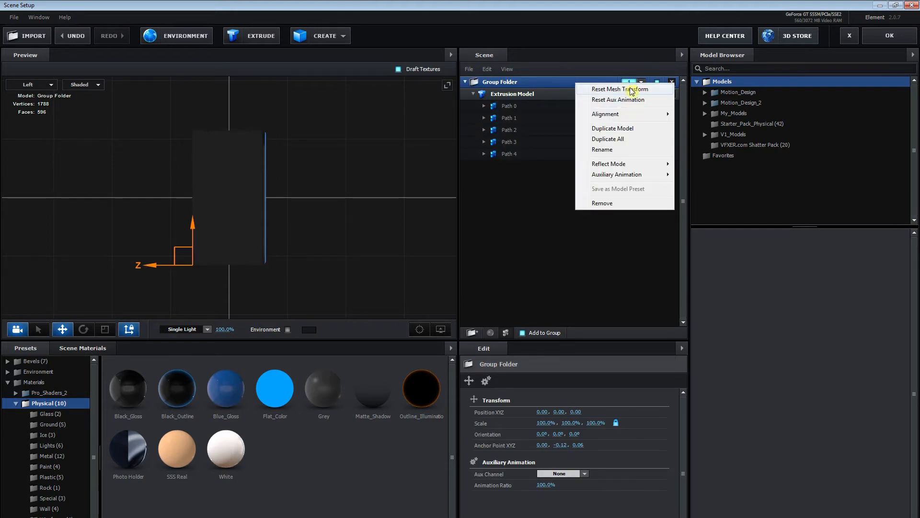
click(622, 139)
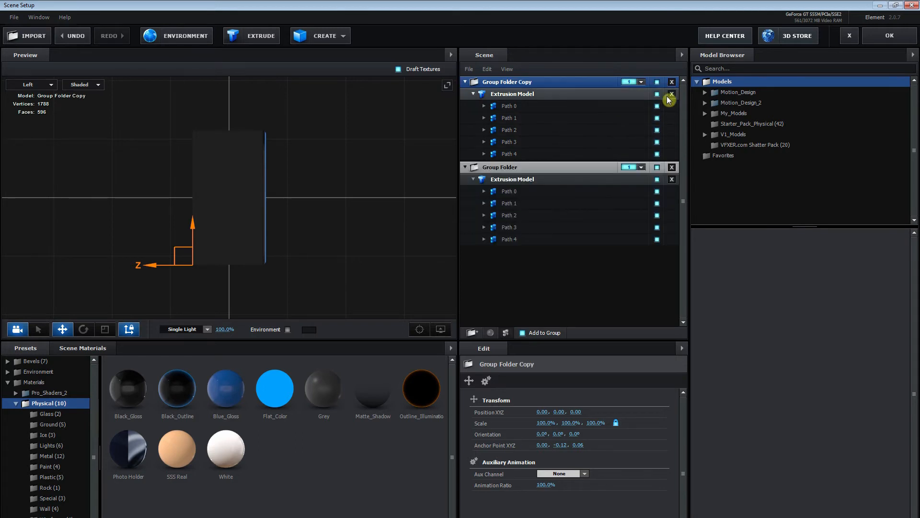
click(641, 83)
click(645, 96)
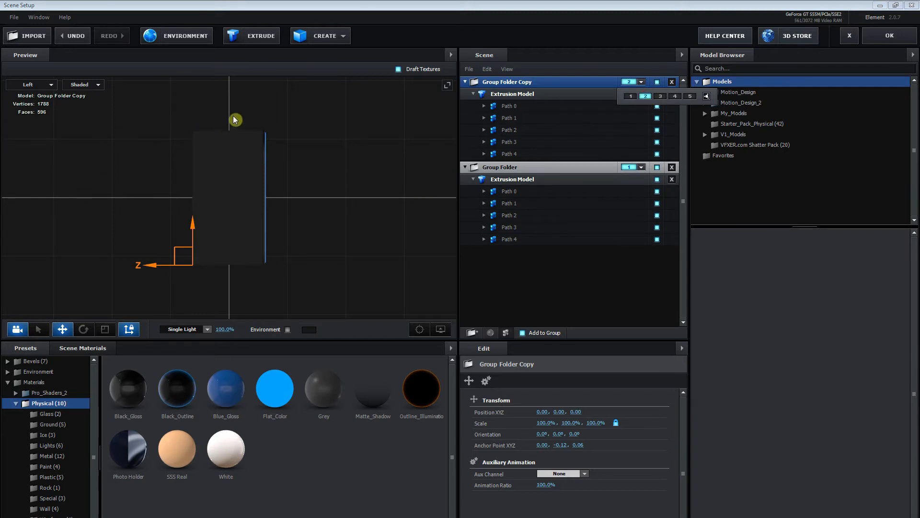
Create a plane model and, with anchor point editing off, lower it to Y -0.12 at the text's base
click(342, 38)
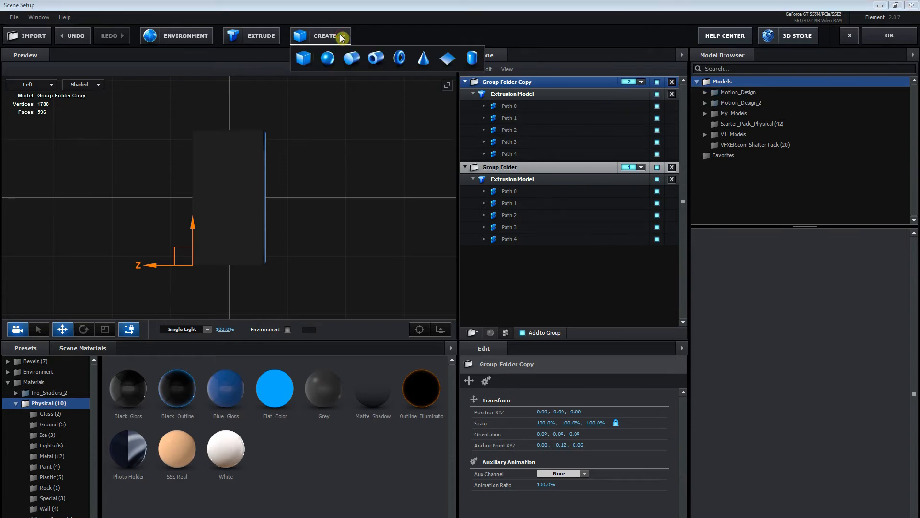
click(448, 61)
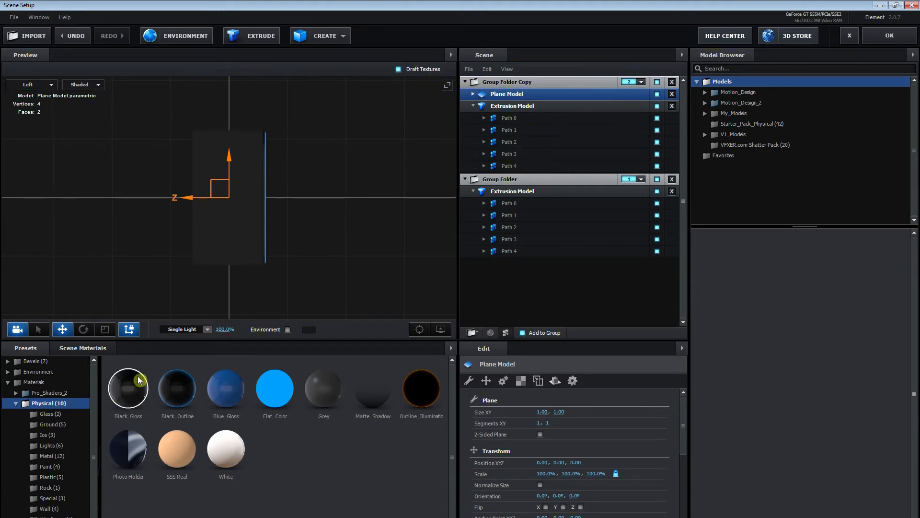
click(130, 329)
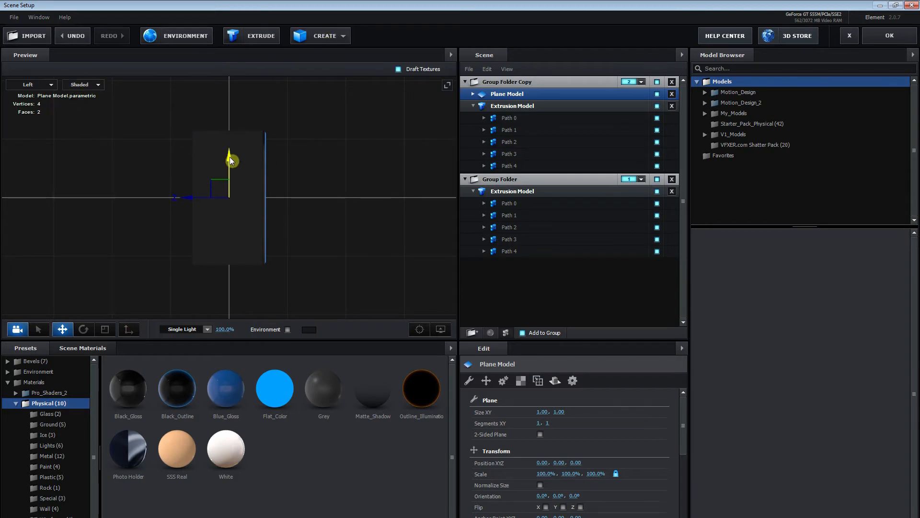
drag(230, 160, 232, 174)
In the Perspective view, enlarge the plane uniformly to a scale of 4000% as a floor under the text
click(48, 86)
click(45, 84)
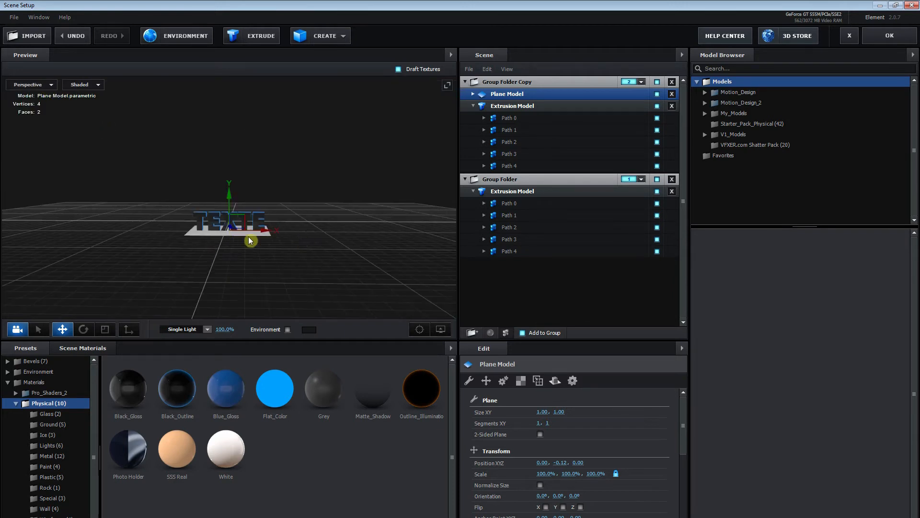
drag(309, 269, 315, 306)
drag(298, 261, 310, 276)
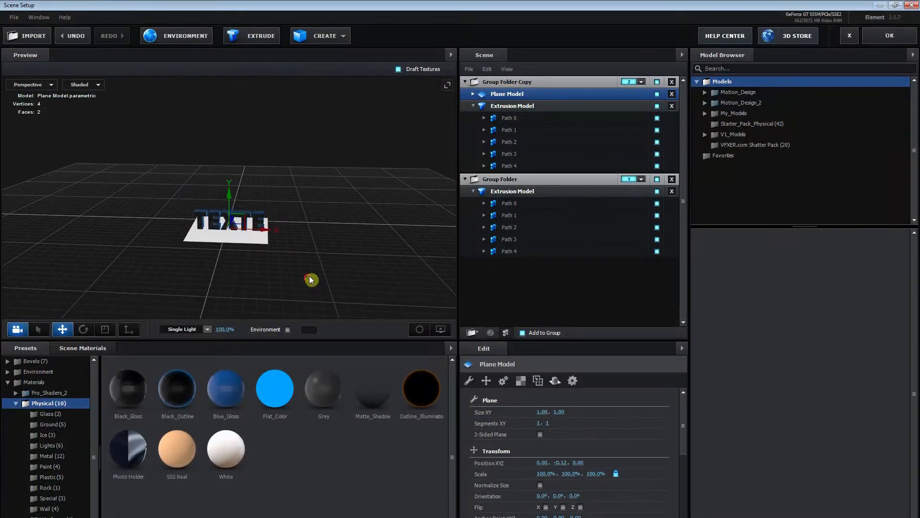
drag(594, 474, 918, 482)
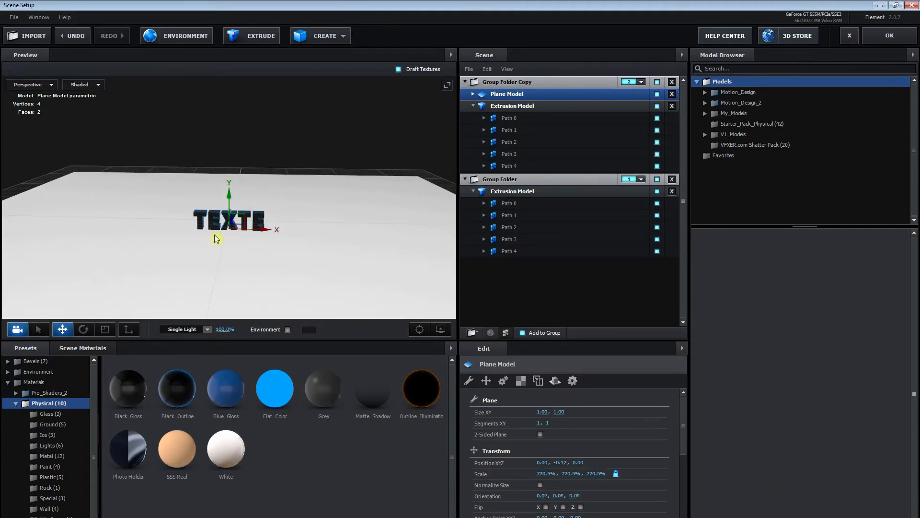
drag(592, 474, 358, 440)
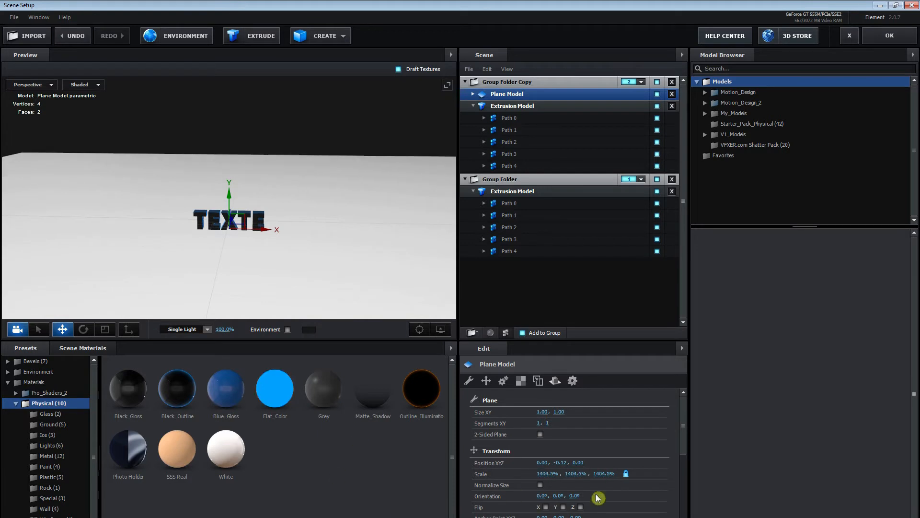
click(604, 473)
text(4000)
key(Return)
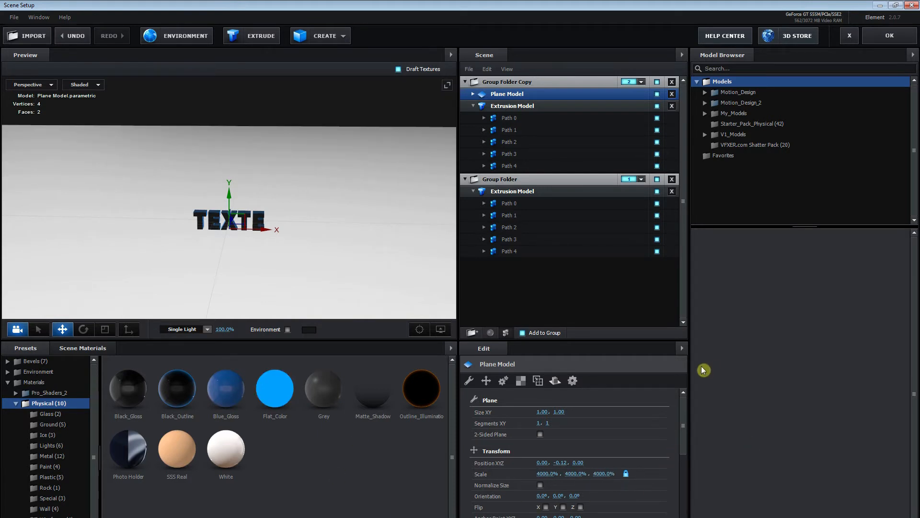
mouse_move(279, 266)
mouse_down()
mouse_move(285, 254)
mouse_move(286, 263)
mouse_up()
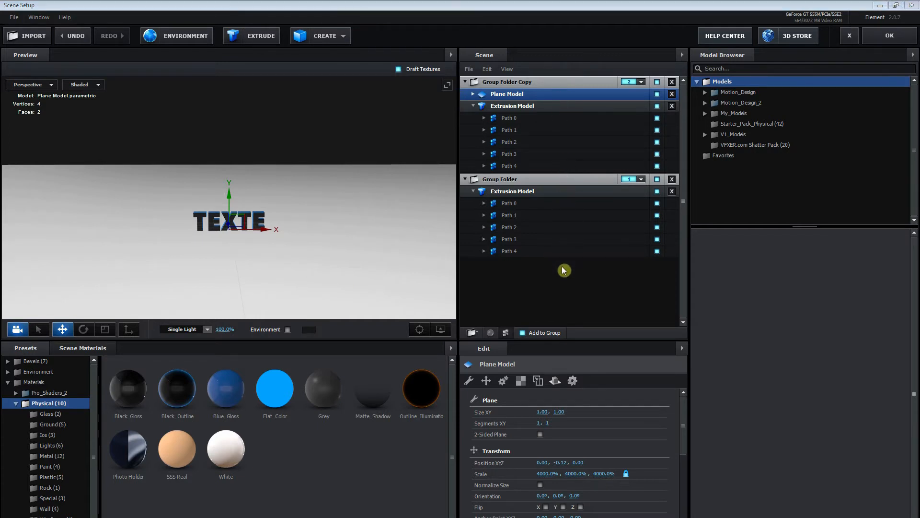
Move the Plane Model out of the Group Folder Copy and assign it to group 3
drag(565, 283, 564, 286)
click(641, 252)
click(660, 267)
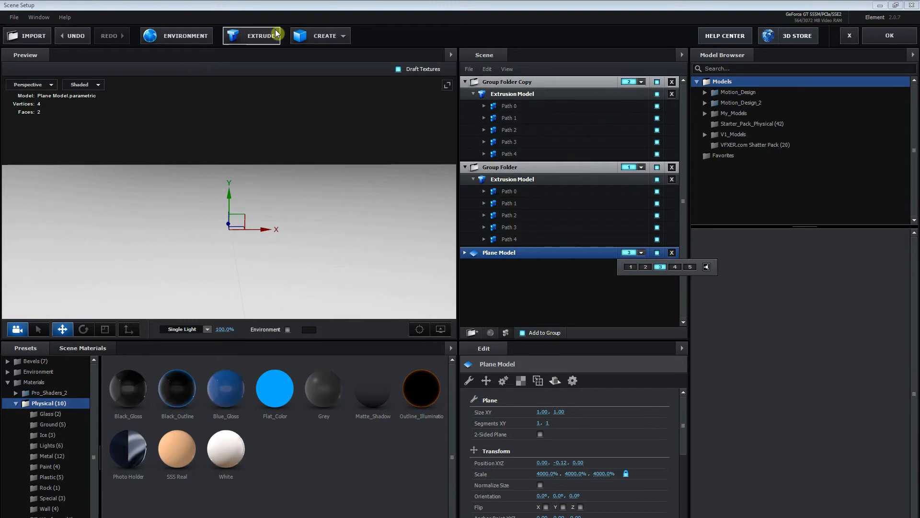
Apply the scene setup, return to the composition and adjust the camera so the text sits lower in the frame
click(890, 37)
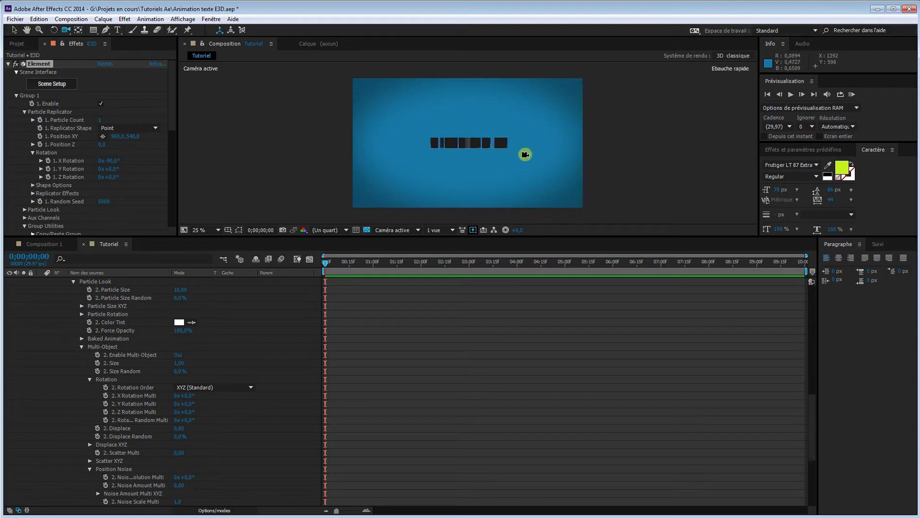
click(488, 161)
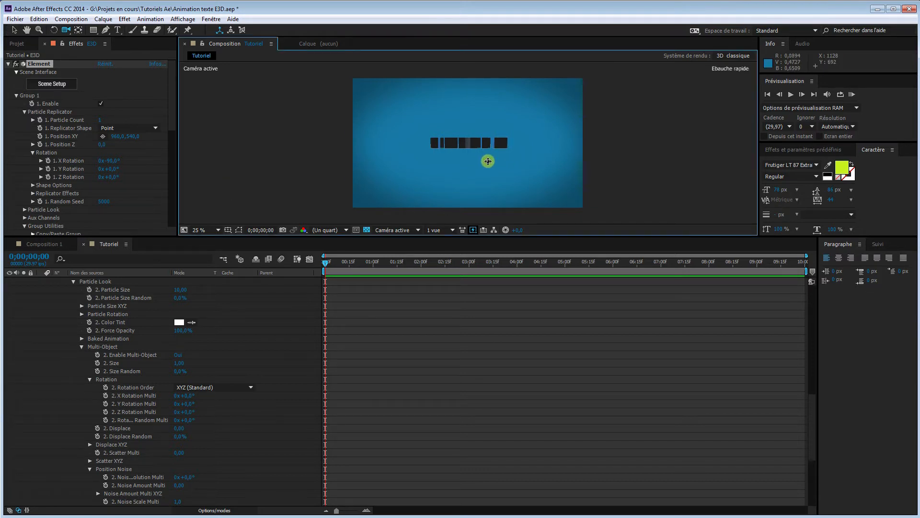
drag(488, 161, 499, 177)
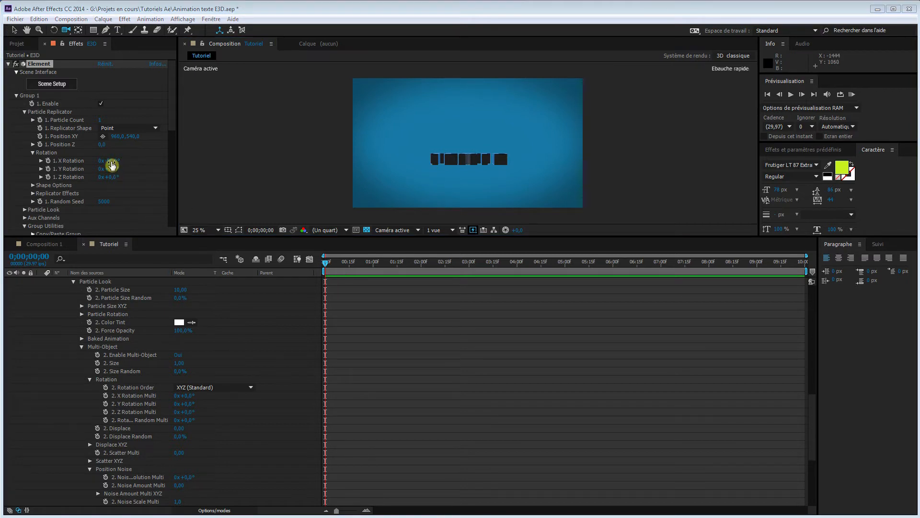
Reset Group 1's Particle Replicator X Rotation to 0° so the text stands upright
click(113, 165)
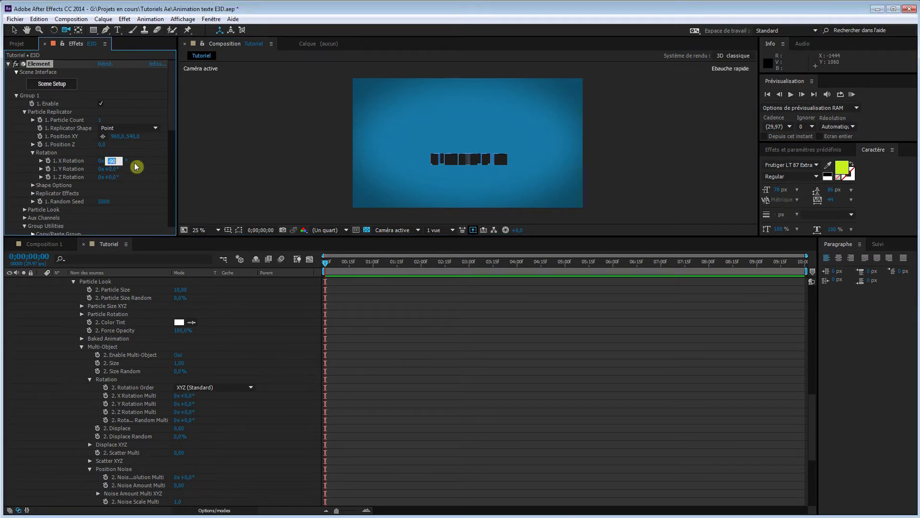
text(0)
key(Return)
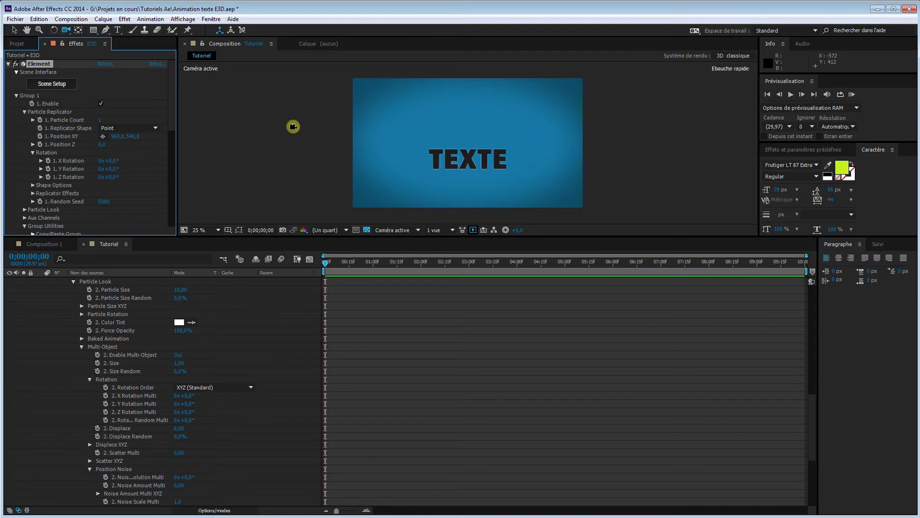
In Group 1's auxiliary Channel 1, set the X rotation to 90° to lay the letters flat
drag(171, 117, 174, 133)
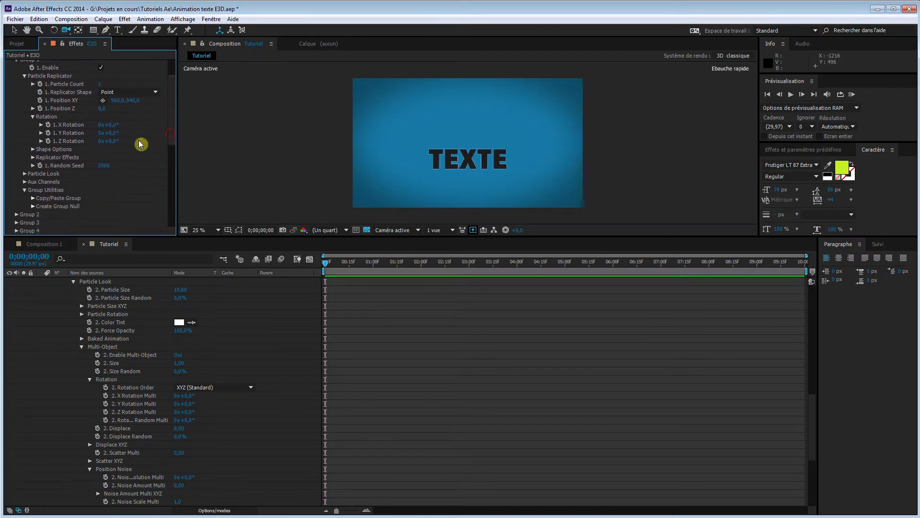
click(24, 76)
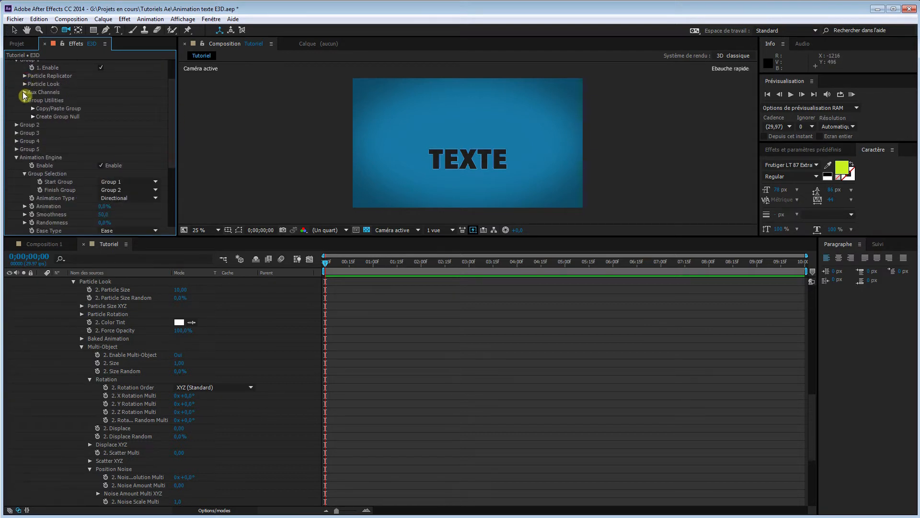
click(25, 93)
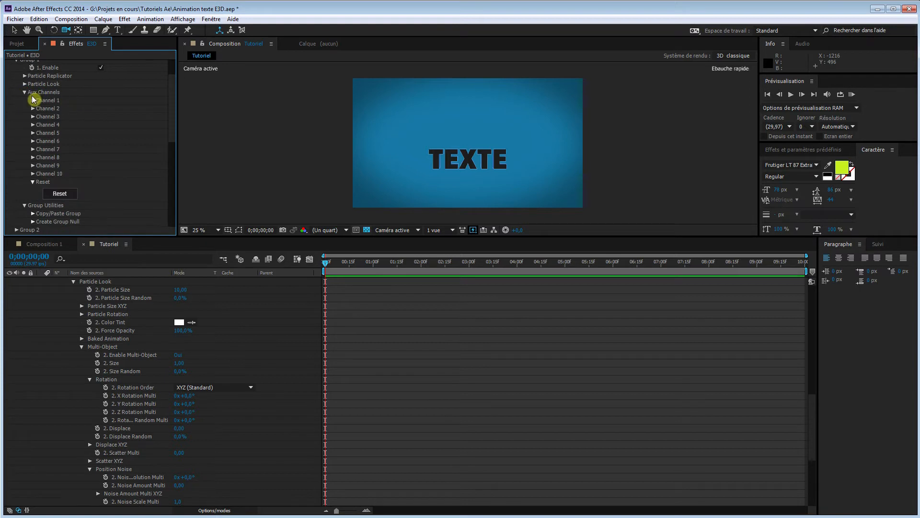
click(33, 101)
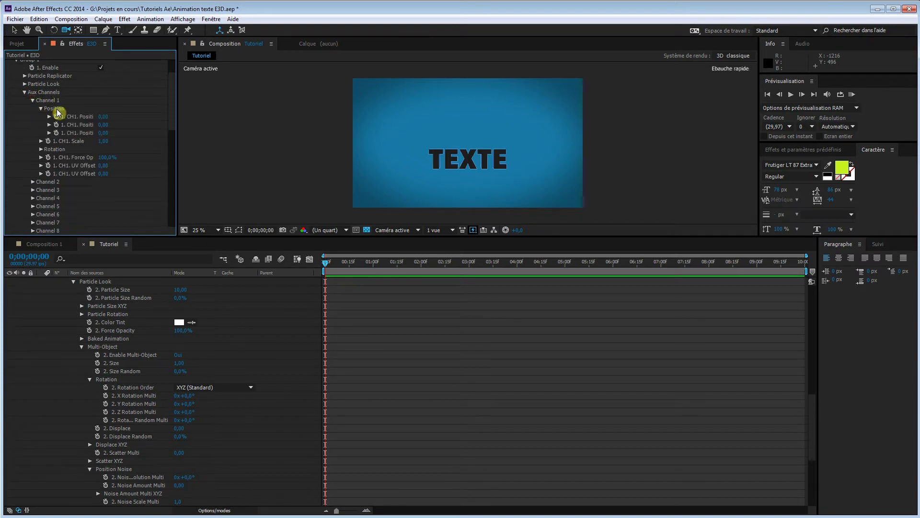
scroll(114, 125, up, 3)
scroll(116, 166, down, 1)
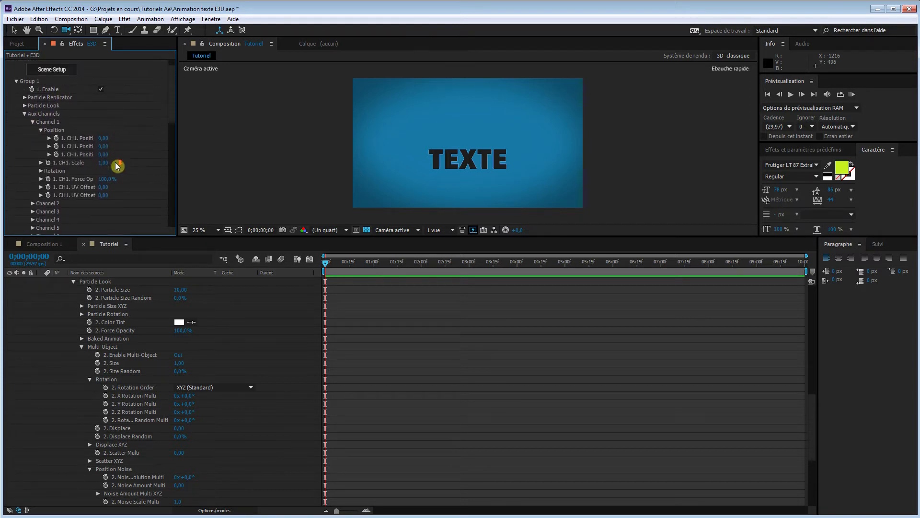
click(41, 171)
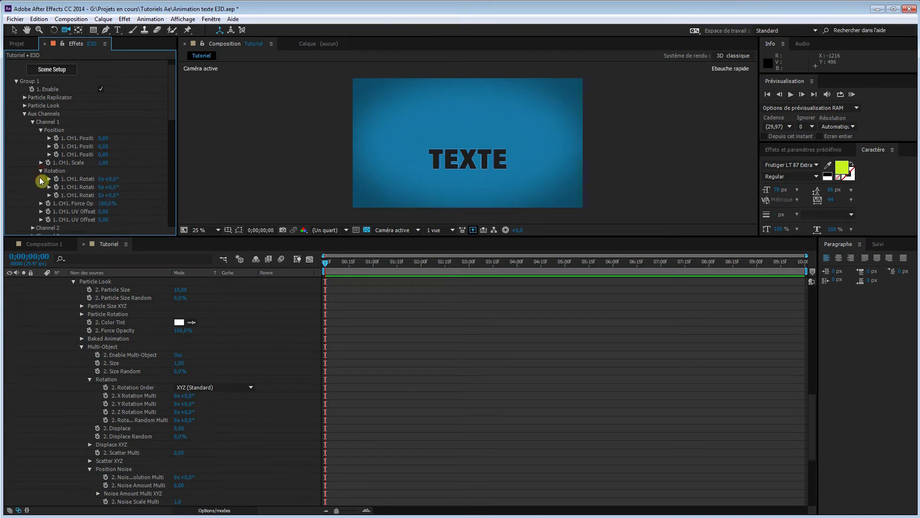
drag(113, 183, 157, 180)
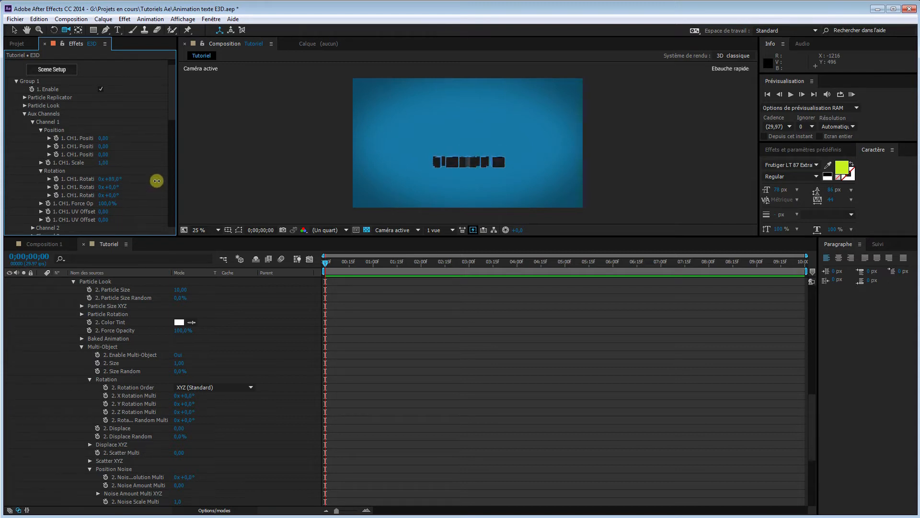
click(114, 179)
key(Return)
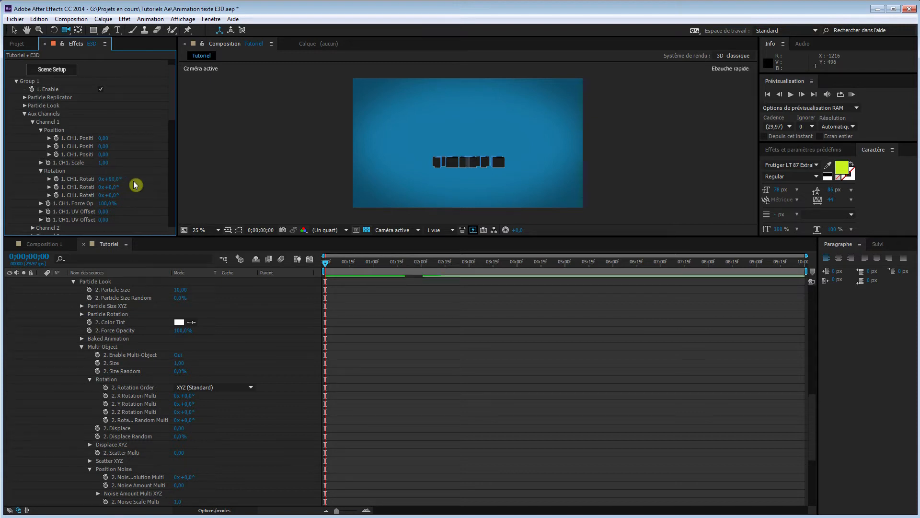
Keyframe the Animation Engine's Animation value at 0% at 0;00;04;00
drag(173, 106, 175, 191)
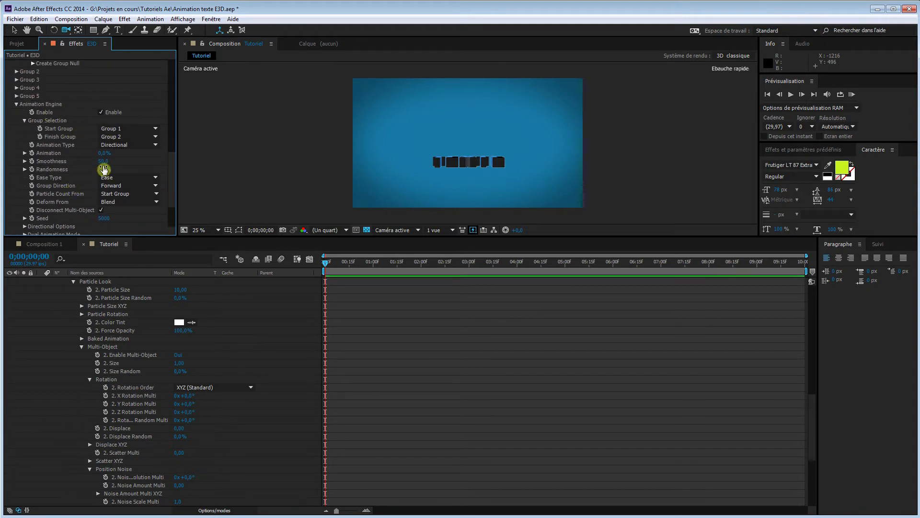
mouse_move(103, 152)
mouse_down()
mouse_move(148, 148)
mouse_move(96, 145)
mouse_move(156, 152)
mouse_move(89, 151)
mouse_up()
drag(327, 265, 440, 275)
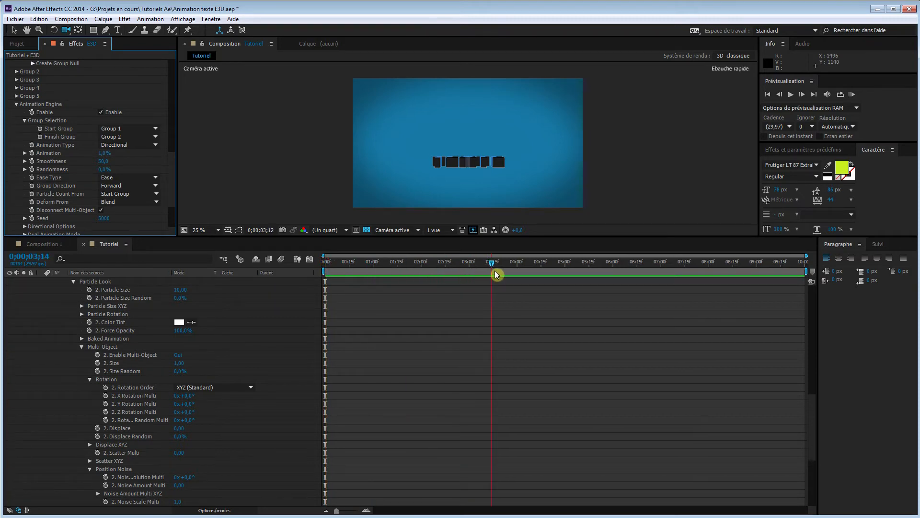
drag(517, 273, 517, 273)
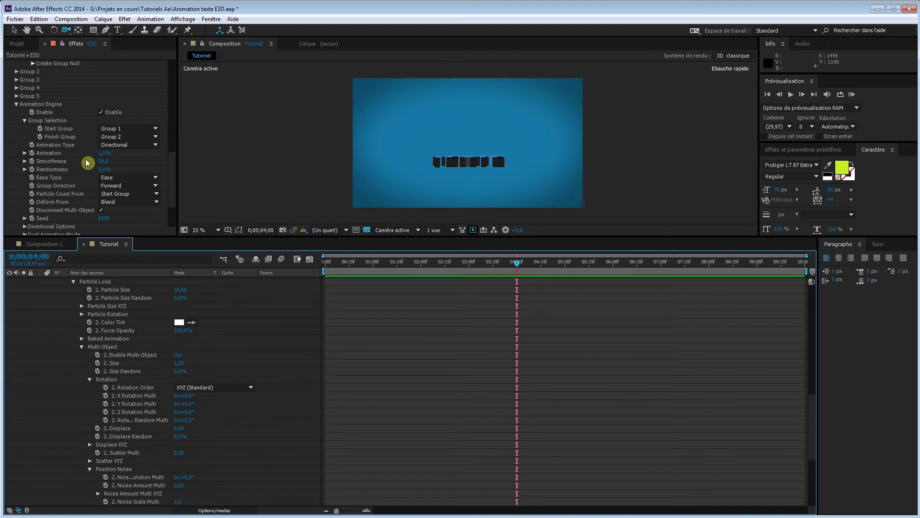
click(31, 156)
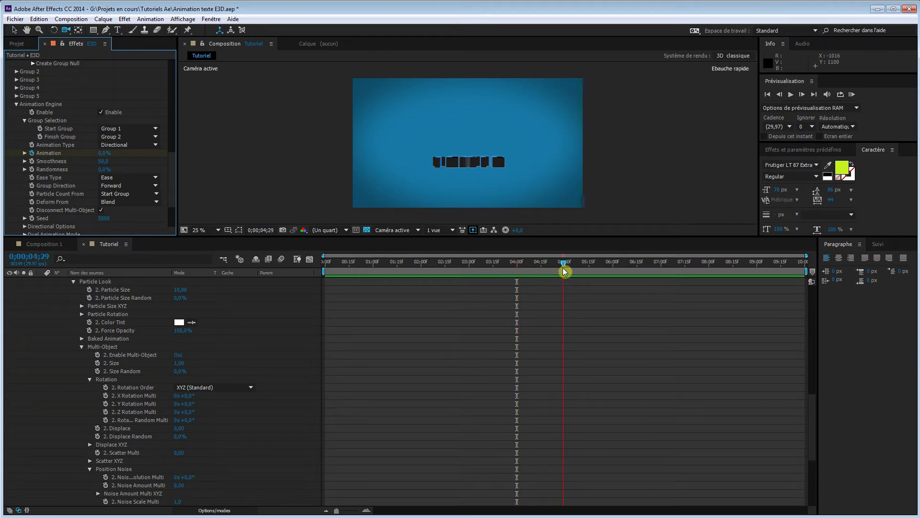
Add an Animation keyframe of 100% at 0;00;05;00 and show the animated properties in the timeline
drag(565, 270, 565, 269)
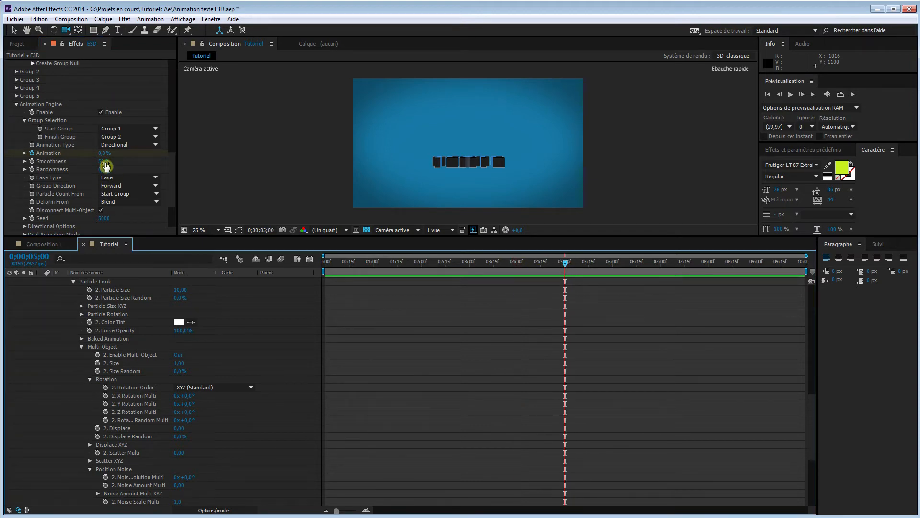
drag(104, 153, 174, 166)
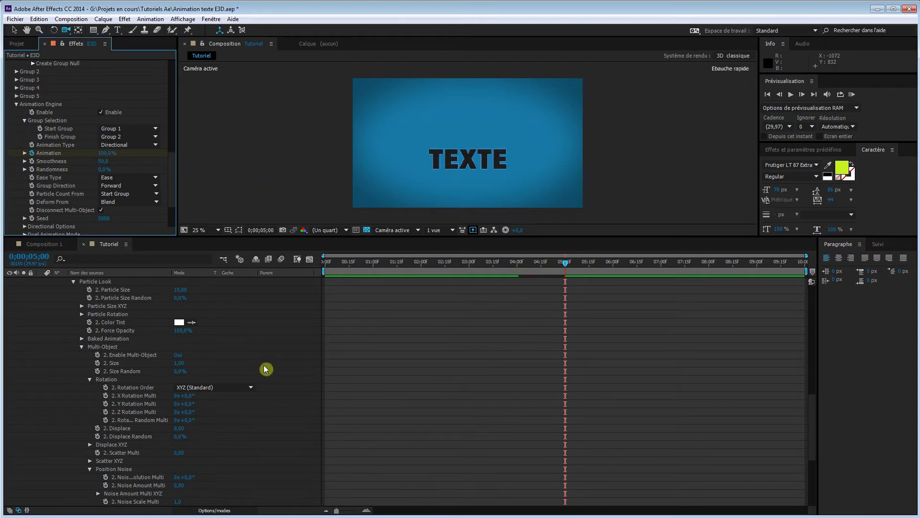
click(269, 346)
key(u)
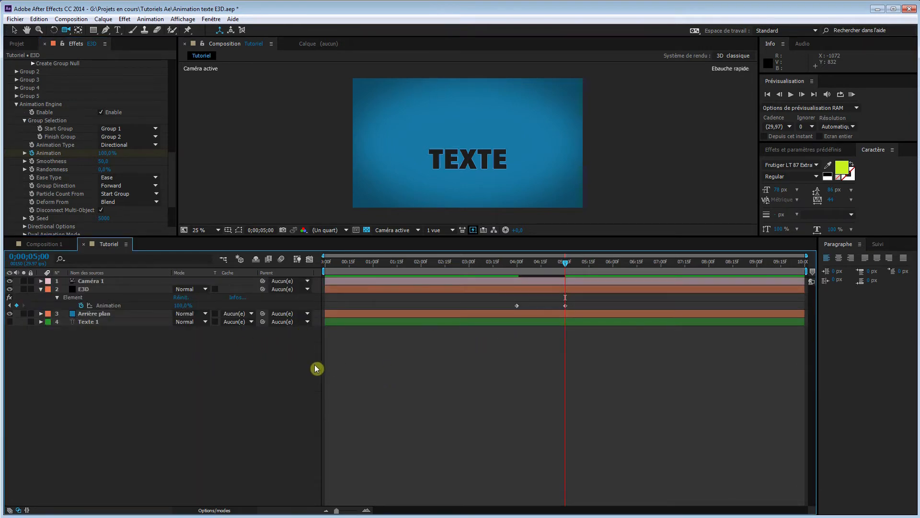
Move the final Animation keyframe to about 0;00;06;00, ease both keyframes, and scrub through the motion
drag(560, 265, 509, 264)
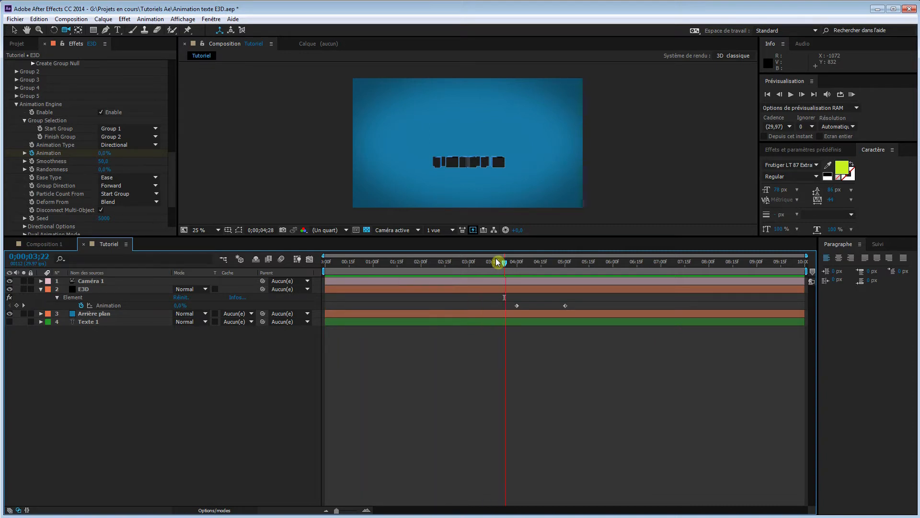
key(space)
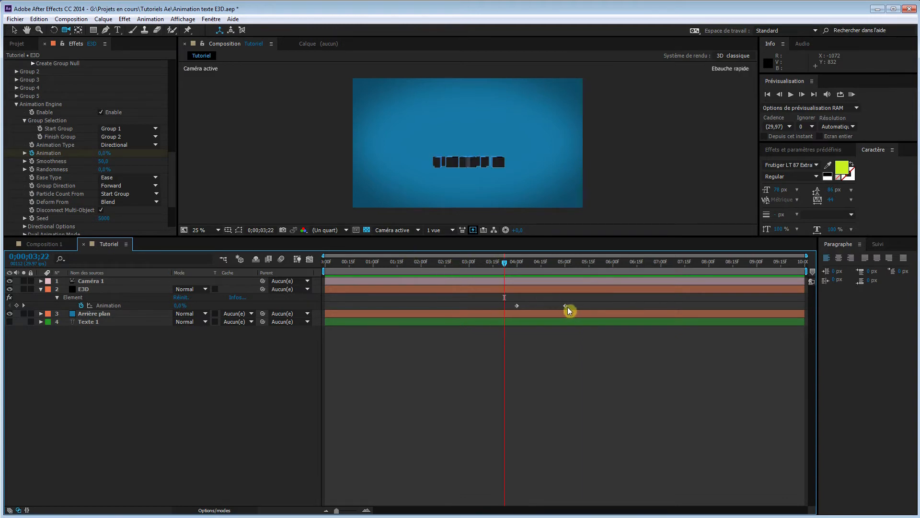
drag(566, 305, 597, 306)
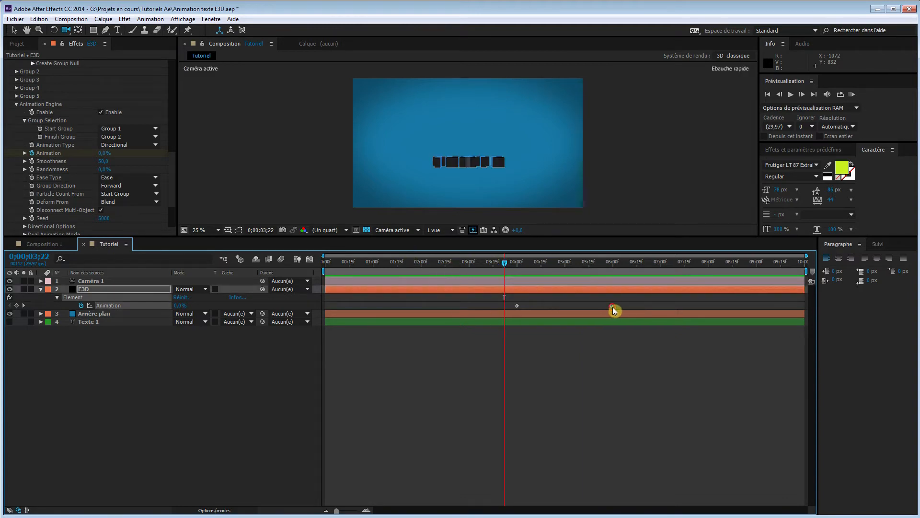
shift+click(516, 306)
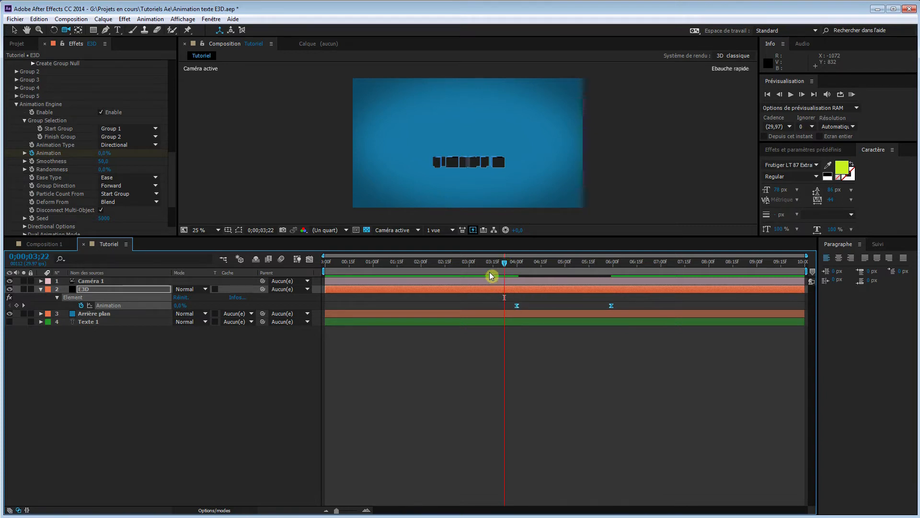
drag(507, 264, 616, 269)
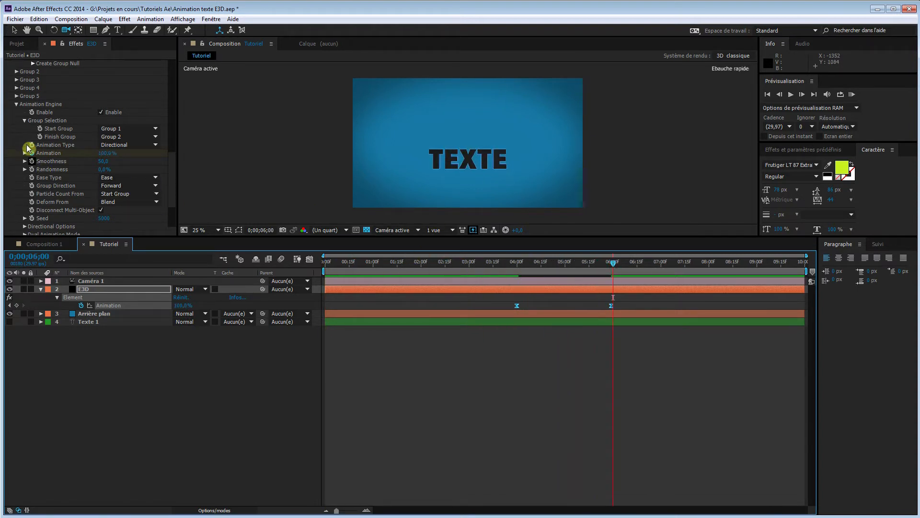
Enable shadows in Element's render settings and set the shadow mode to Ray-Traced
click(17, 106)
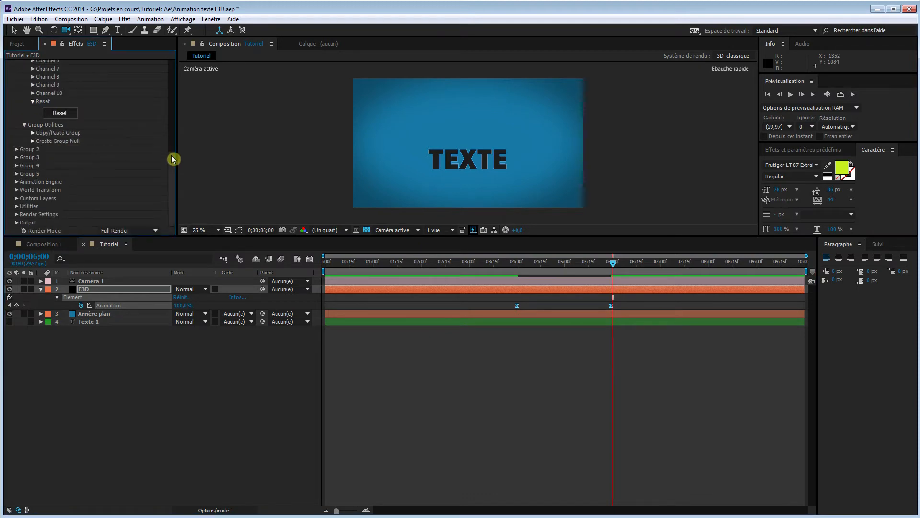
scroll(175, 178, up, 4)
scroll(175, 178, down, 1)
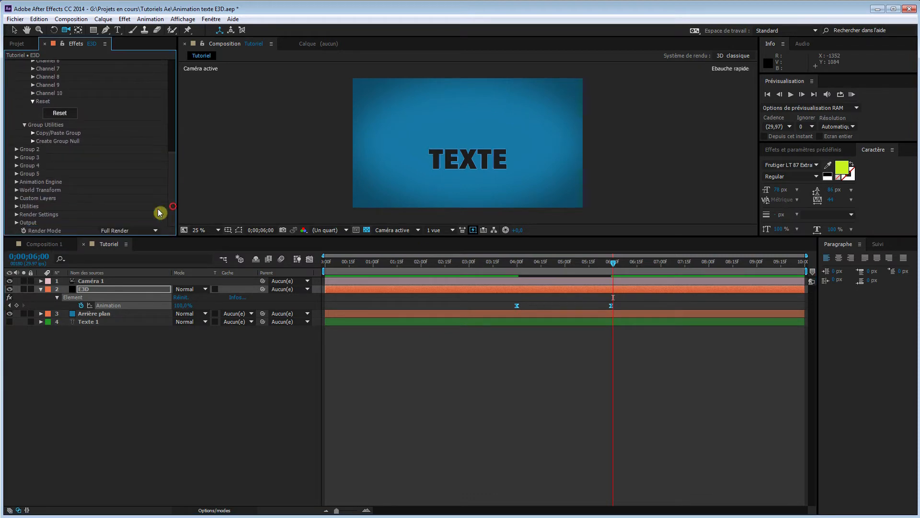
click(17, 216)
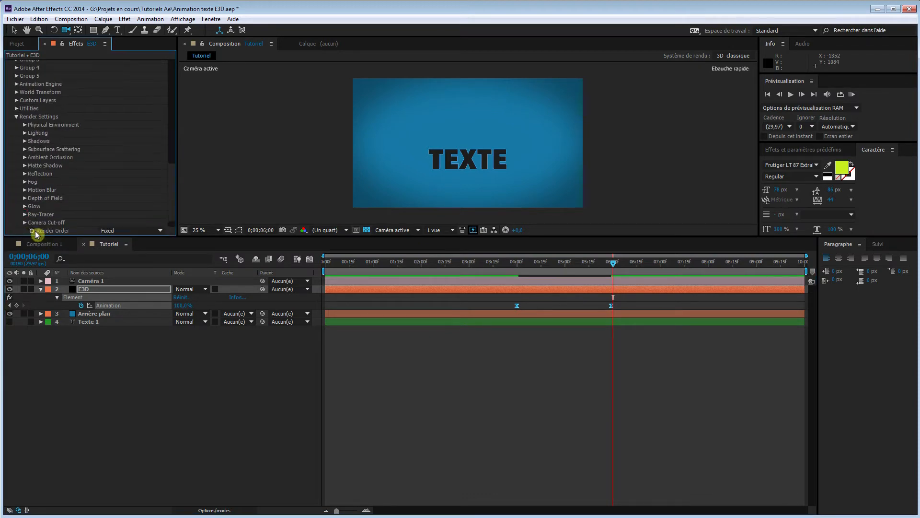
click(24, 141)
click(100, 149)
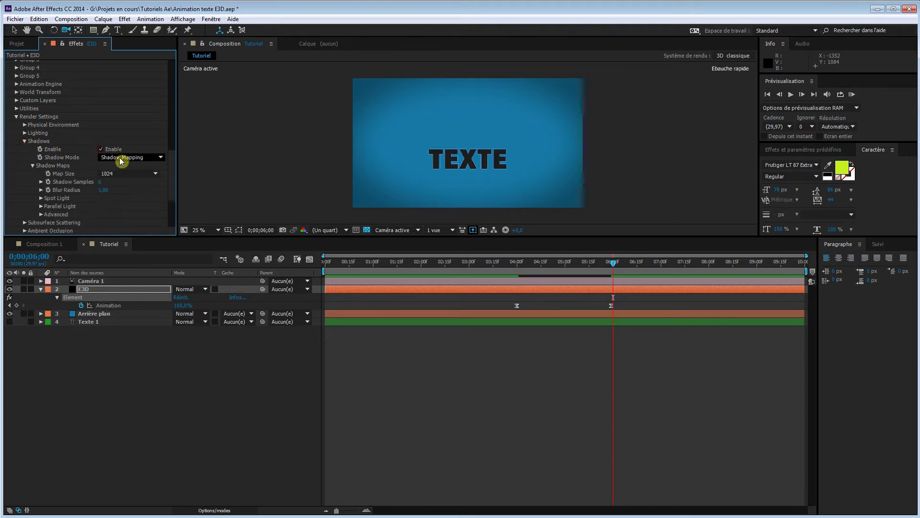
click(131, 157)
click(134, 179)
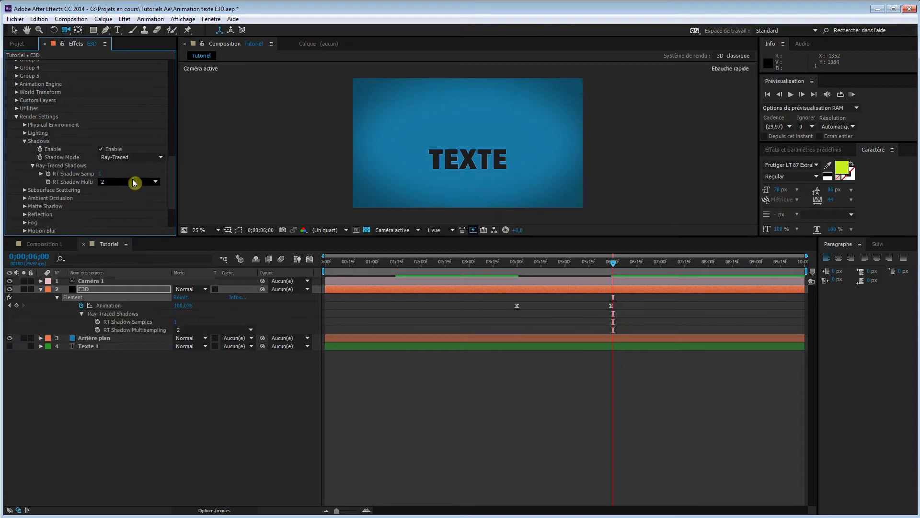
Set the ray-traced shadow multisampling to 8 and the shadow samples to 2
click(112, 181)
click(118, 224)
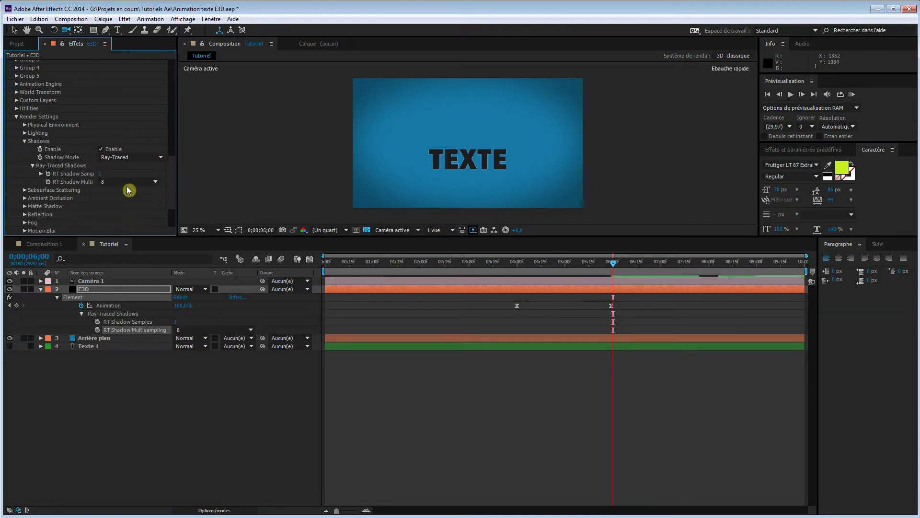
click(99, 175)
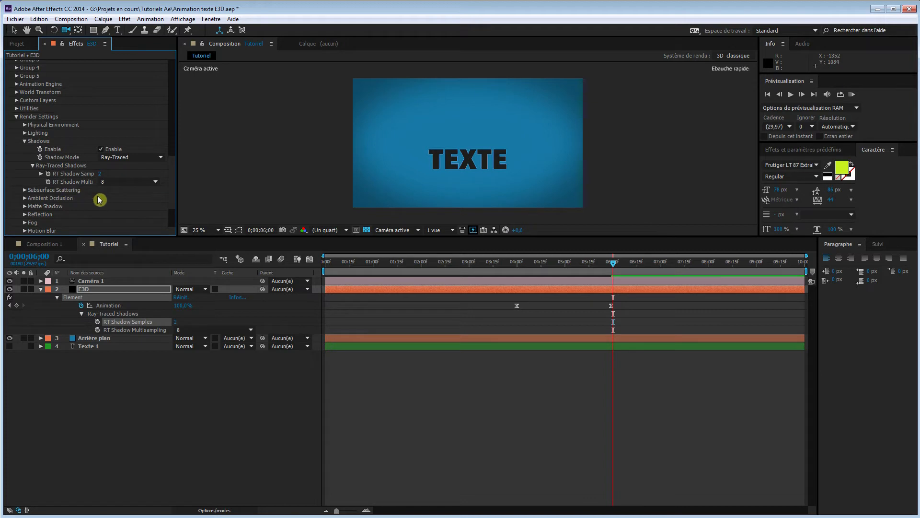
click(25, 141)
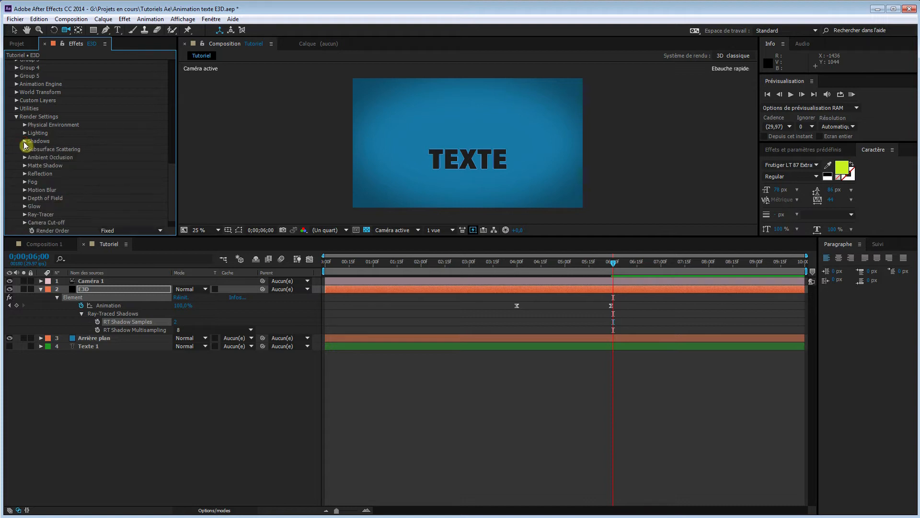
Enable ambient occlusion in SSAO mode with the High quality preset
click(24, 157)
scroll(27, 154, down, 2)
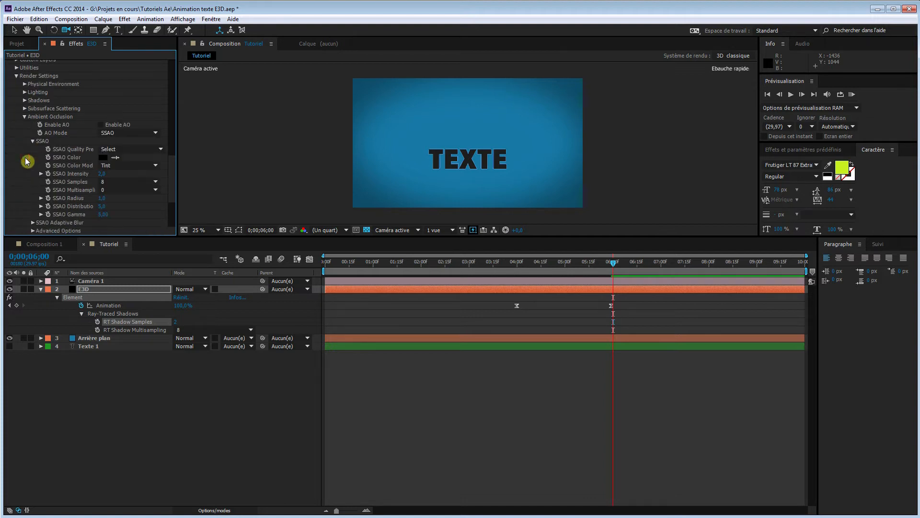
click(131, 149)
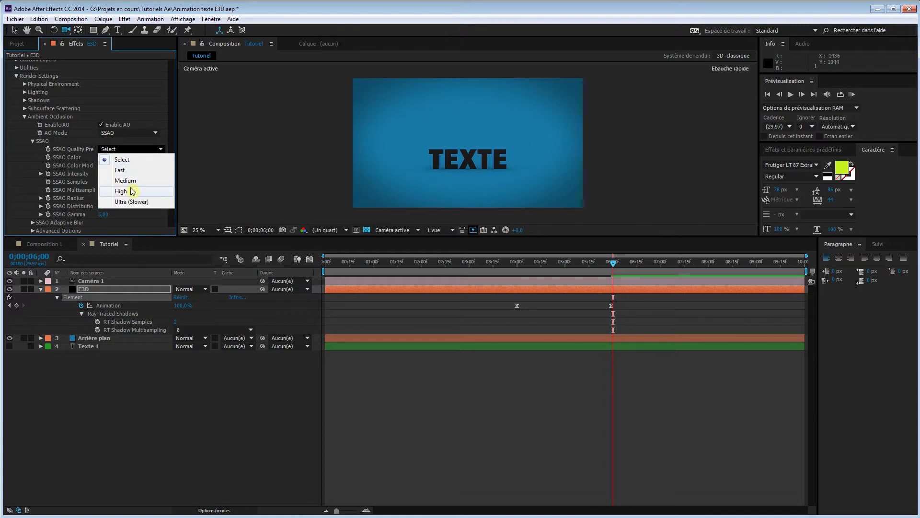
click(130, 192)
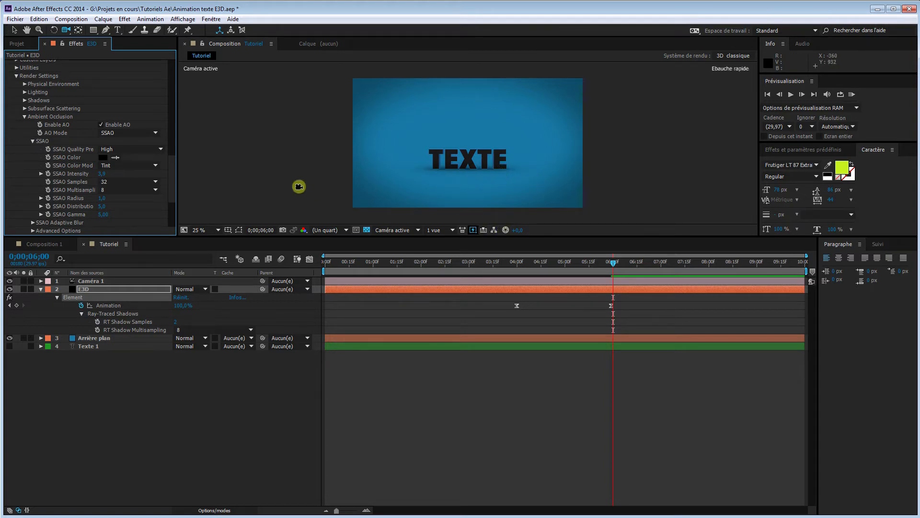
Compare the text's contact shading in a closer view with ambient occlusion off and on
key(period)
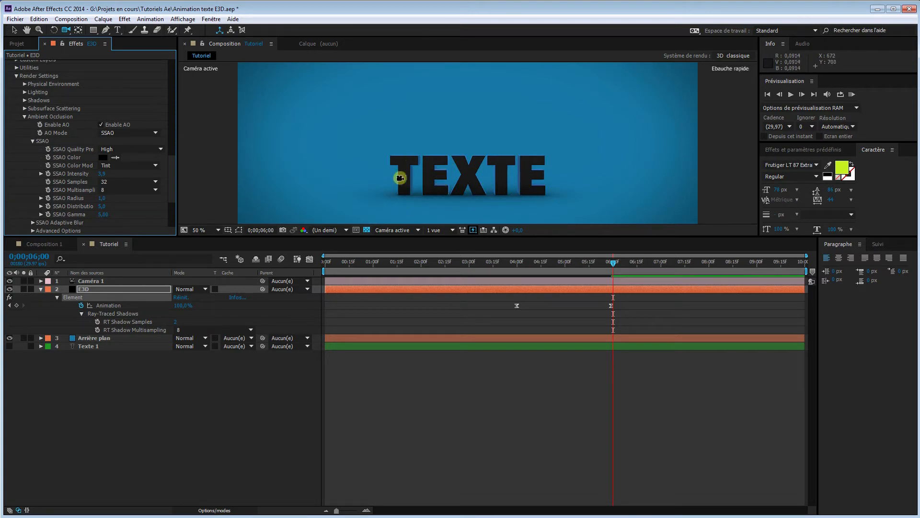
click(100, 126)
click(101, 127)
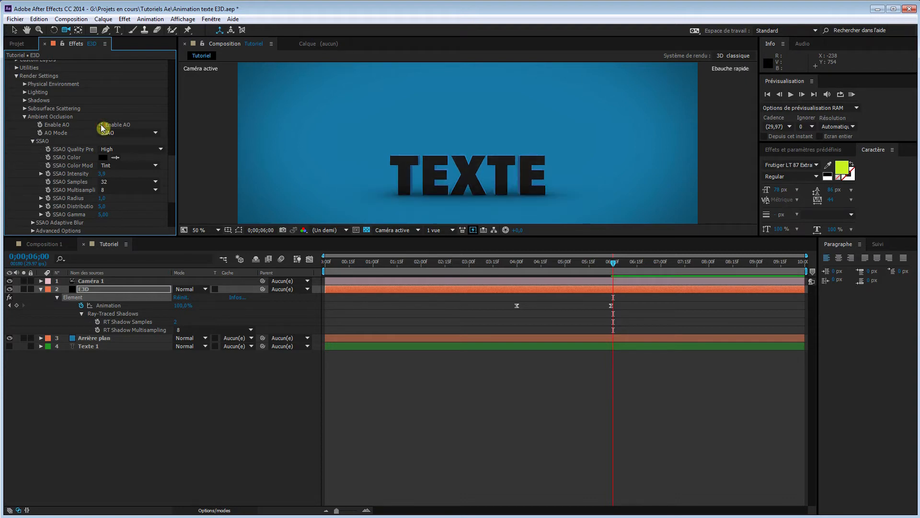
Toggle ambient occlusion off and back on, and collapse Element's Ambient Occlusion and Render Settings groups
click(101, 125)
click(102, 126)
click(25, 117)
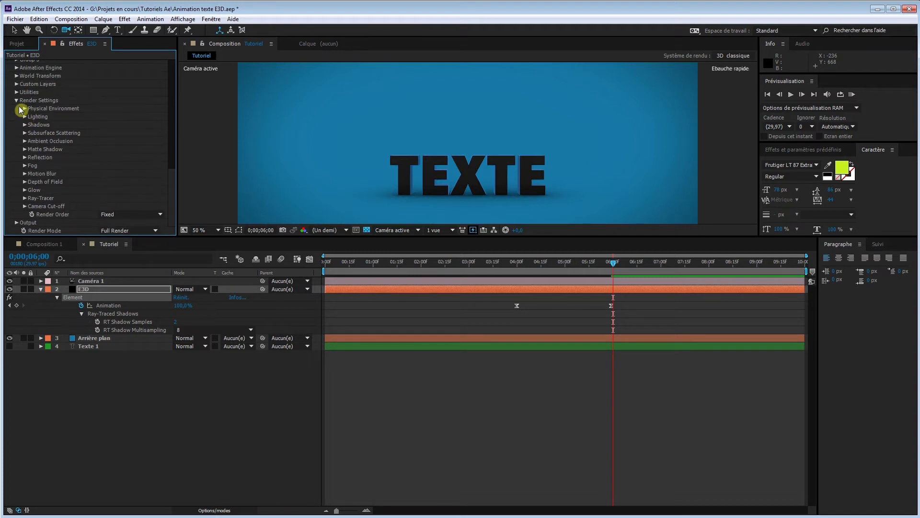
click(17, 101)
At 4 seconds, set keyframes on the camera's point of interest, position, orientation and X, Y and Z rotations
drag(614, 266, 314, 272)
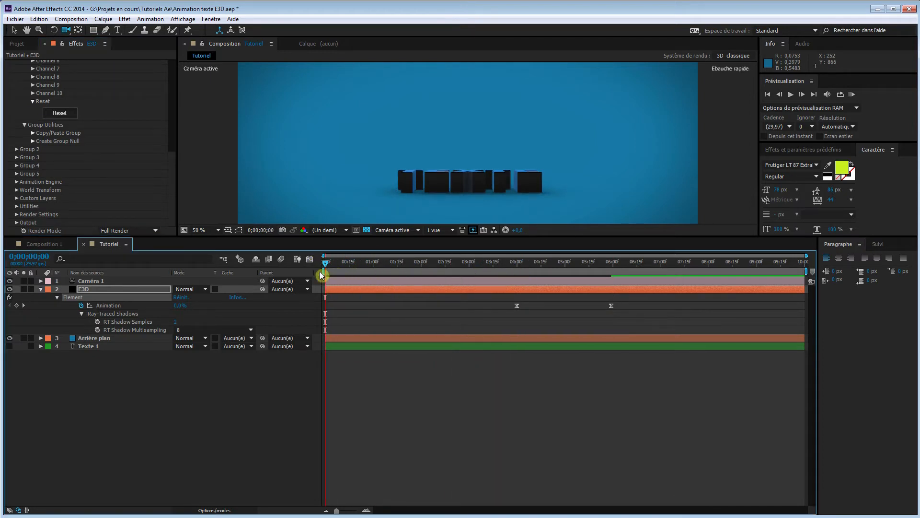
drag(324, 261, 419, 272)
drag(481, 272, 520, 274)
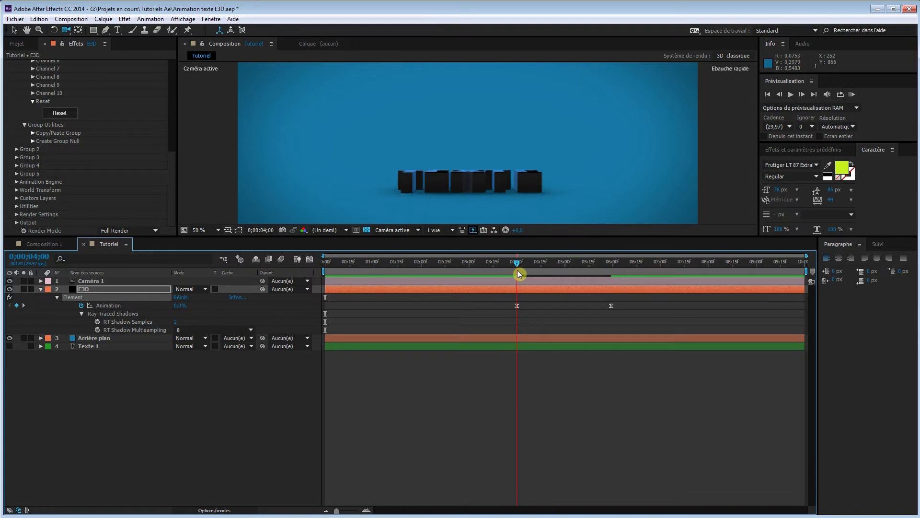
mouse_move(524, 274)
mouse_down()
mouse_move(594, 281)
mouse_move(519, 282)
mouse_up()
click(41, 281)
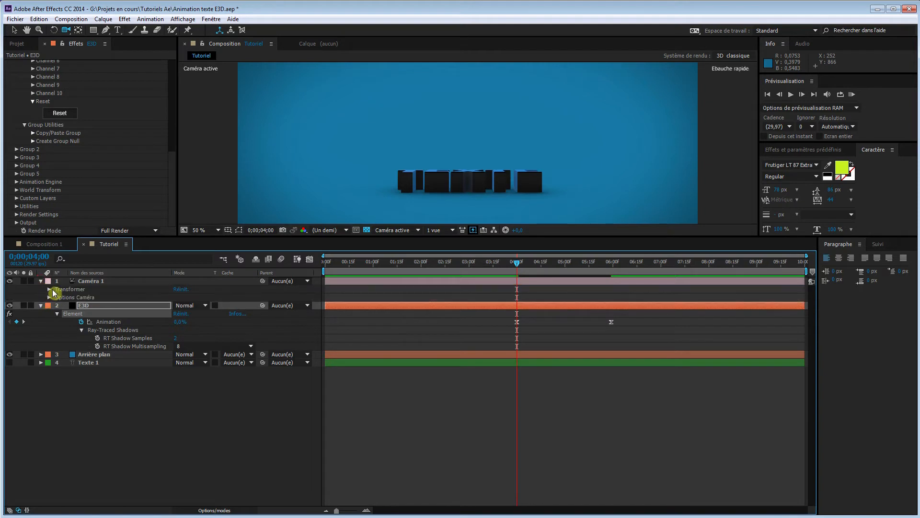
click(50, 289)
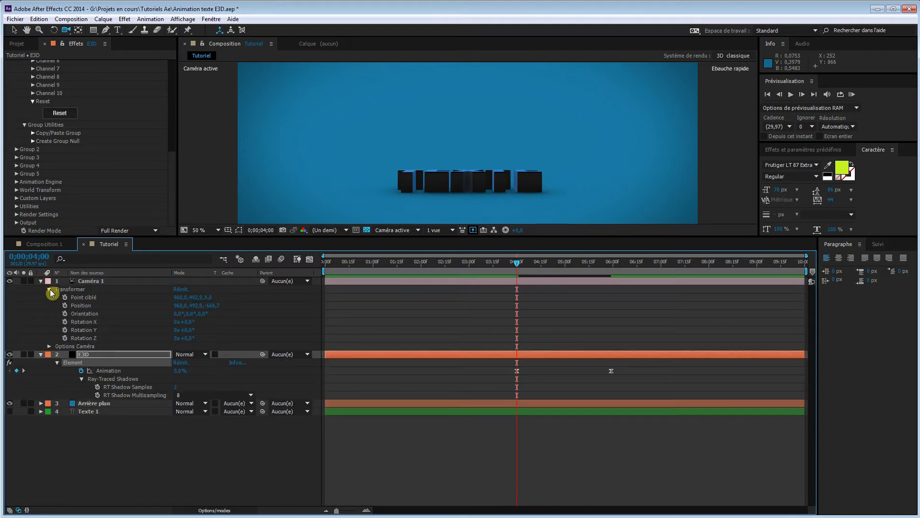
click(64, 297)
click(65, 305)
click(65, 313)
click(64, 322)
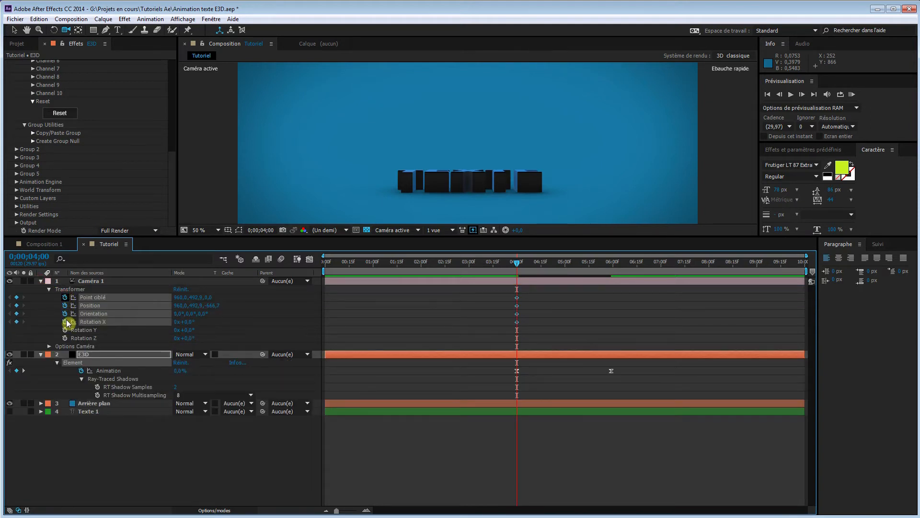
click(64, 330)
click(64, 338)
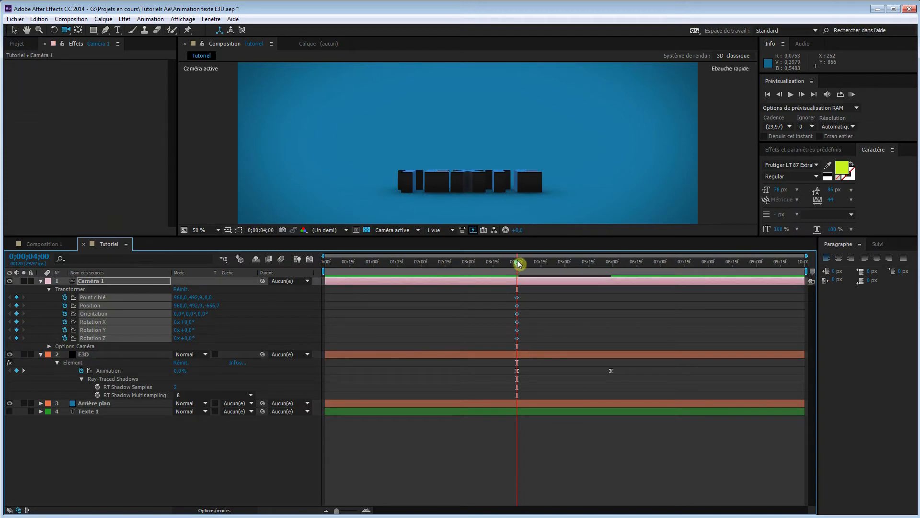
At 0 seconds, orbit, pull back and pan the camera to a high, diagonal view of the small text
drag(519, 264, 320, 269)
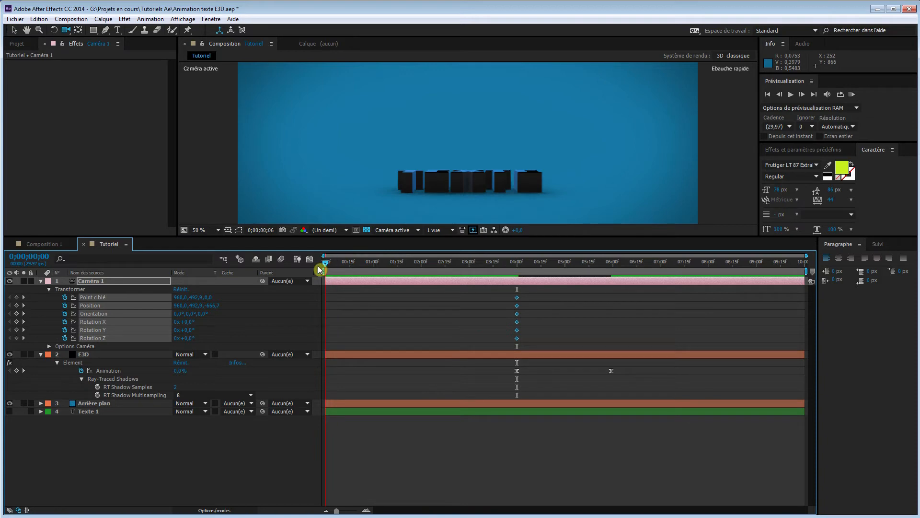
scroll(456, 194, down, 2)
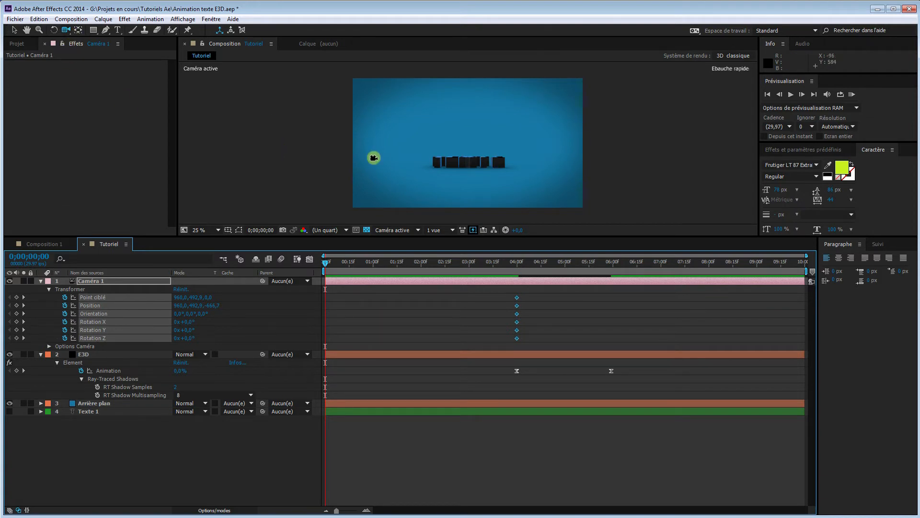
drag(468, 176, 487, 202)
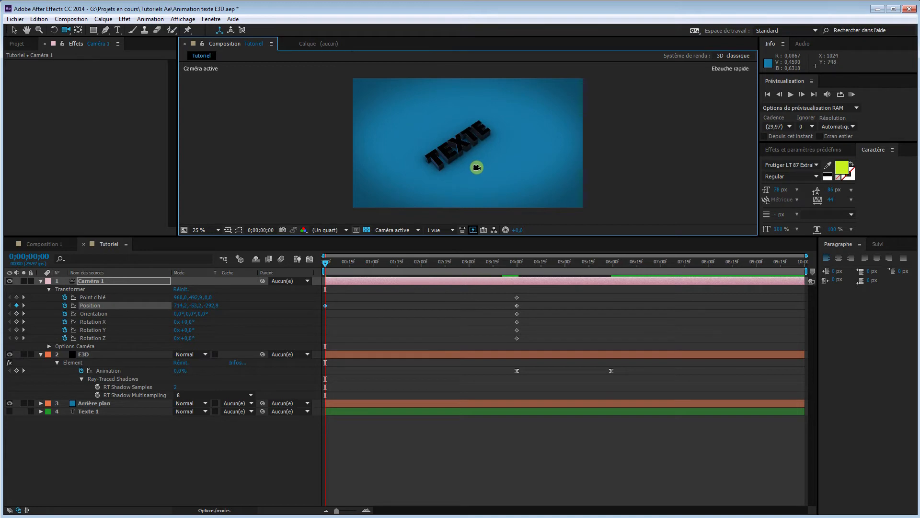
drag(476, 178, 477, 244)
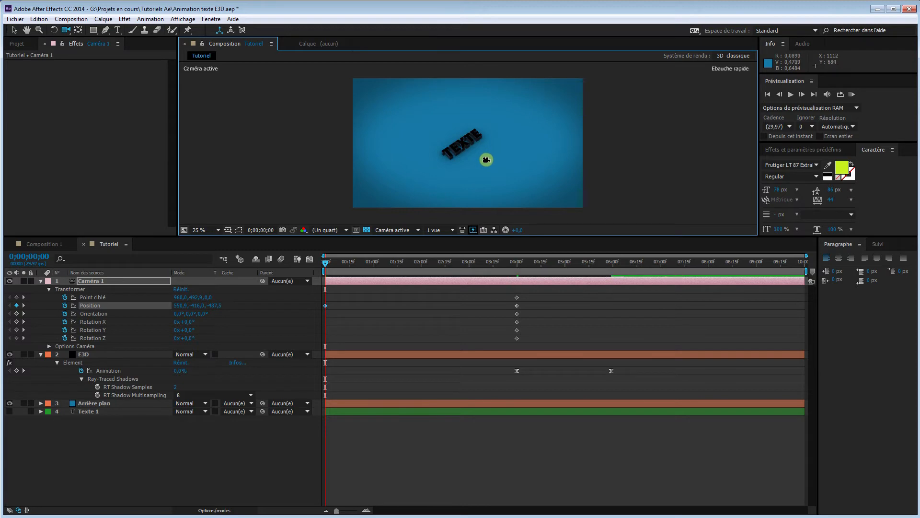
drag(486, 160, 493, 164)
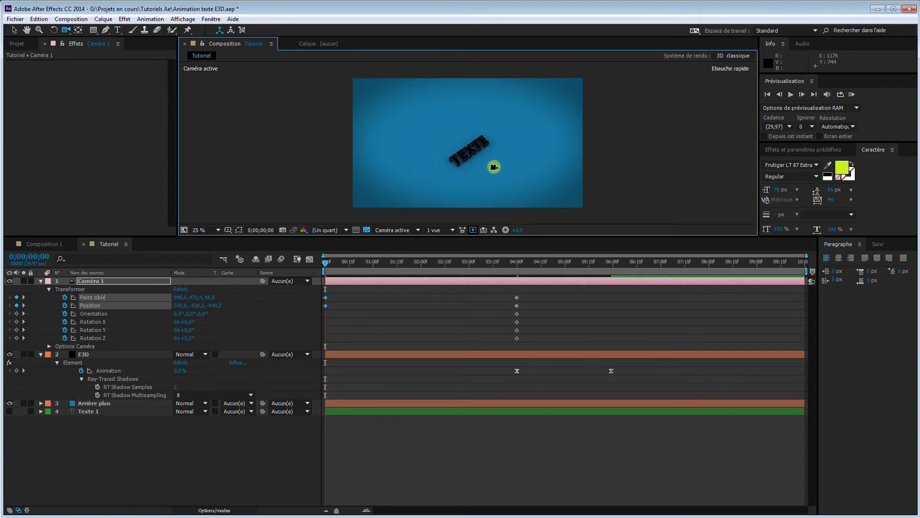
Add camera Orientation and Rotation X, Y and Z keyframes at 0 seconds, and apply Easy Ease to all camera keyframes
click(16, 313)
click(16, 321)
click(16, 329)
click(16, 338)
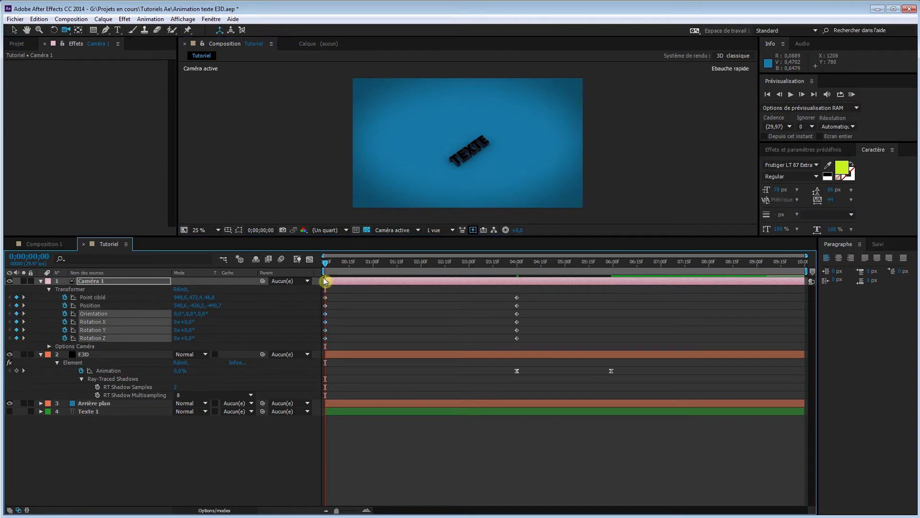
drag(327, 266, 309, 347)
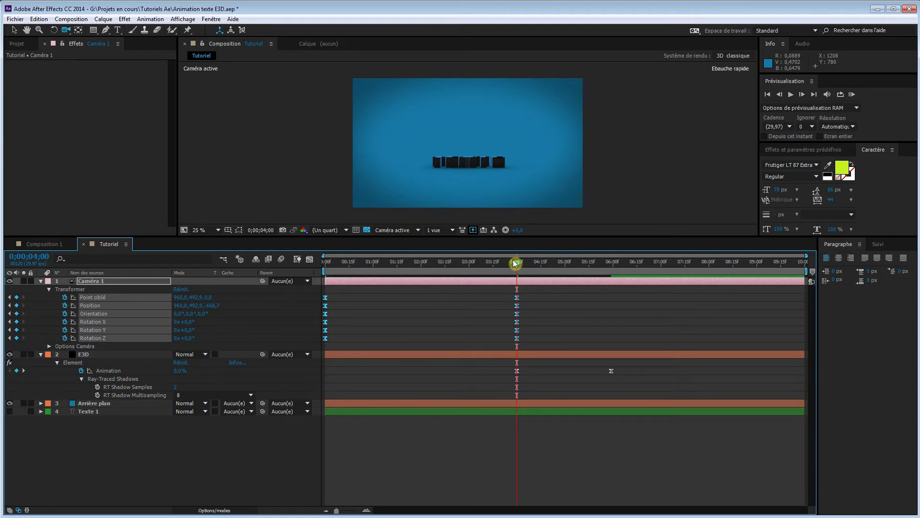
Display the camera's motion path in the Haut view at 4 seconds, and return to the Caméra active view
click(392, 229)
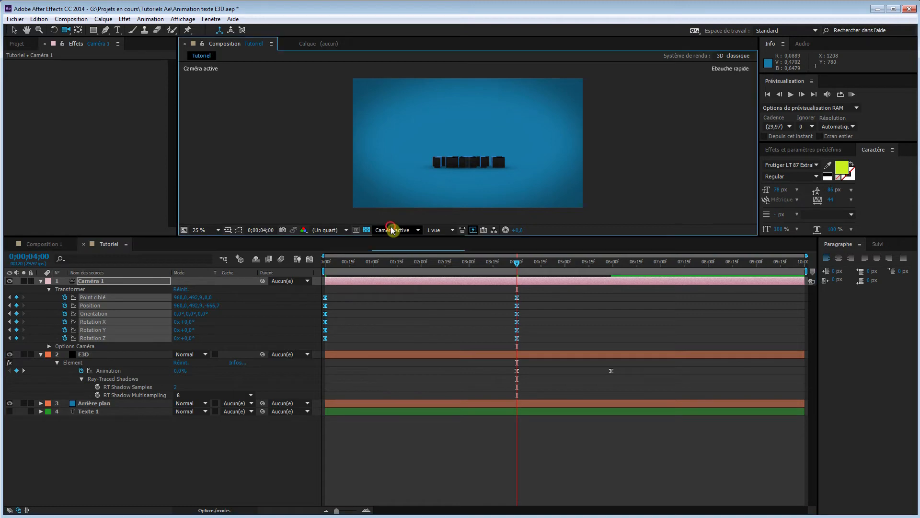
click(403, 290)
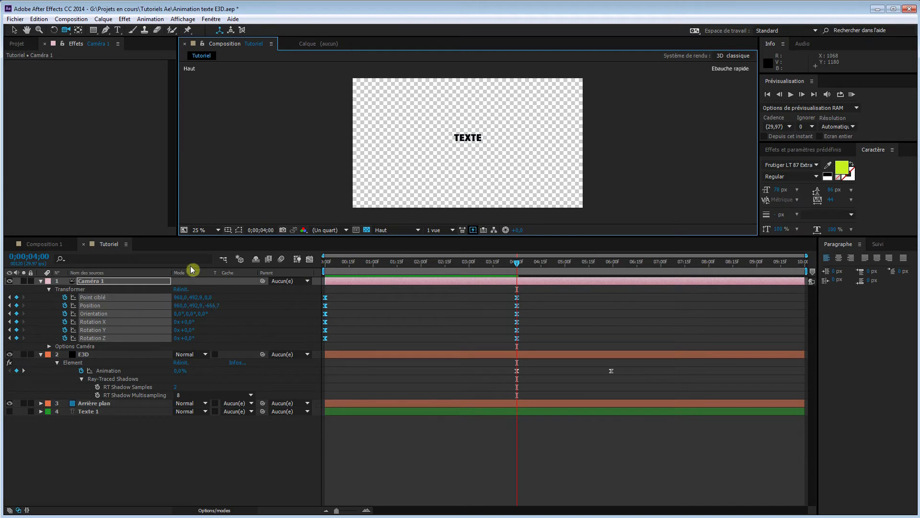
click(239, 230)
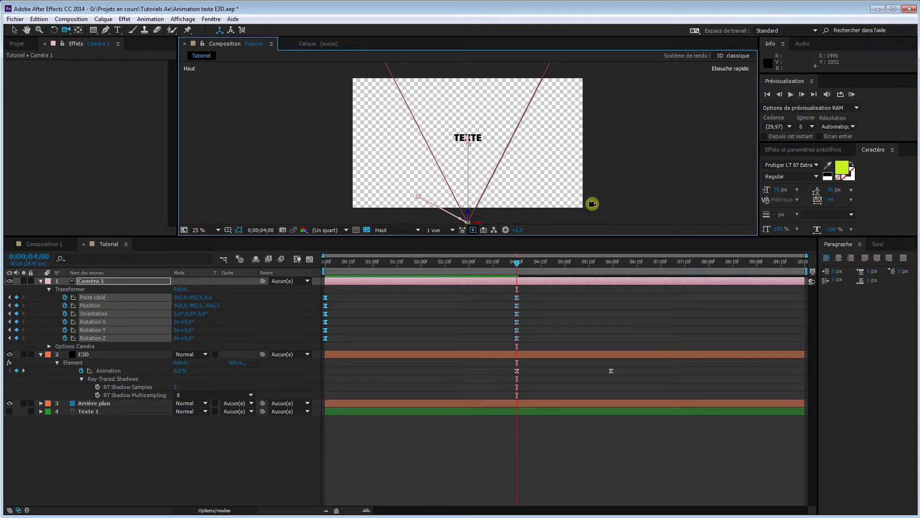
click(391, 230)
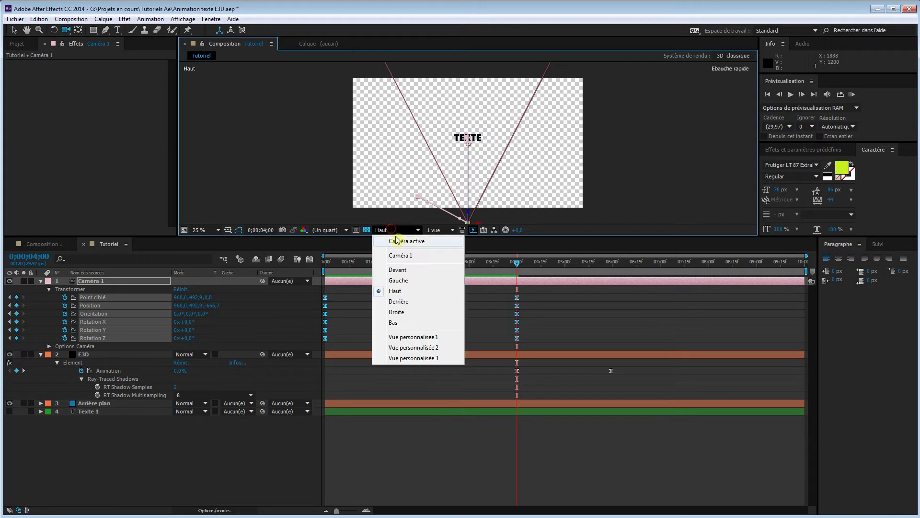
click(398, 242)
At 0 seconds in the Haut view, bend the camera's motion path into a curve and undo the accidental camera move
drag(520, 266, 322, 267)
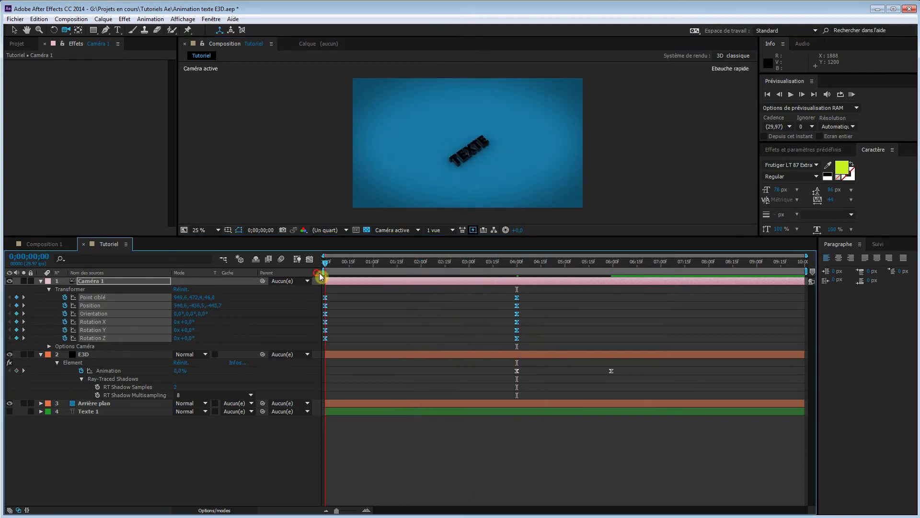
click(410, 233)
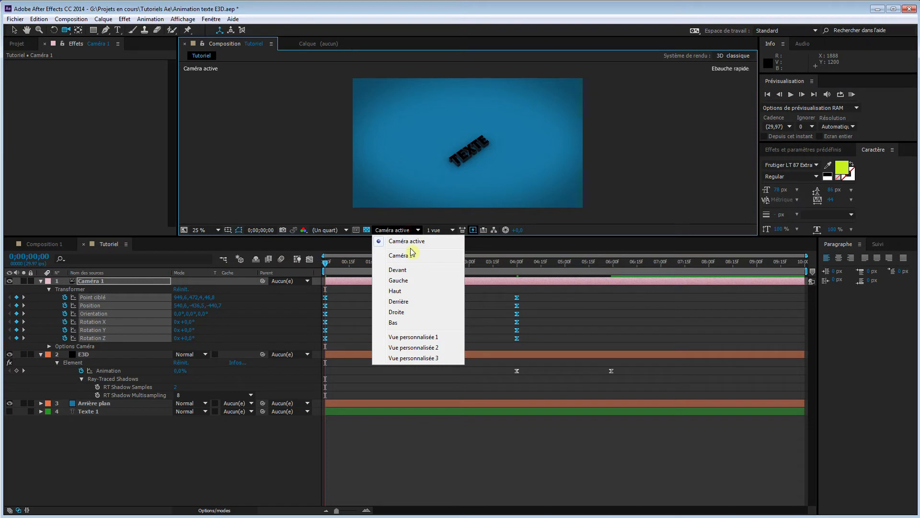
click(397, 291)
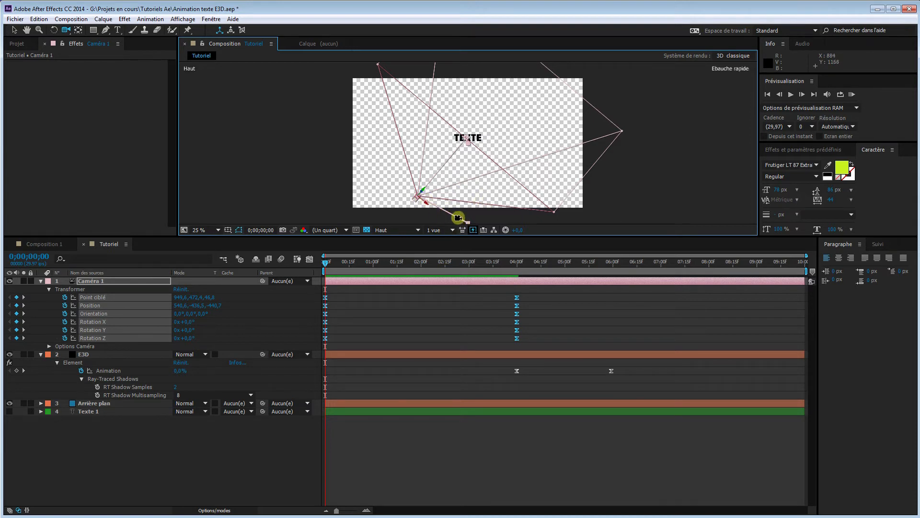
key(v)
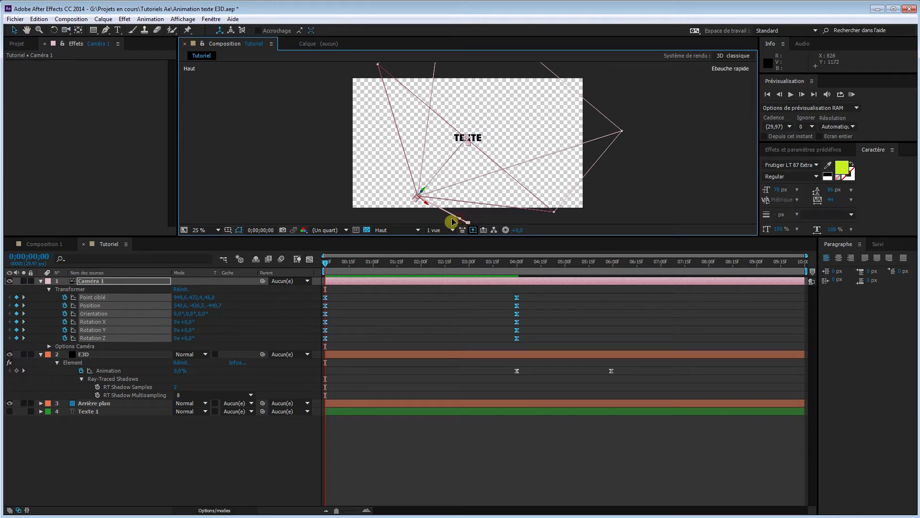
drag(426, 204, 432, 208)
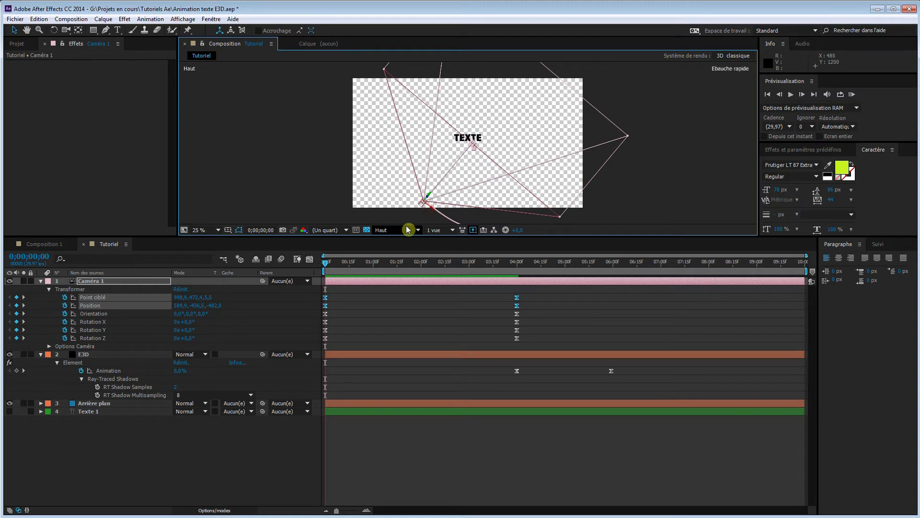
key(ctrl+z)
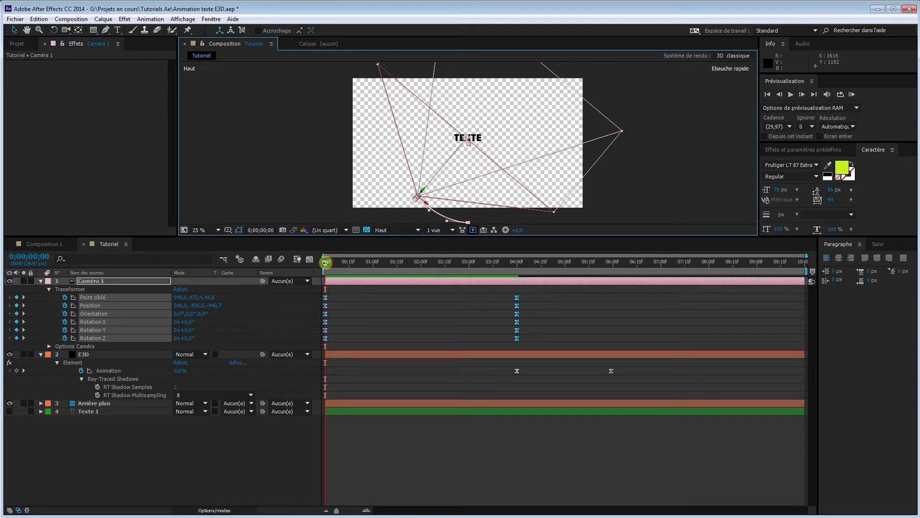
Scrub through the start of the curved camera move, and return to the Caméra active view at 0 seconds
drag(329, 265, 360, 263)
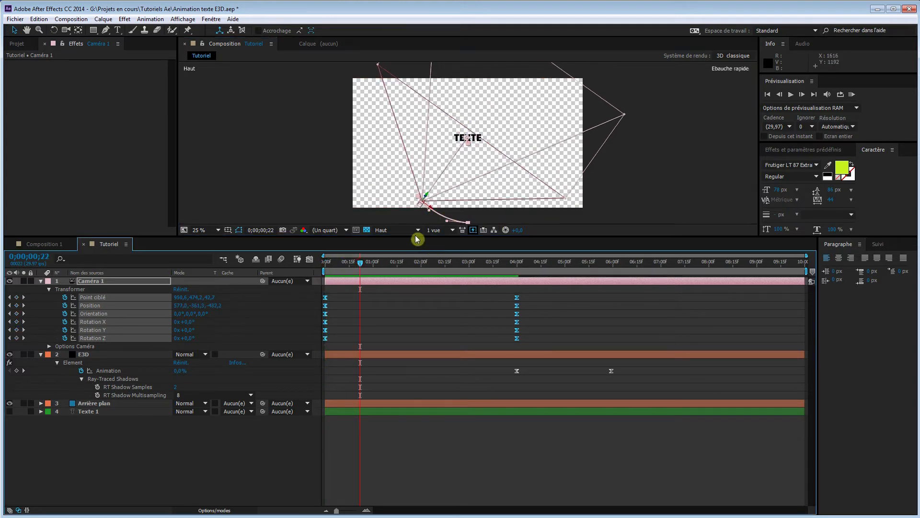
click(388, 234)
click(398, 238)
drag(361, 266, 318, 273)
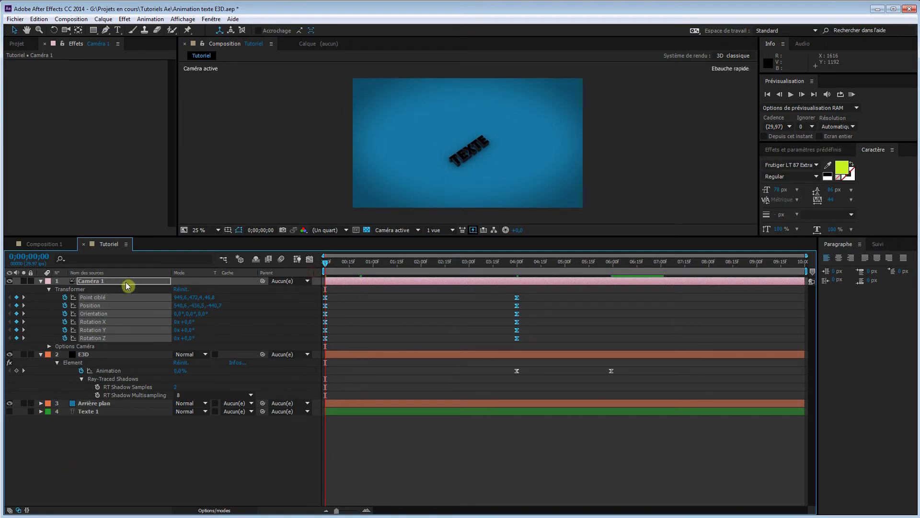
On the E3D layer, set a keyframe at 4 seconds for Z Scatter Multi in Group 1's Multi-Object settings
click(119, 357)
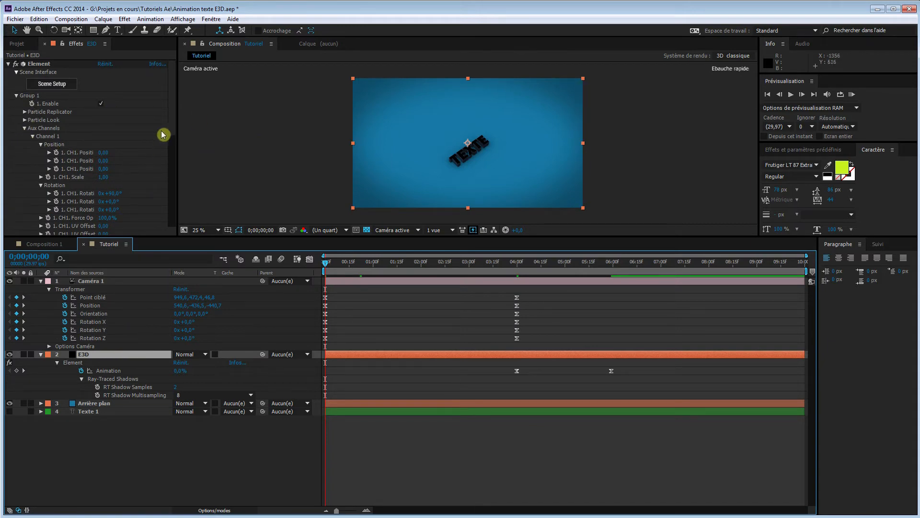
drag(174, 118, 173, 147)
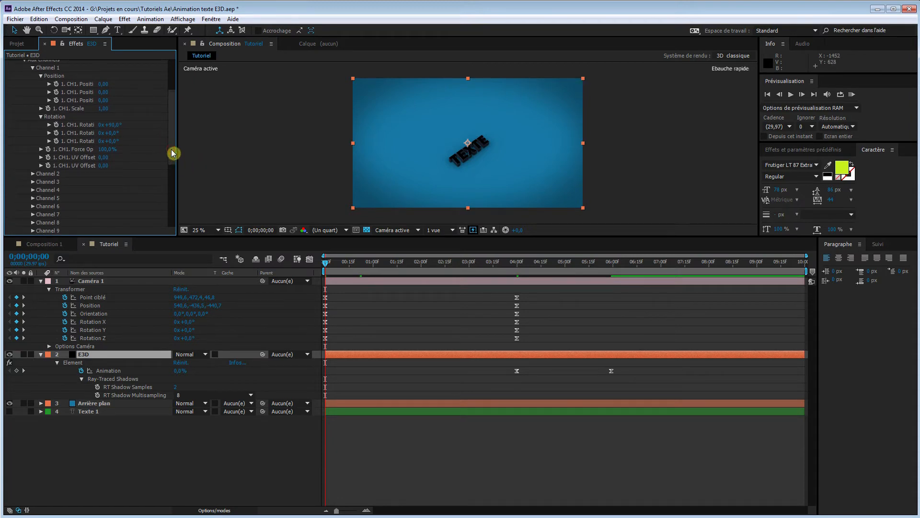
drag(172, 153, 176, 140)
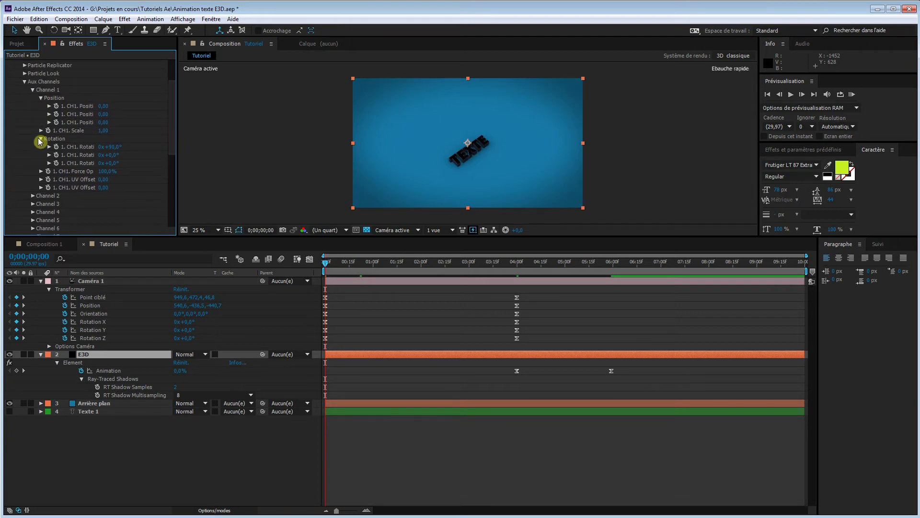
click(32, 90)
click(25, 81)
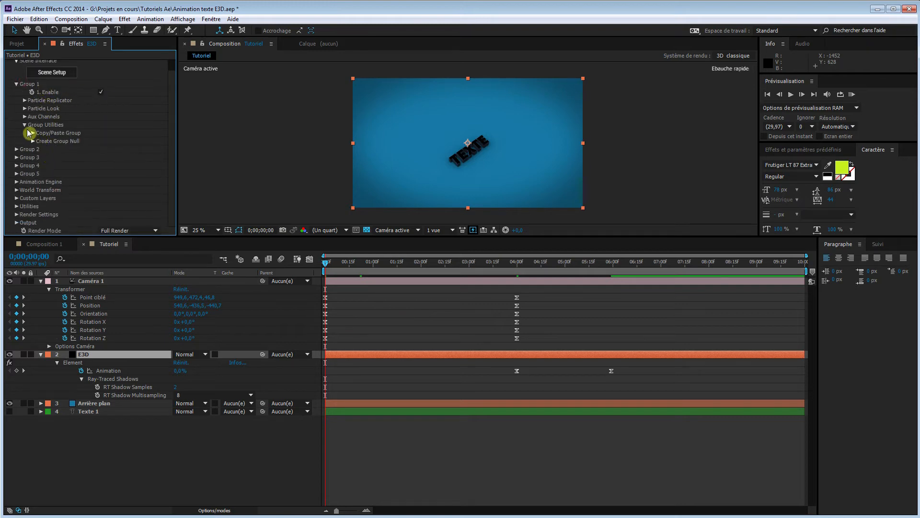
click(24, 108)
scroll(113, 168, down, 1)
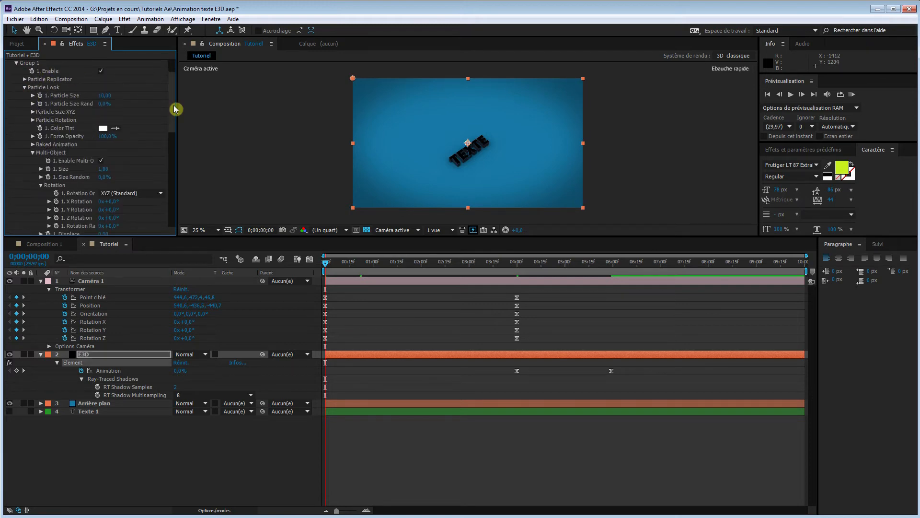
drag(172, 106, 177, 148)
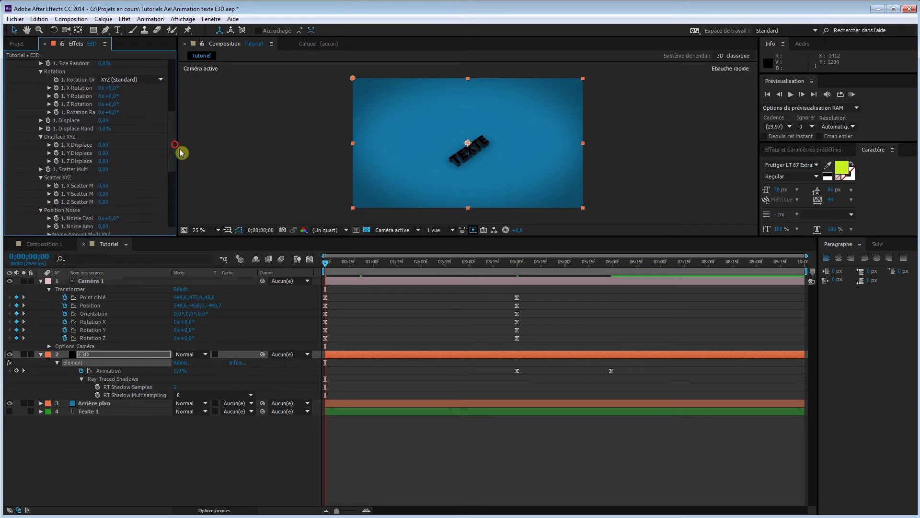
drag(325, 266, 518, 268)
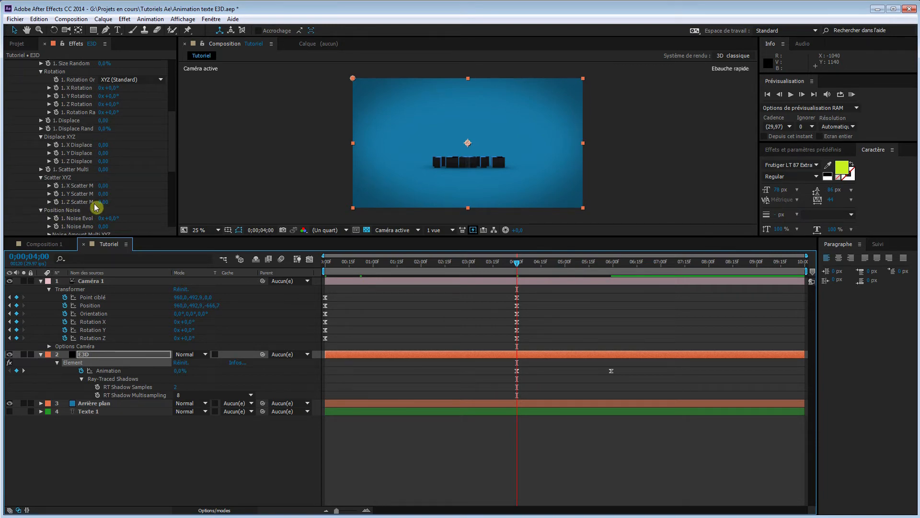
drag(176, 173, 206, 179)
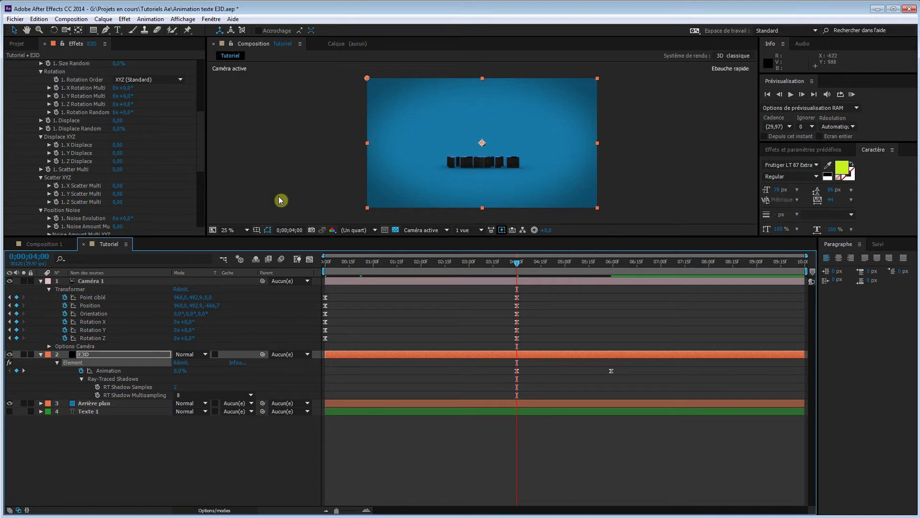
click(56, 203)
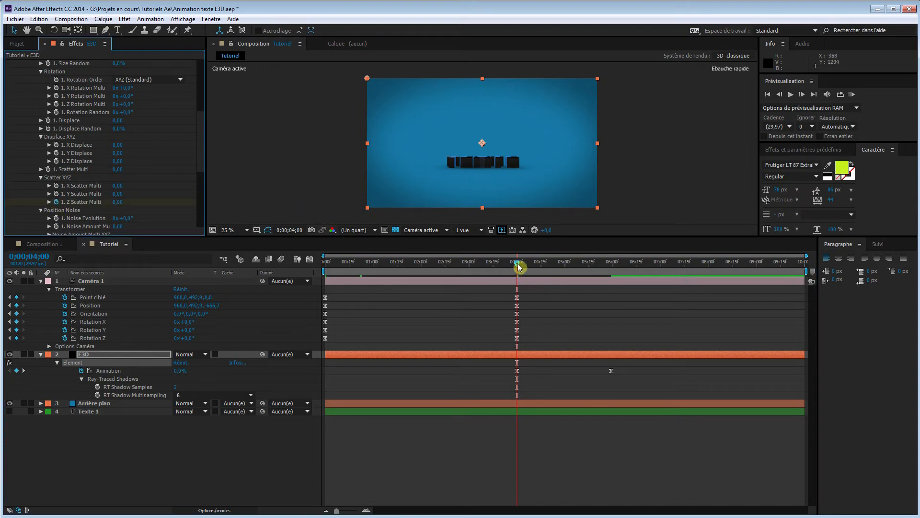
At 0 seconds, set Group 1's Z Scatter Multi to -50 and scrub through the letters' scatter animation
drag(519, 266, 307, 260)
click(116, 203)
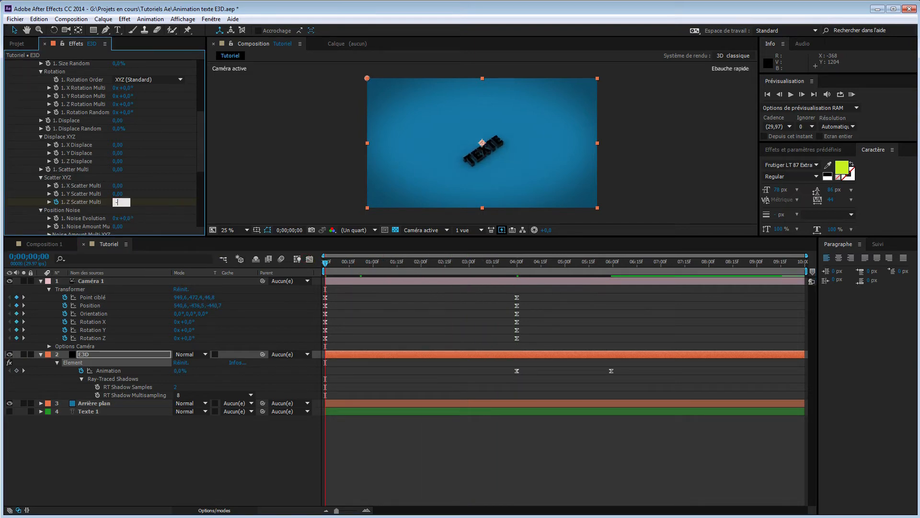
text(-50)
key(Return)
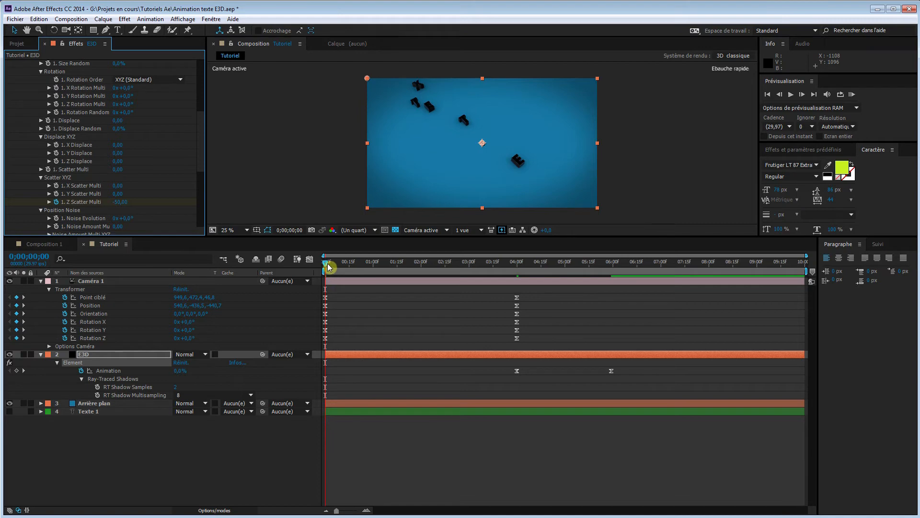
drag(326, 262, 589, 293)
drag(520, 288, 329, 273)
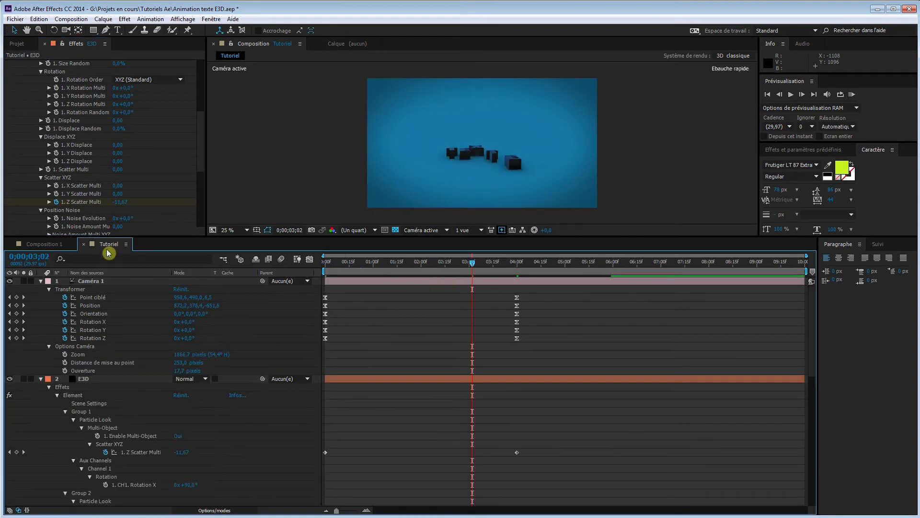
Show only the animated properties in the timeline and apply Easy Ease to both Z Scatter Multi keyframes
key(u)
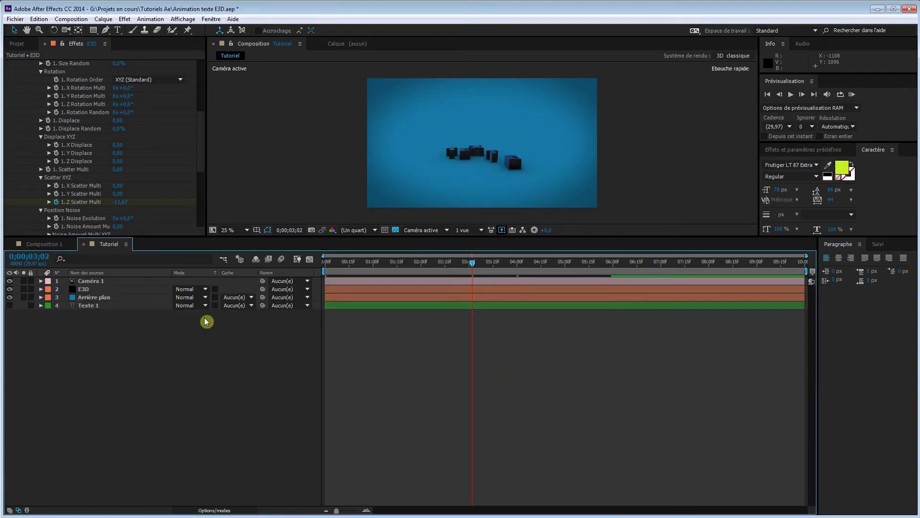
key(u)
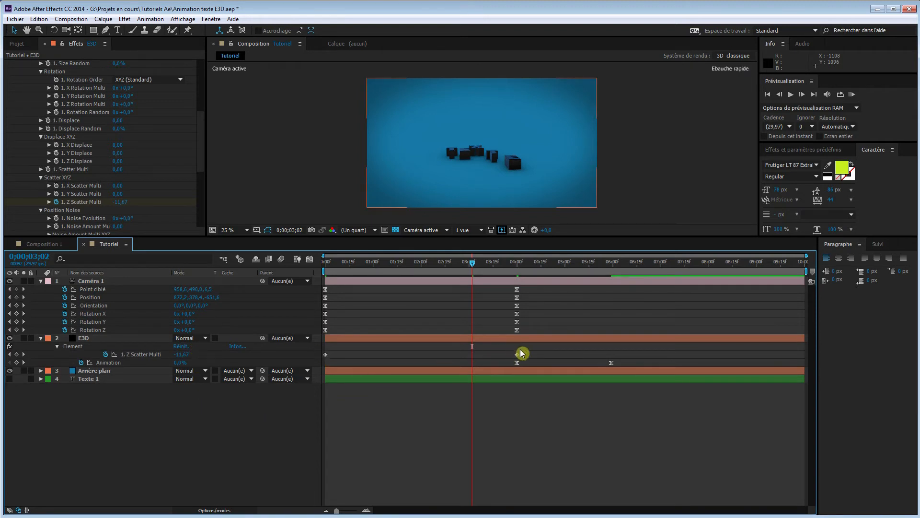
drag(319, 345, 531, 360)
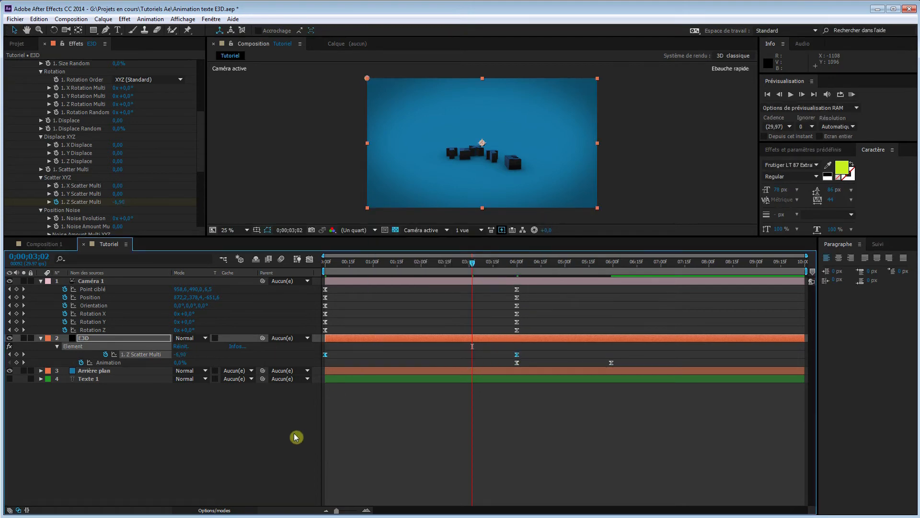
key(F9)
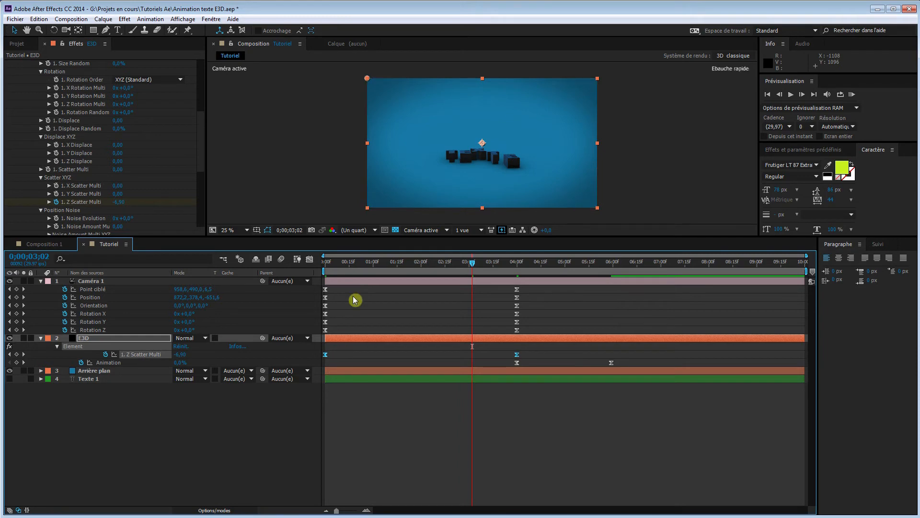
Reshape the Z Scatter Multi speed curve with a peak near the start and a long slowdown into the 4-second keyframe
click(311, 261)
drag(527, 482, 303, 451)
drag(485, 475, 421, 475)
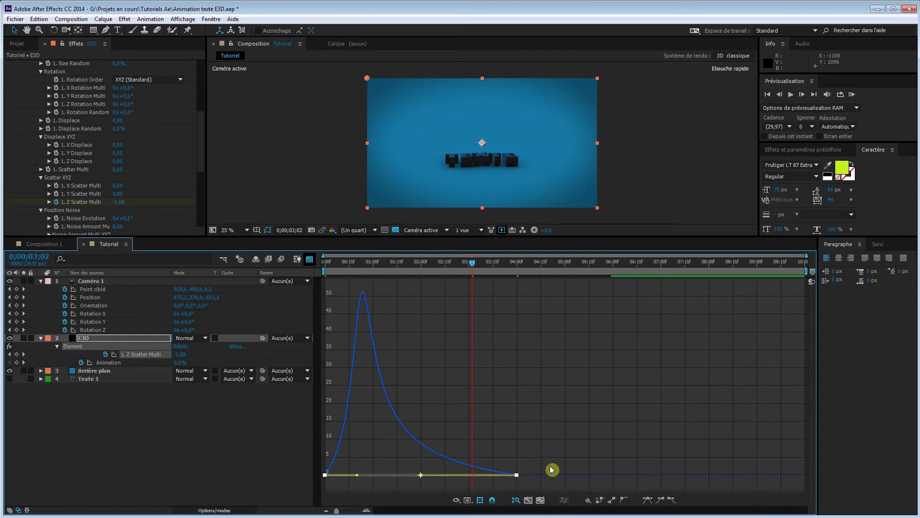
click(310, 261)
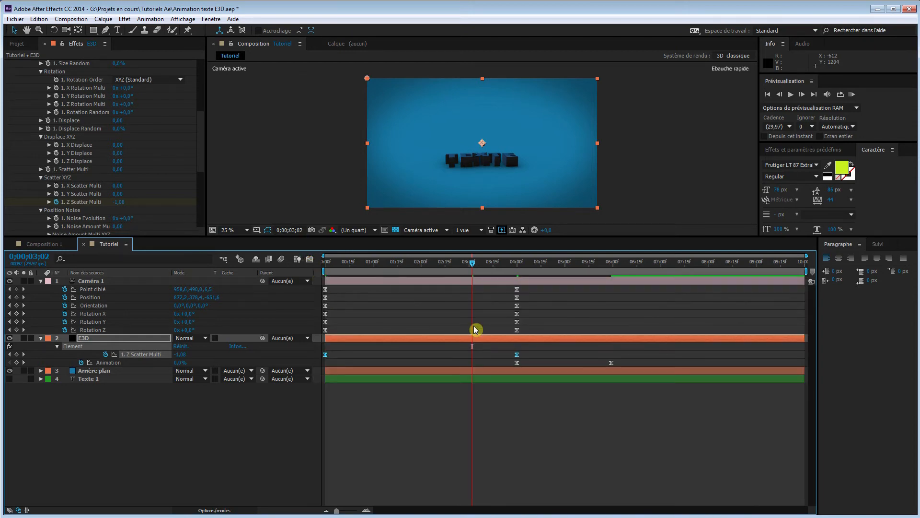
Preview the complete animation from 0 seconds, and scrub from the start to around 6 seconds
drag(472, 266, 316, 261)
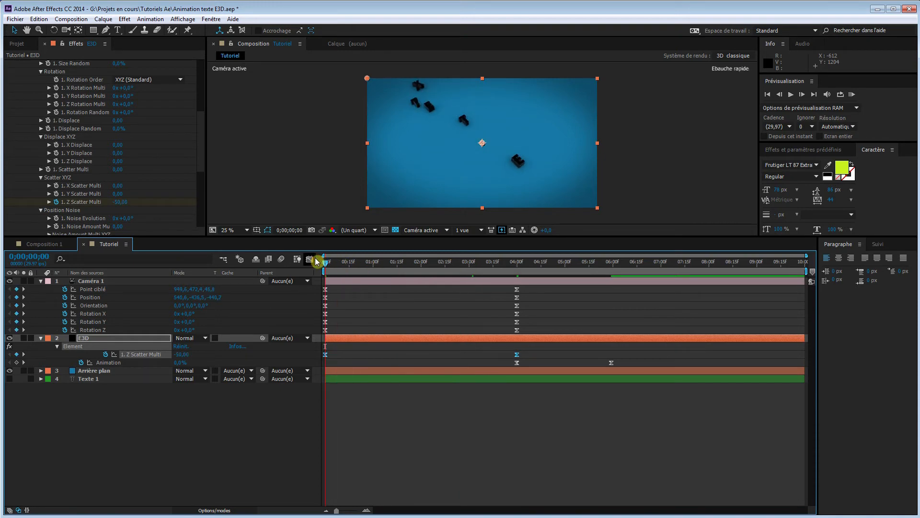
key(KP_0)
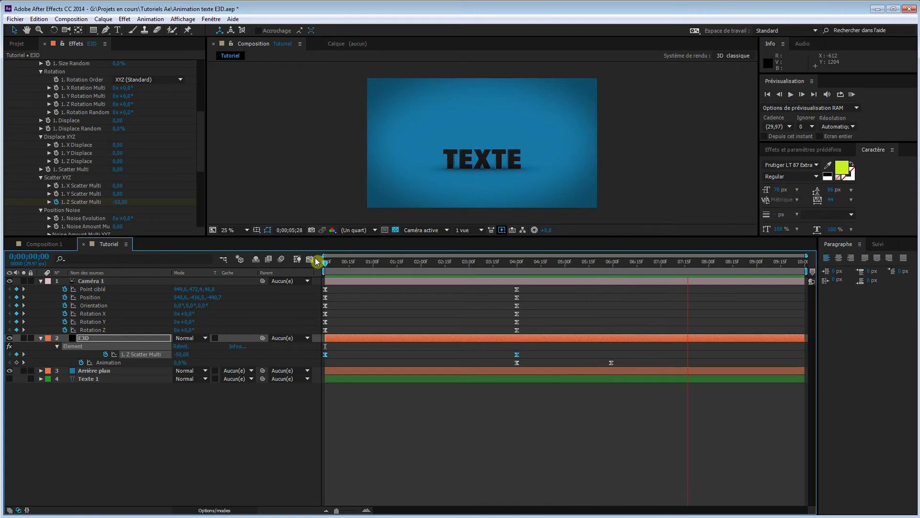
key(space)
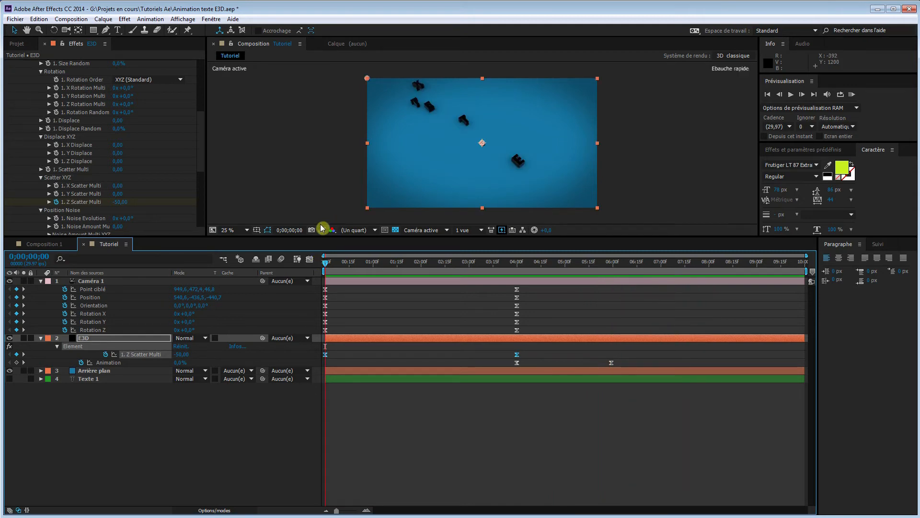
drag(325, 263, 600, 279)
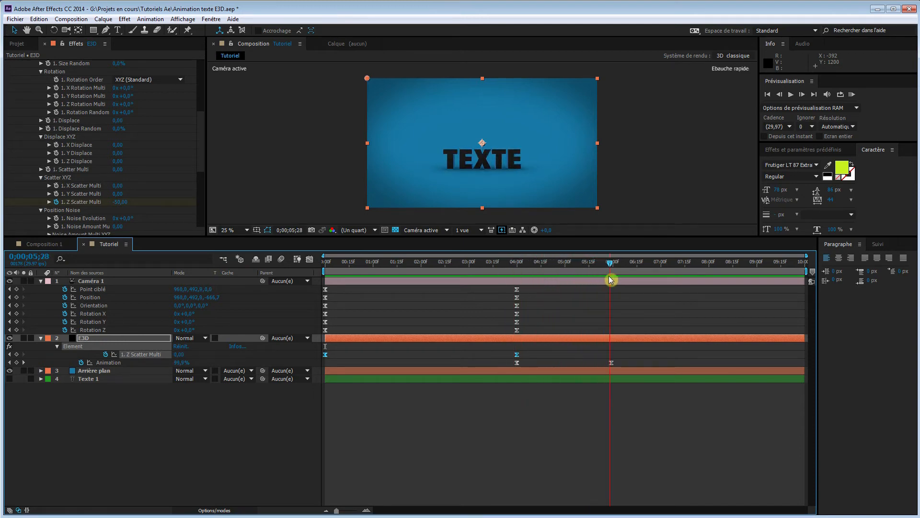
mouse_move(618, 280)
mouse_down()
mouse_move(369, 244)
mouse_move(321, 251)
mouse_move(600, 278)
mouse_up()
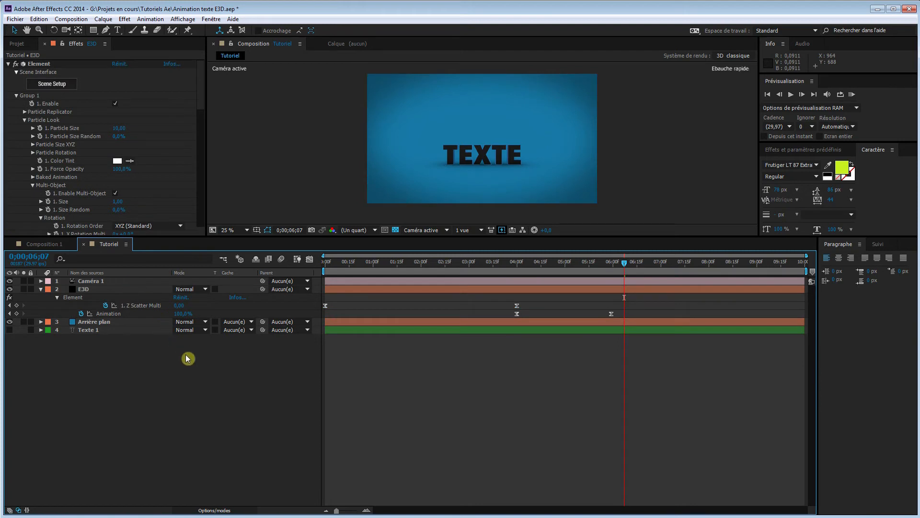
Create a Ponctuelle light with Projeter une ombre enabled
right_click(201, 368)
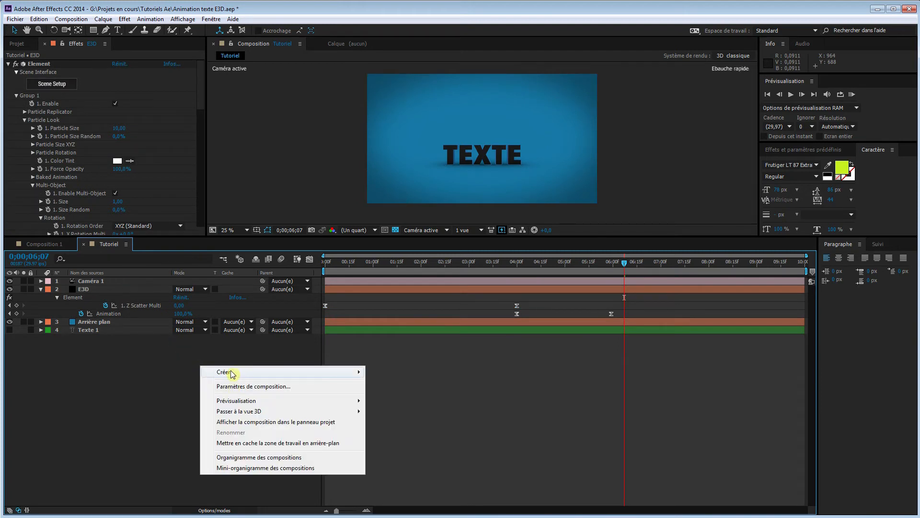
mouse_move(210, 372)
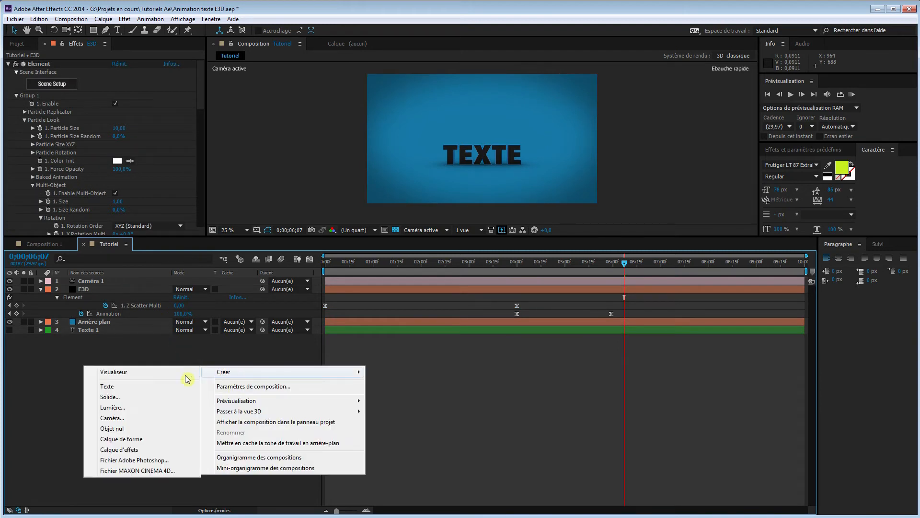
click(134, 410)
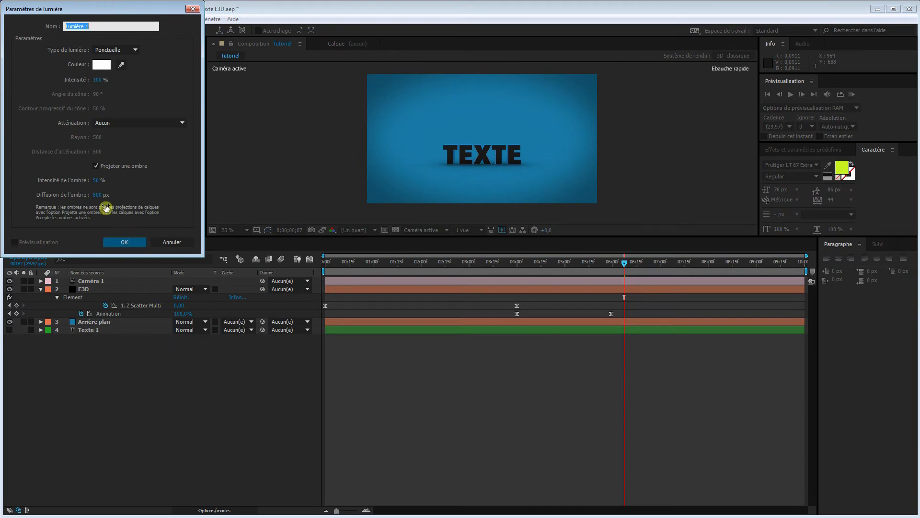
click(127, 243)
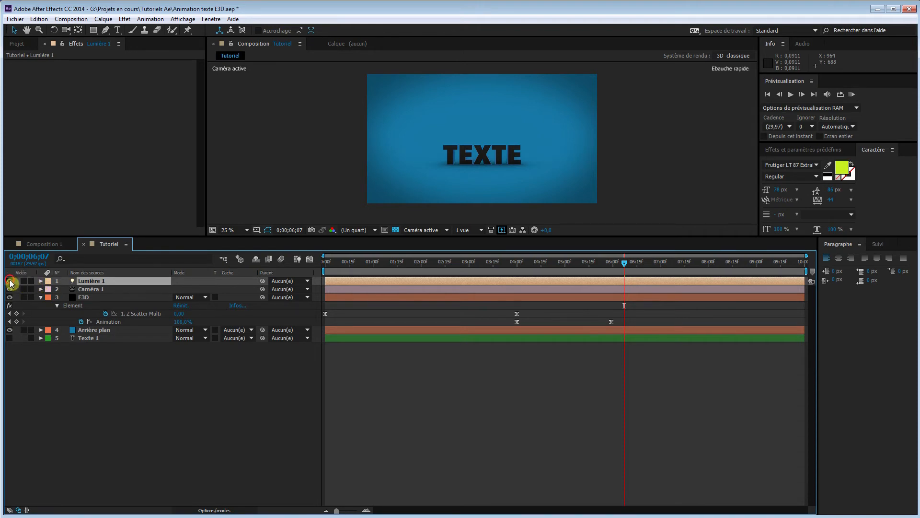
Set the new light's position to 960, 540, 0 at the centre of the text
click(40, 281)
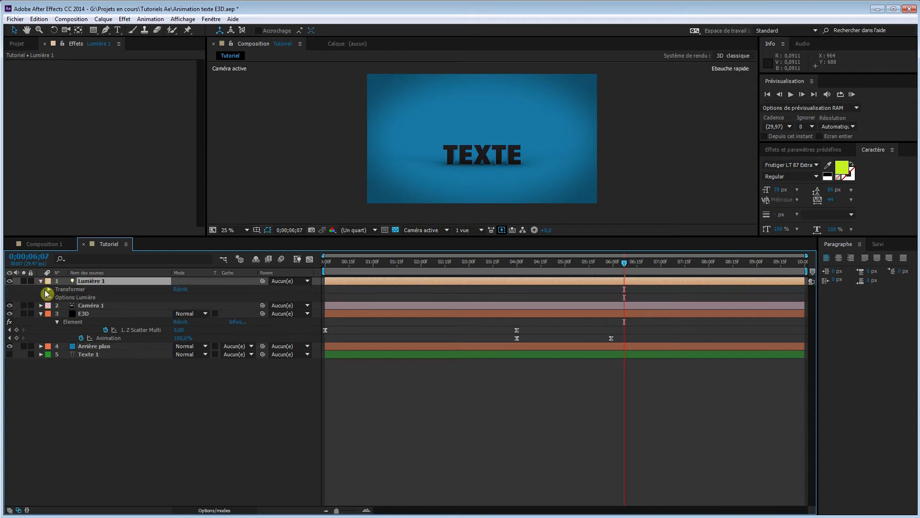
click(49, 290)
click(184, 302)
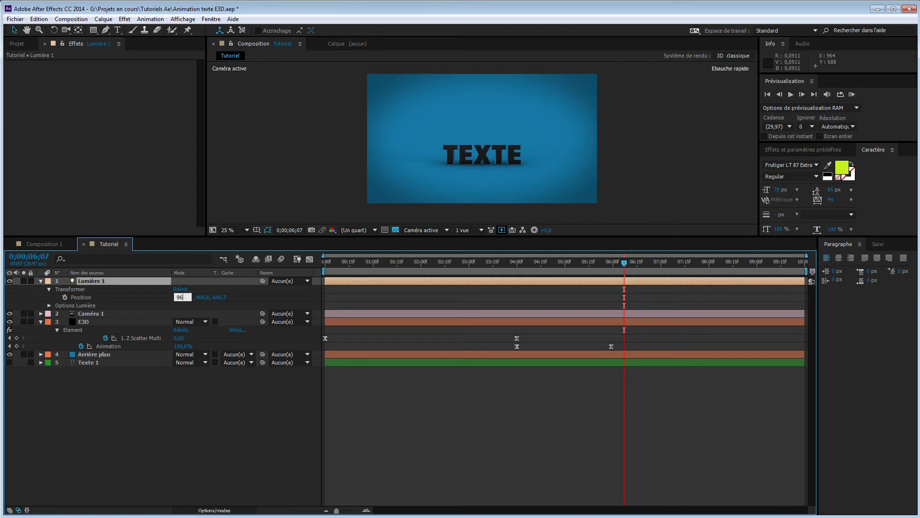
key(Tab)
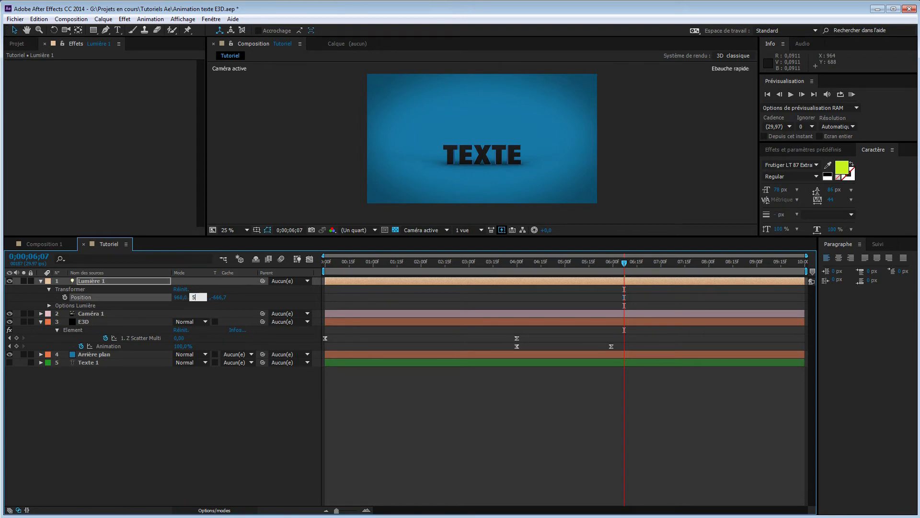
key(Tab)
key(Return)
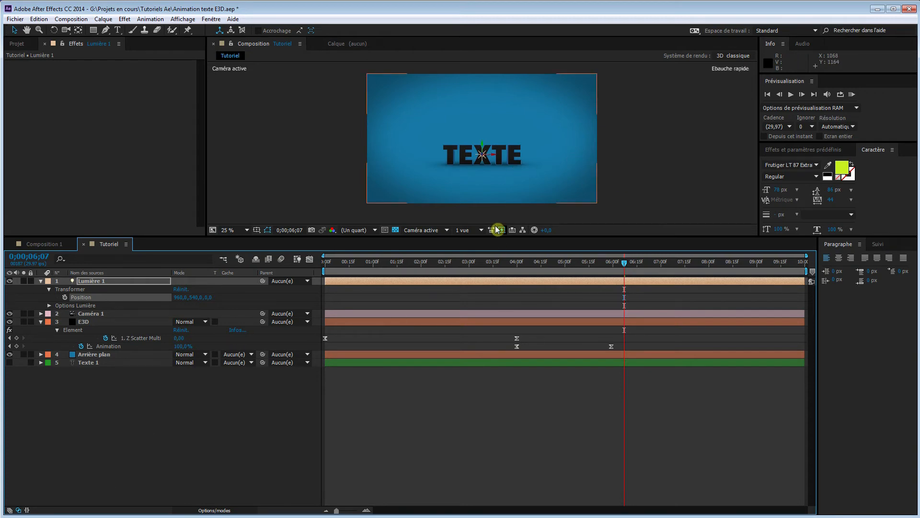
Using Vue personnalisée 1, move the light behind the text to about 960, 568, 577,6, and return to Caméra active
click(427, 231)
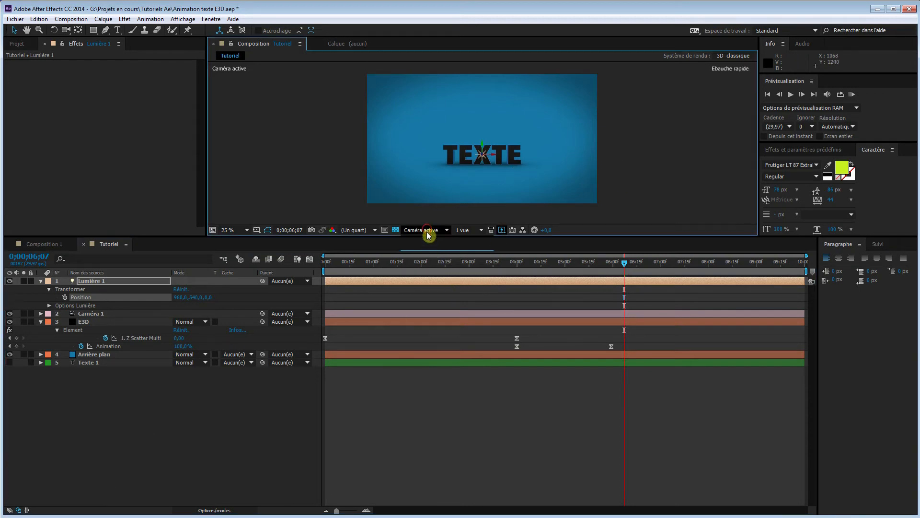
click(441, 337)
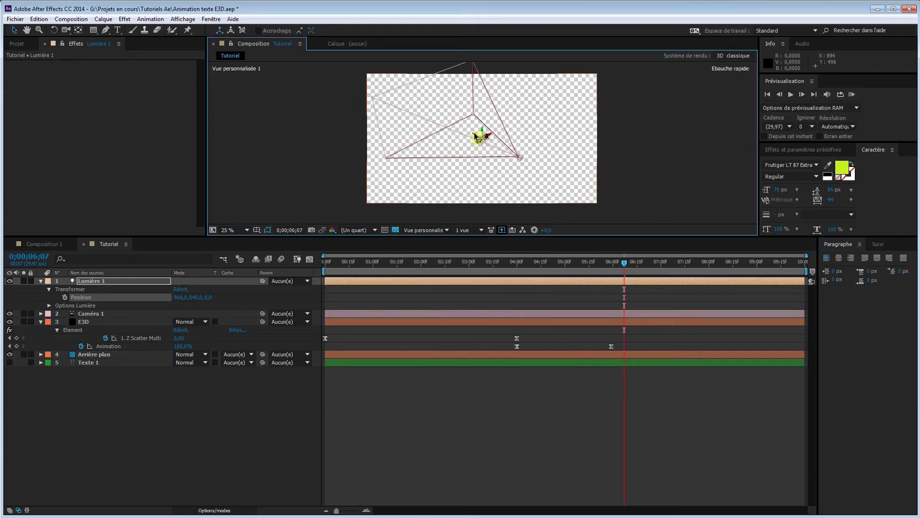
drag(457, 124, 413, 100)
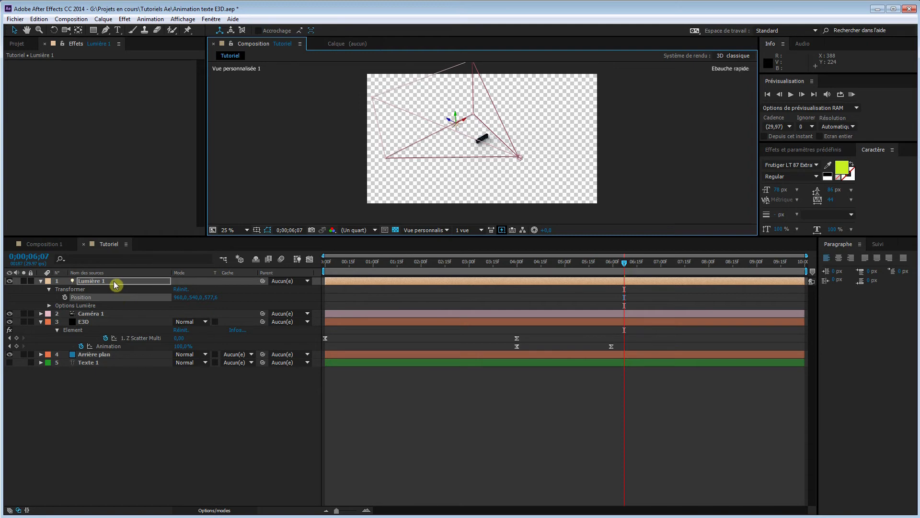
click(426, 230)
click(430, 238)
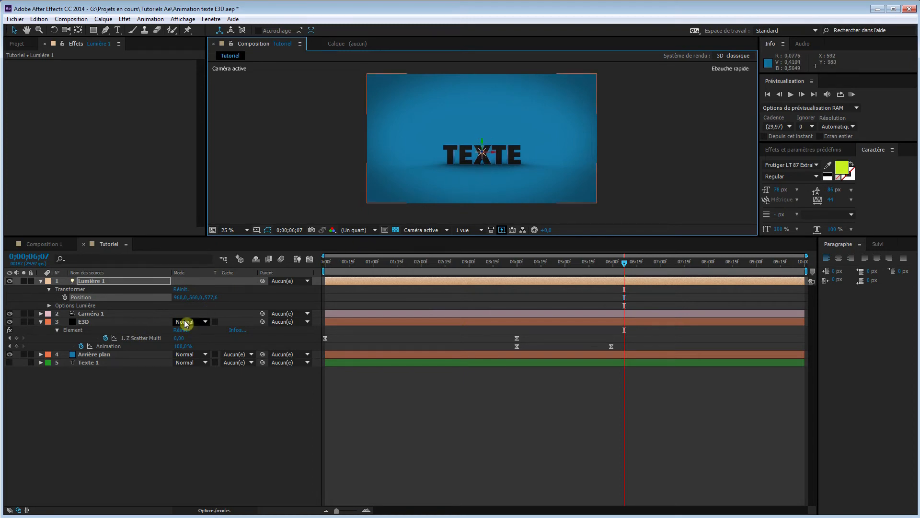
Set the light's Intensité to 300% in its light options
click(49, 305)
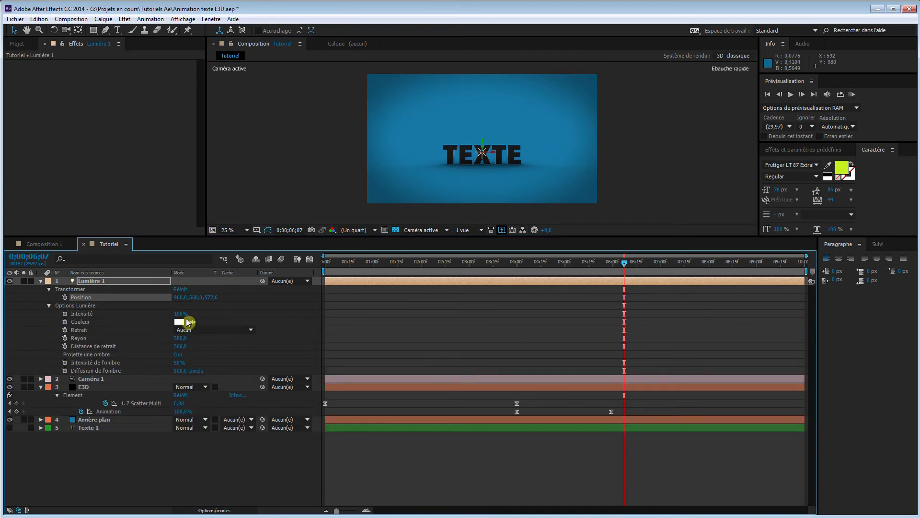
click(180, 313)
click(218, 315)
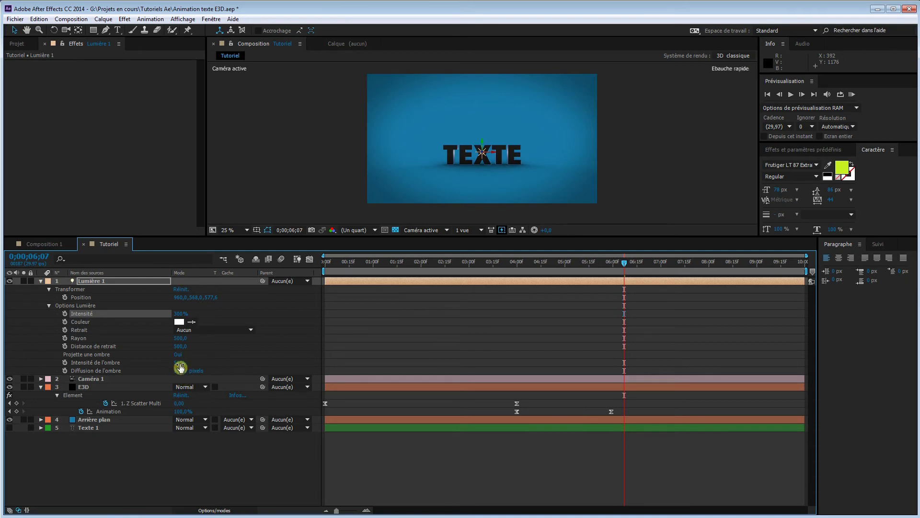
Set the light's Intensité de l'ombre to 40% and its Diffusion de l'ombre to 30 pixels
click(178, 364)
key(Tab)
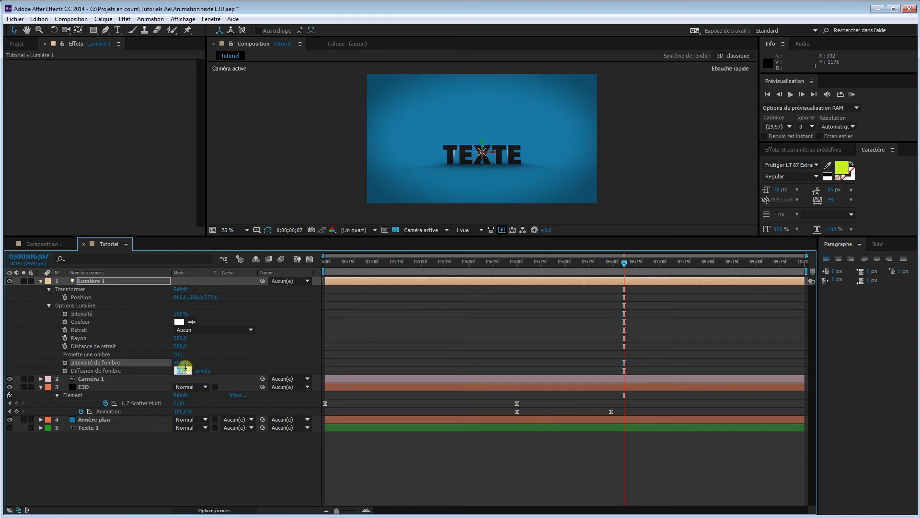
click(231, 373)
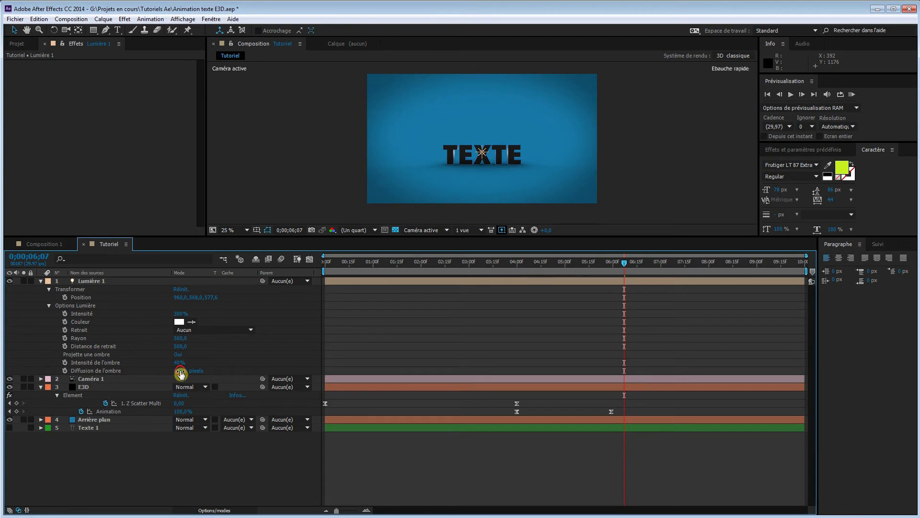
click(181, 371)
click(252, 370)
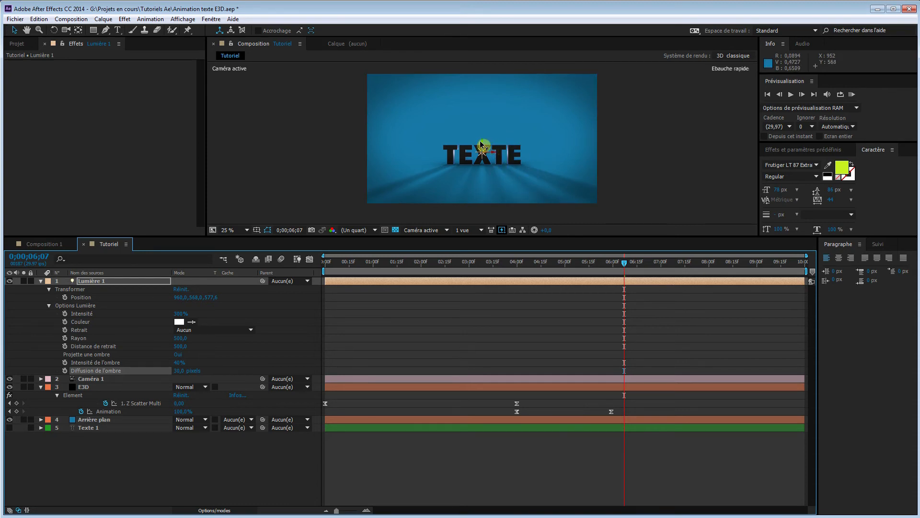
Fine-tune the light's height behind the text to a Y position of about 564, and deselect it
drag(482, 144, 482, 141)
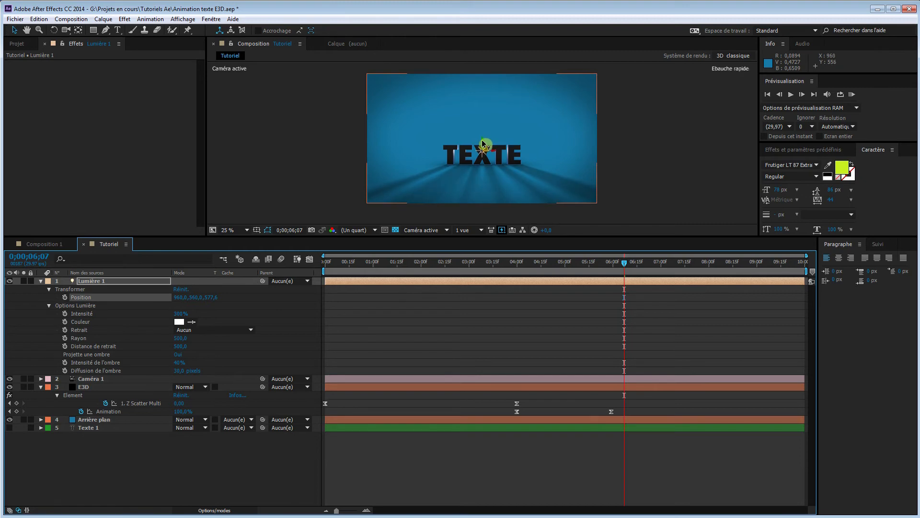
click(483, 143)
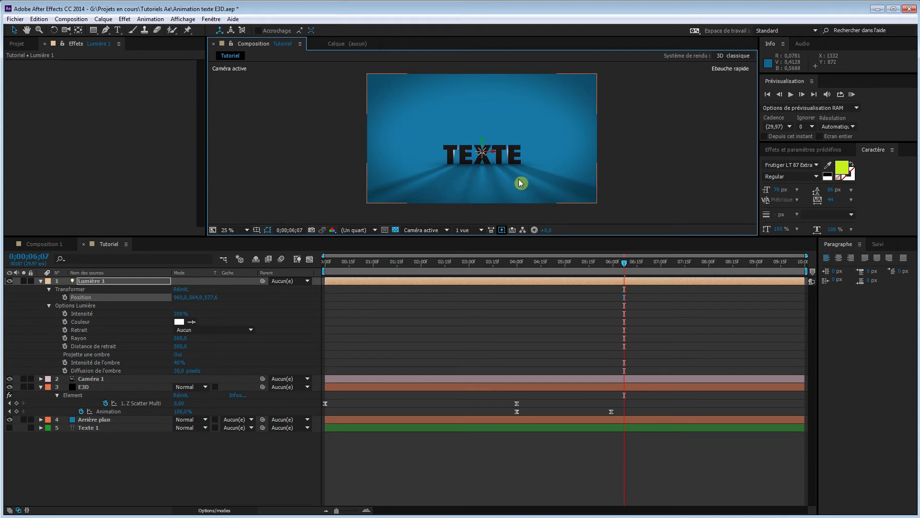
click(149, 456)
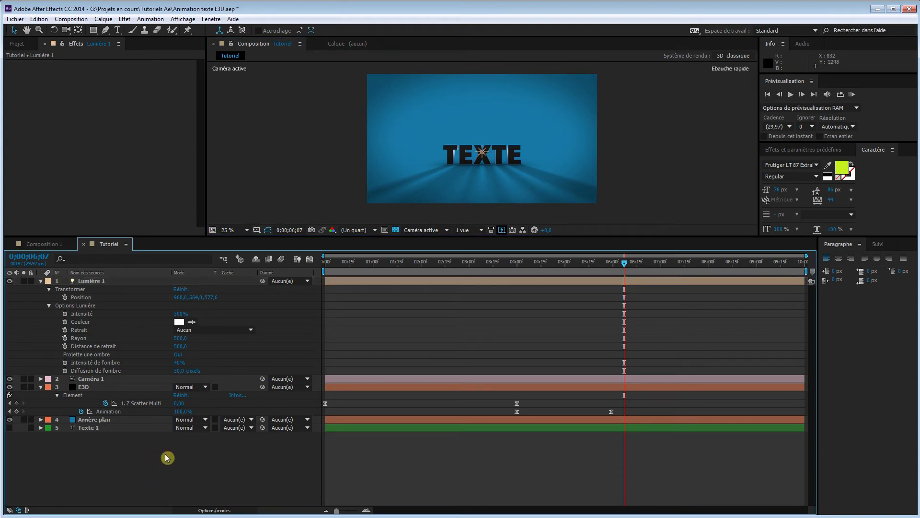
Set the composition's fast preview mode to Résolution adaptative
click(502, 228)
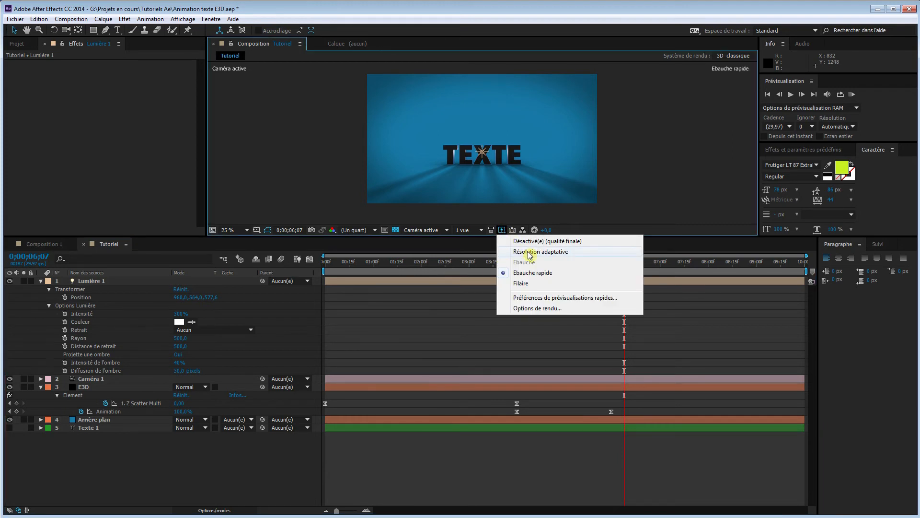
click(552, 253)
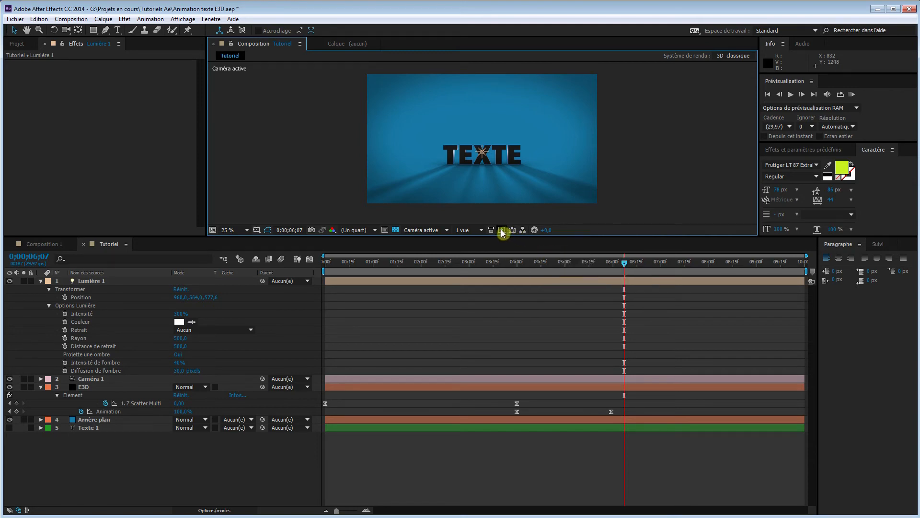
Create a black 1920 × 1080 solid named Flare and place it between the E3D and Arrière plan layers
right_click(152, 454)
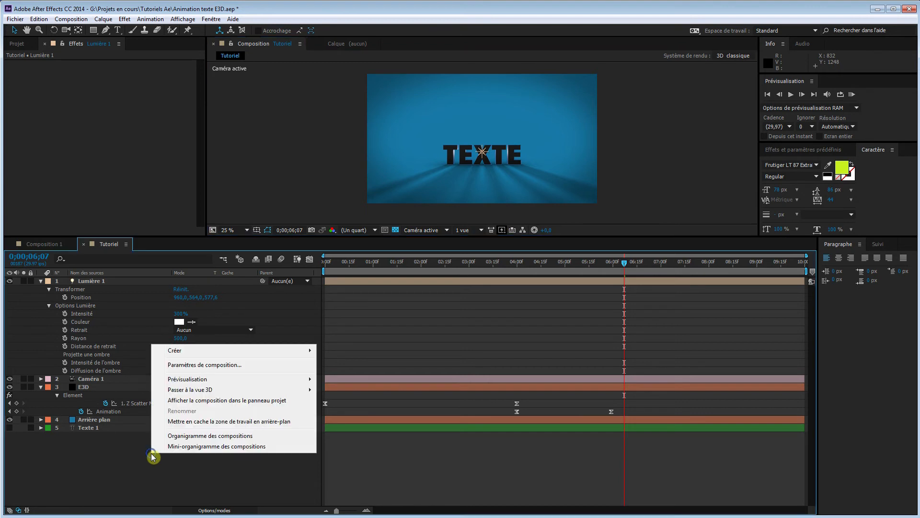
mouse_move(215, 393)
mouse_move(213, 351)
click(82, 375)
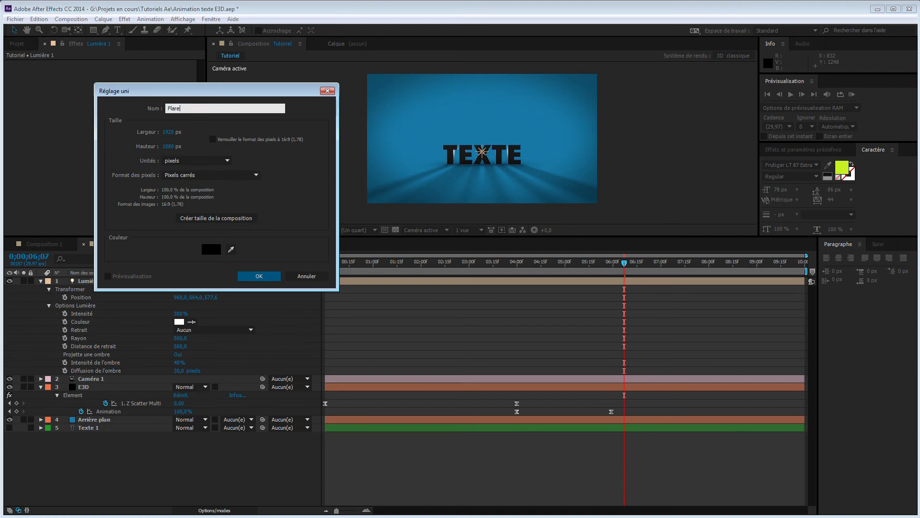
click(258, 276)
drag(140, 288, 144, 416)
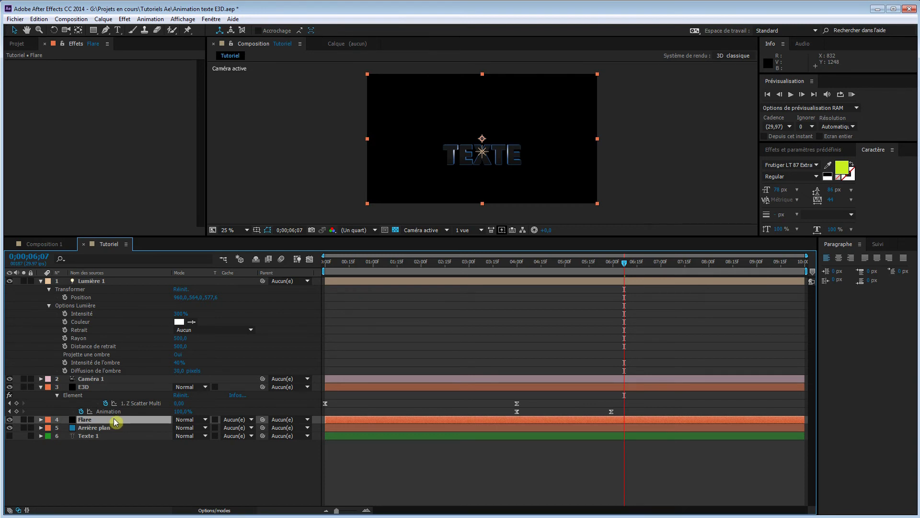
Find the Optical Flares effect, apply it to the Flare layer, and set that layer's blending mode to Addition
click(800, 152)
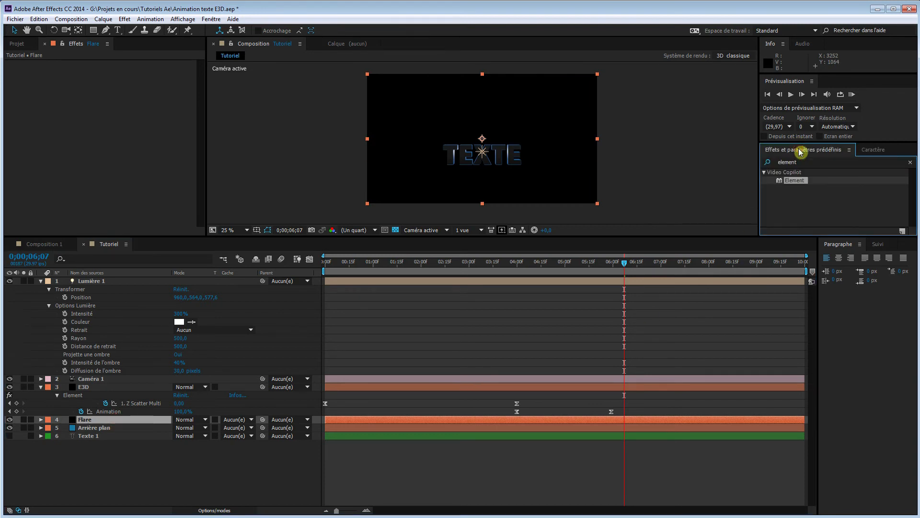
click(768, 162)
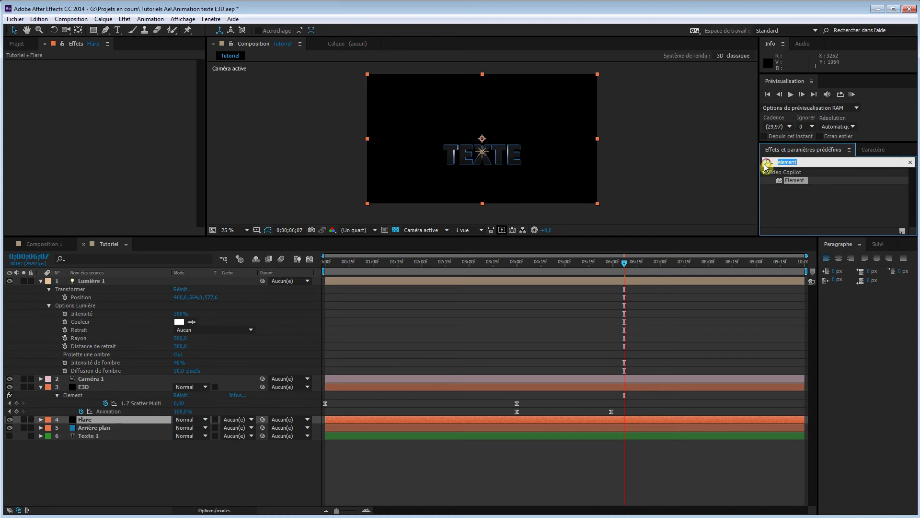
text(optical)
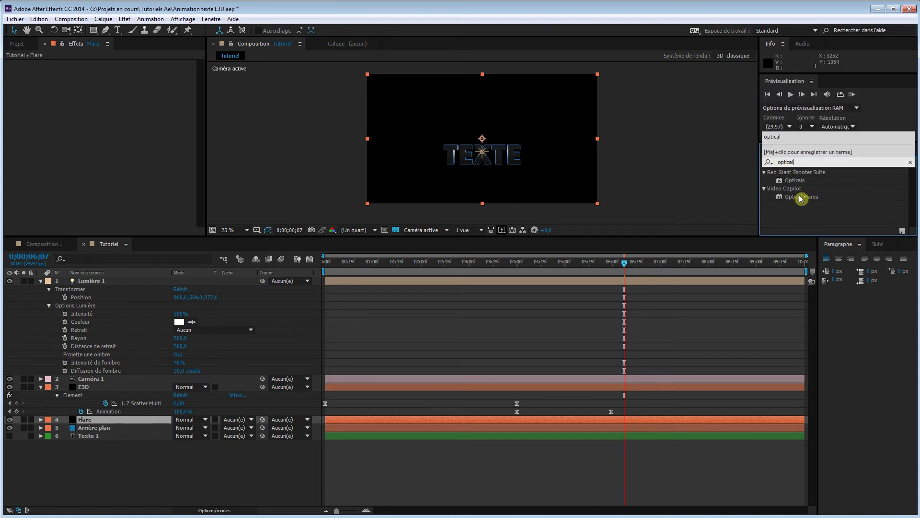
drag(799, 200, 137, 424)
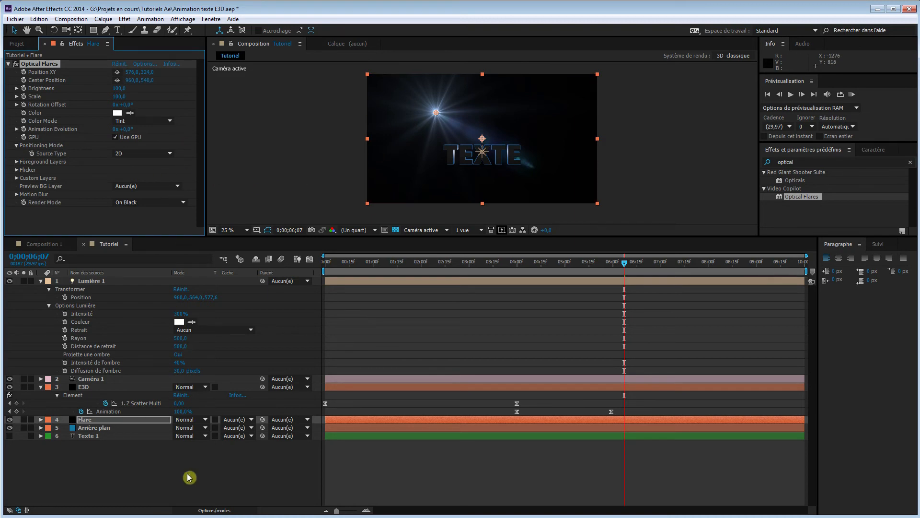
click(206, 420)
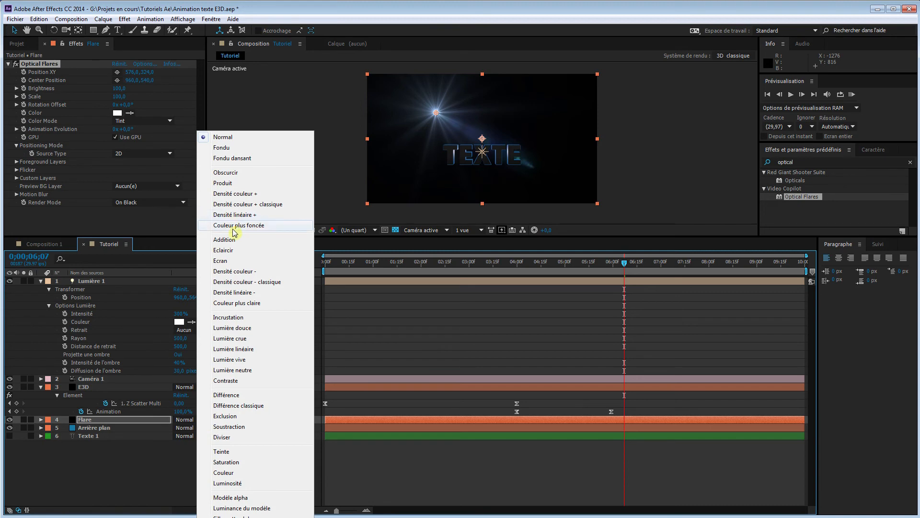
click(228, 239)
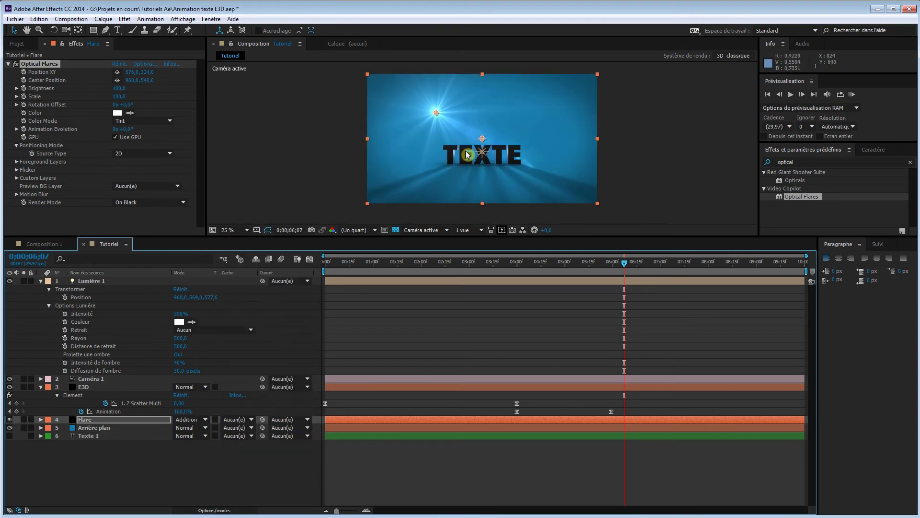
Set the Optical Flares Source Type to Track Lights and reduce the flare's Scale to about 20
click(144, 203)
click(88, 225)
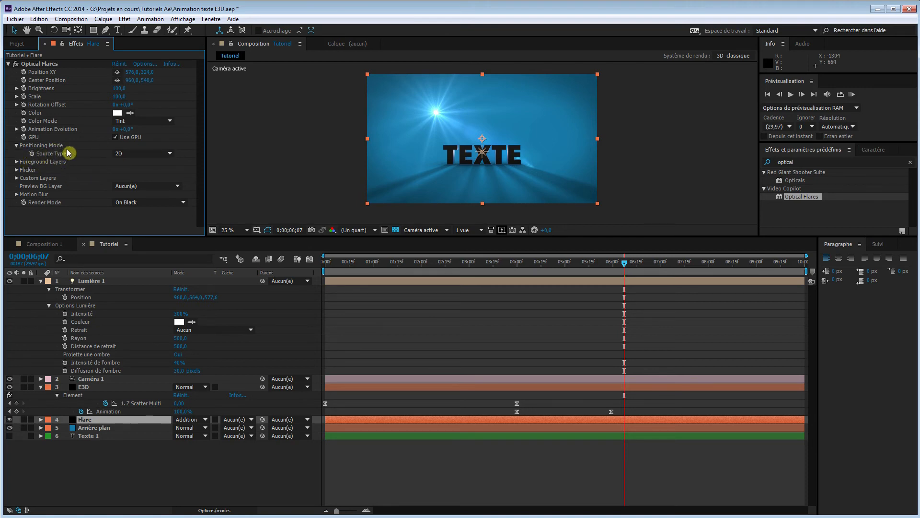
click(171, 154)
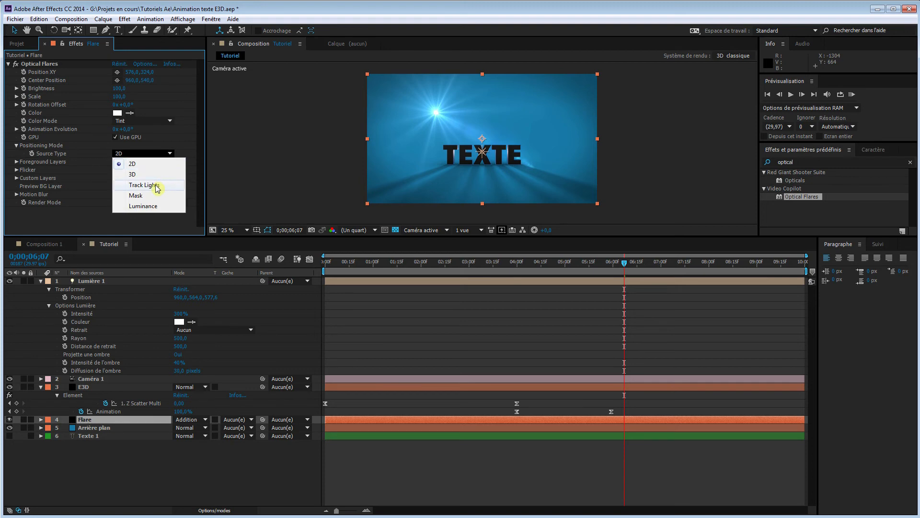
click(156, 185)
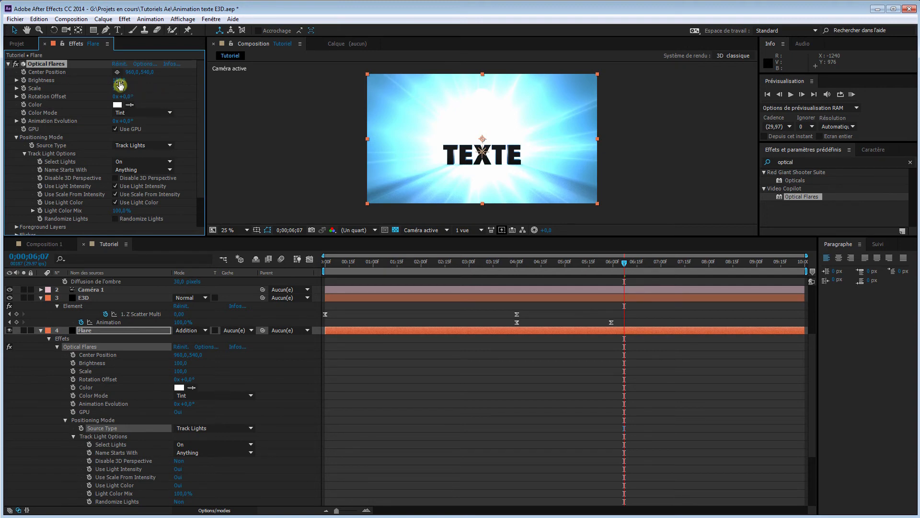
mouse_move(119, 80)
mouse_down()
mouse_move(108, 80)
mouse_move(118, 89)
mouse_up()
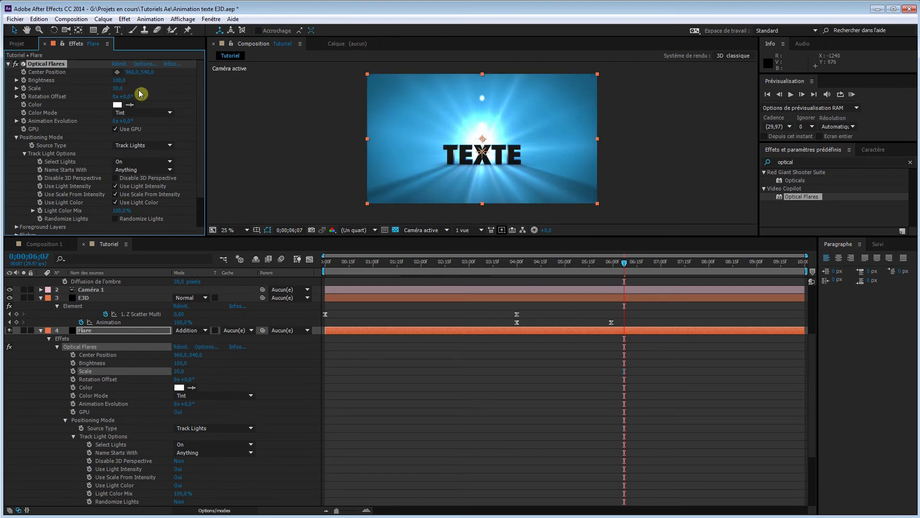
In the Optical Flares options, compare the Antique Digital and Gratest presets from Pro Presets, and load Antique Digital
click(144, 64)
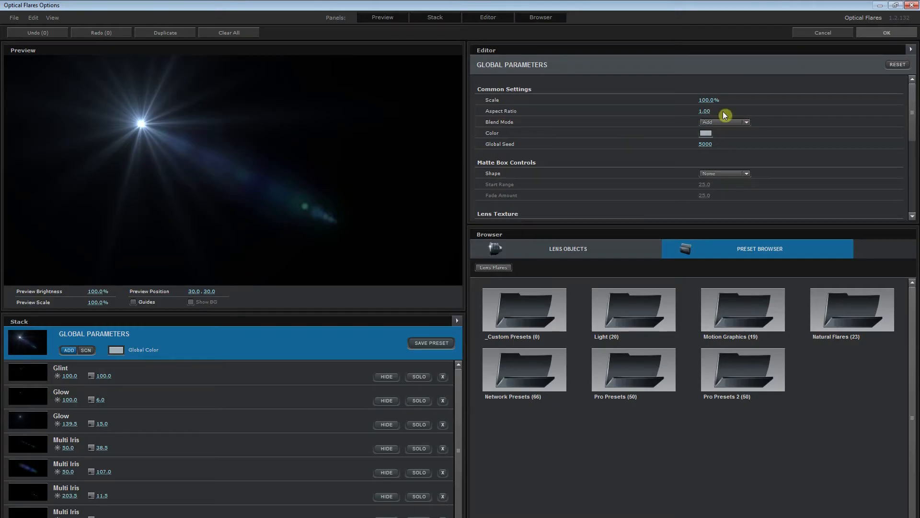
double_click(642, 381)
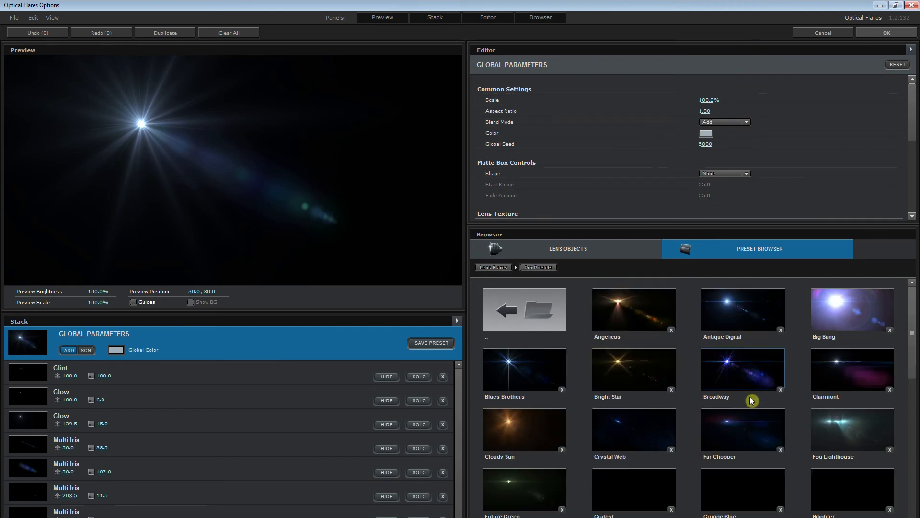
click(738, 317)
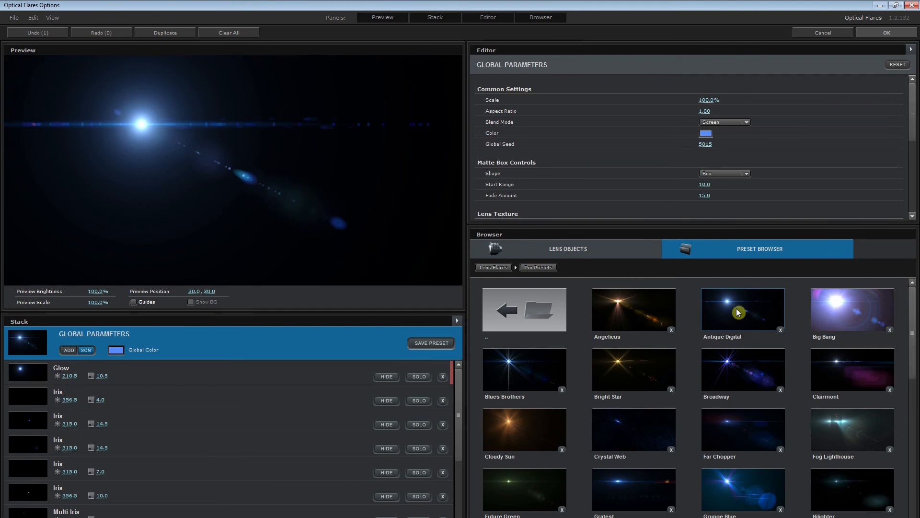
click(632, 491)
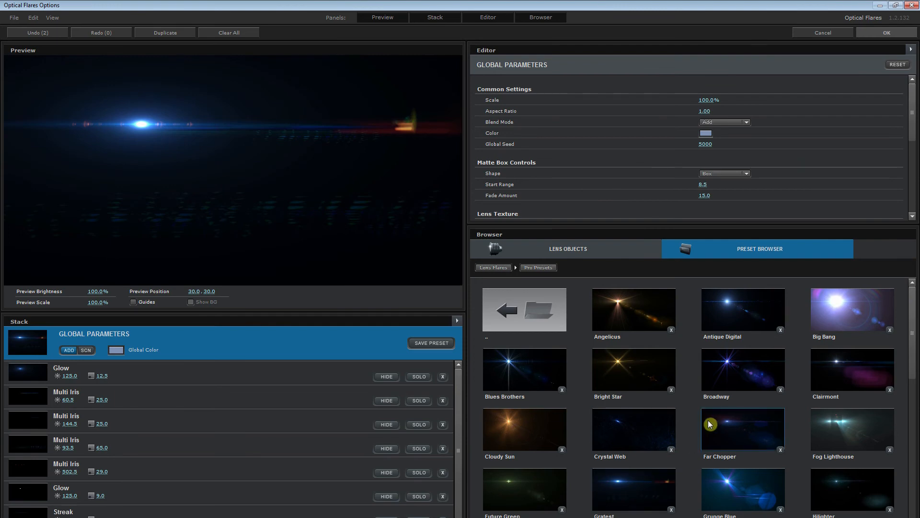
click(745, 322)
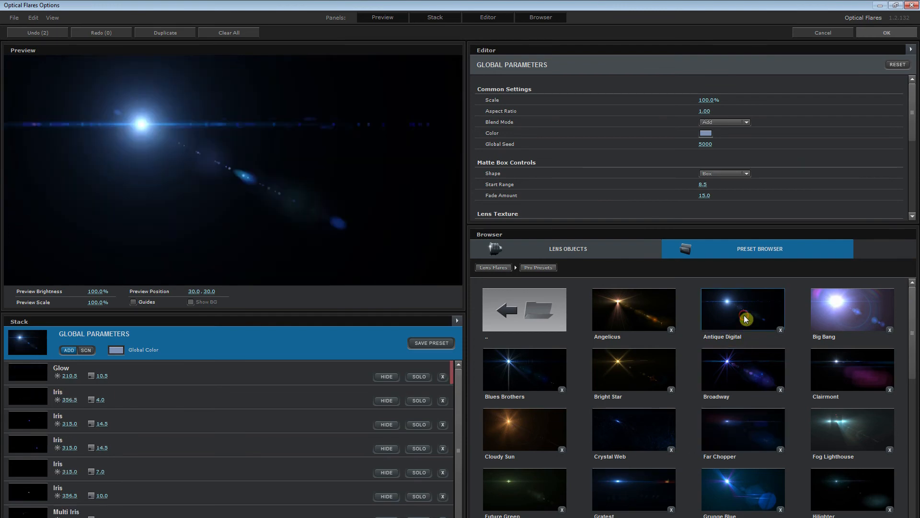
Look through Pro Presets 2, return to Pro Presets, and apply Antique Digital to the flare
click(514, 314)
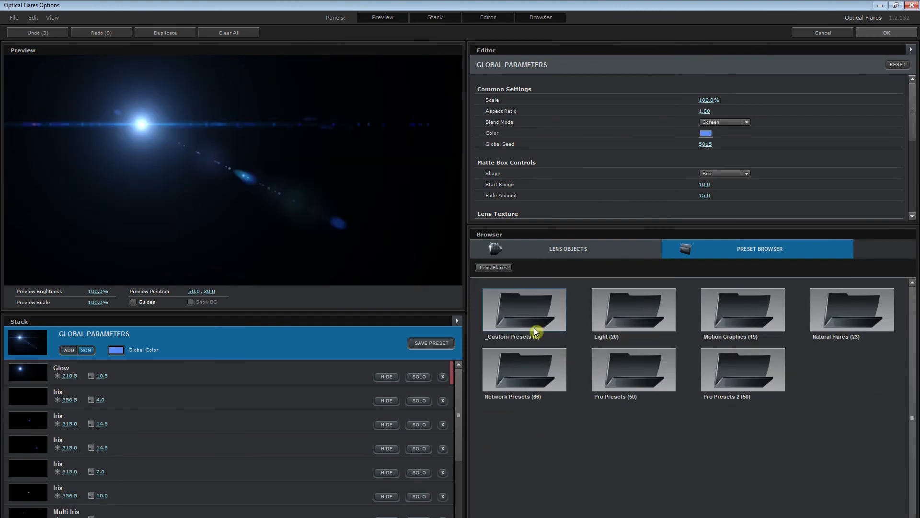
click(753, 382)
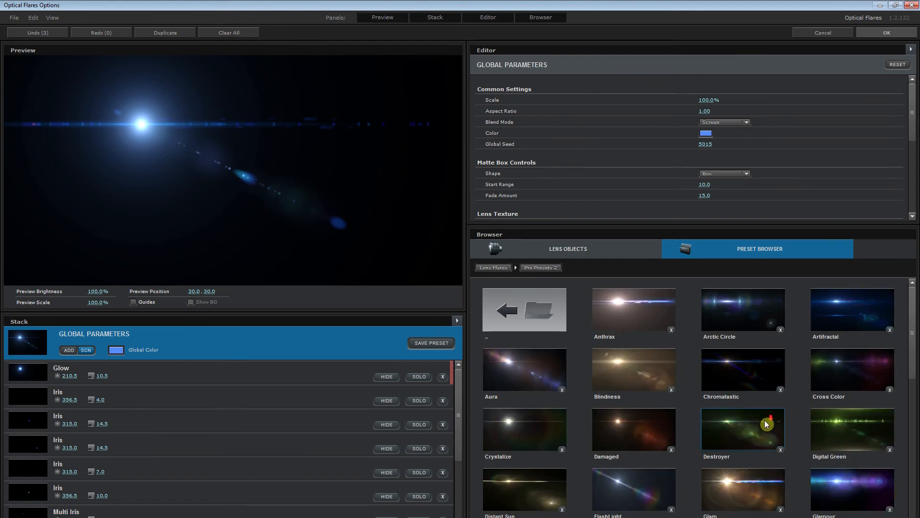
drag(914, 378, 911, 319)
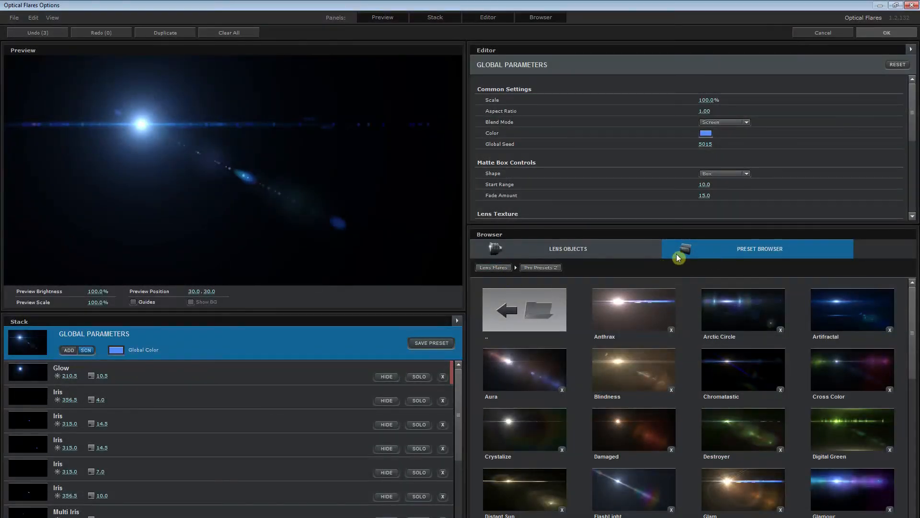
click(509, 312)
click(623, 382)
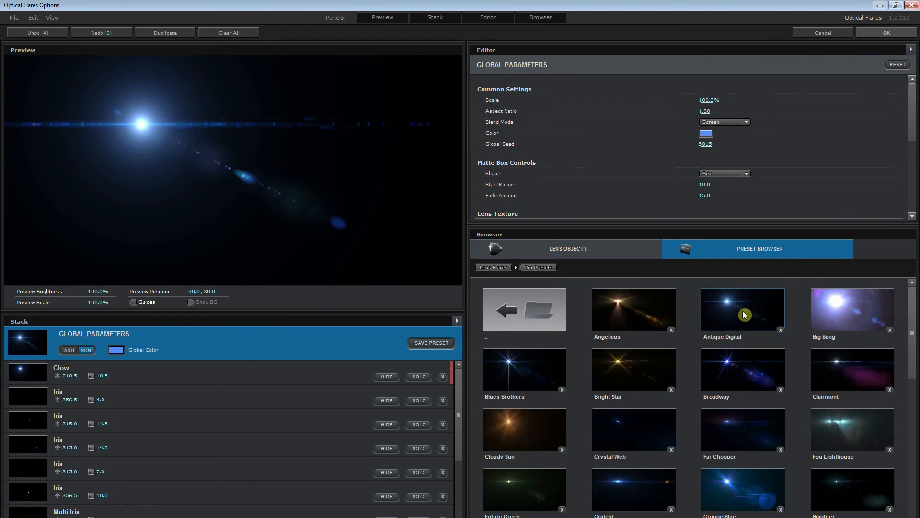
click(887, 33)
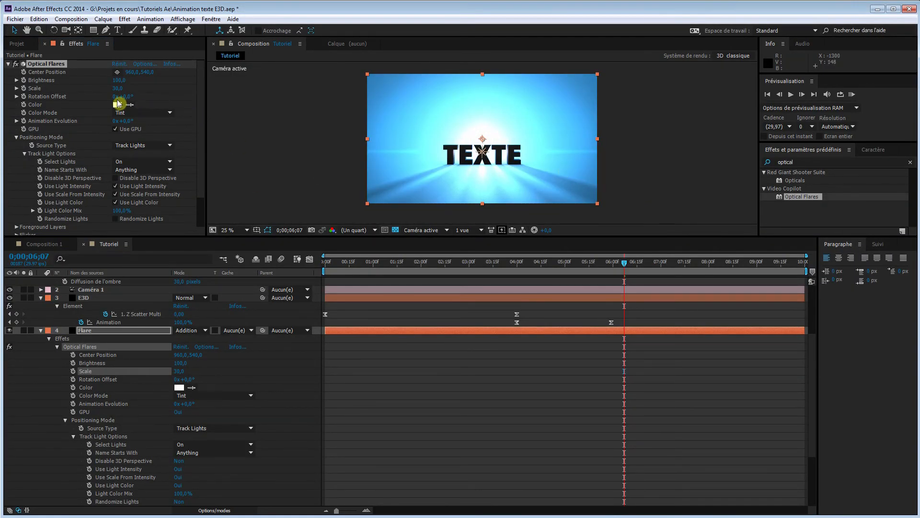
Set the flare's Scale to 50 and Brightness to 20, and move its Center Position to about 1192, 952
drag(116, 90, 116, 81)
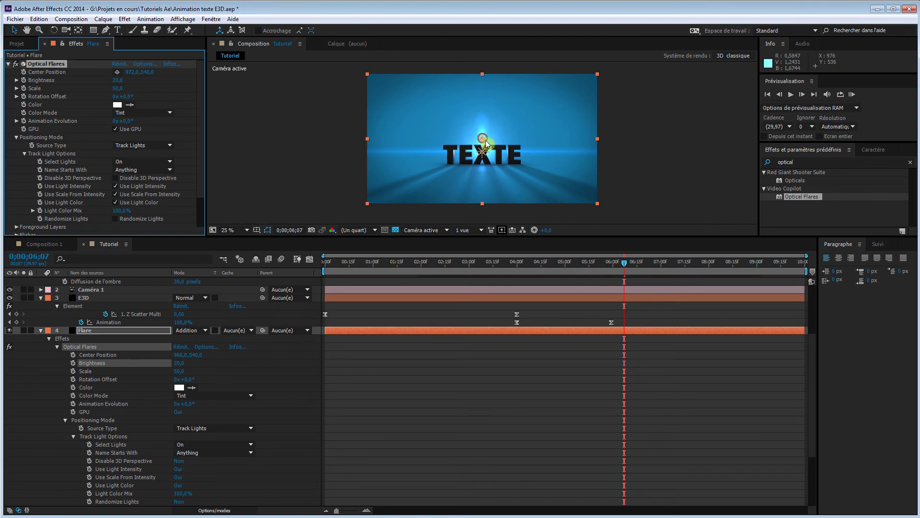
drag(486, 140, 508, 185)
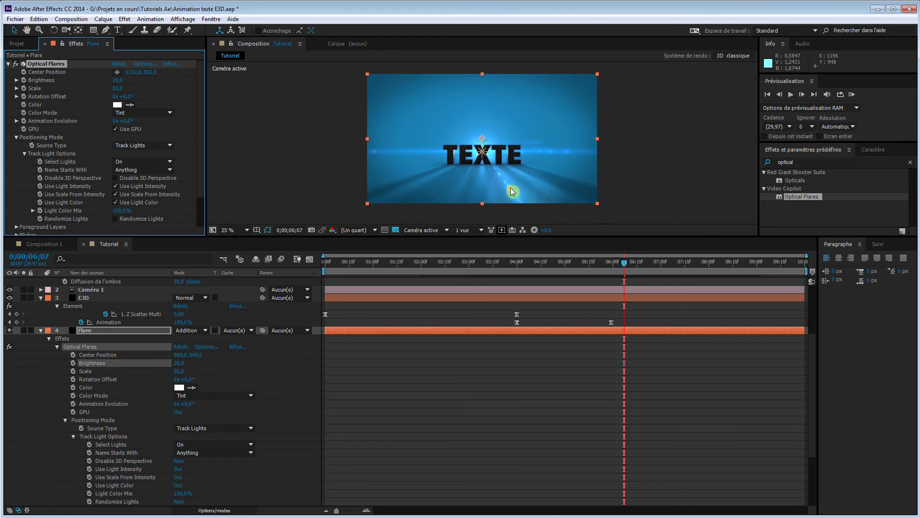
drag(510, 187, 511, 188)
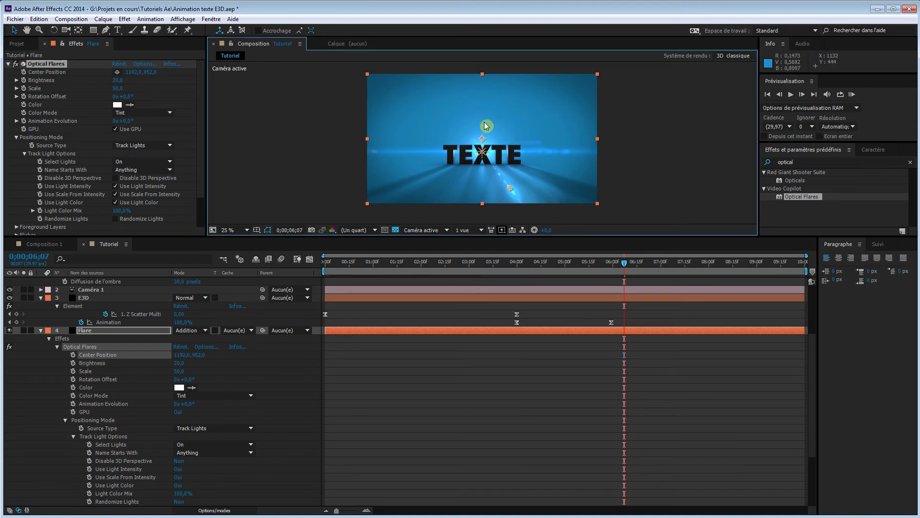
Set the Optical Flares Brightness to 25
click(117, 80)
text(25)
key(Return)
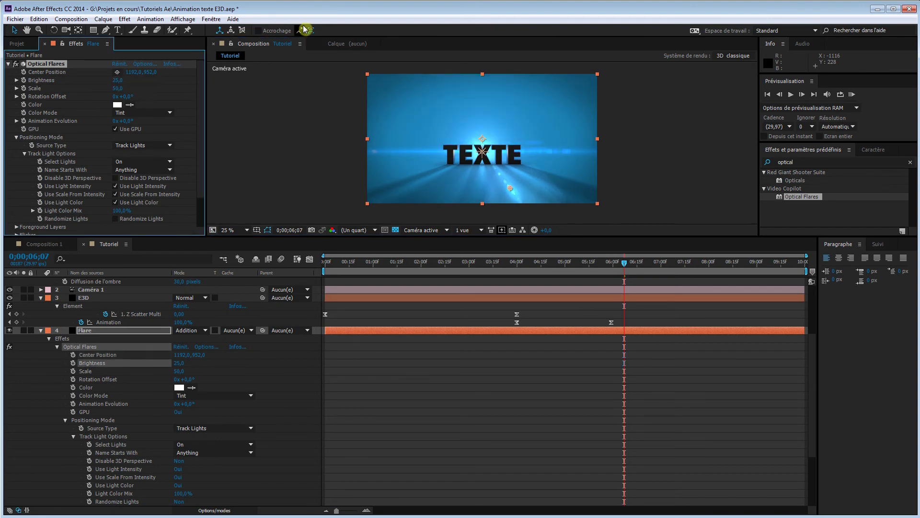
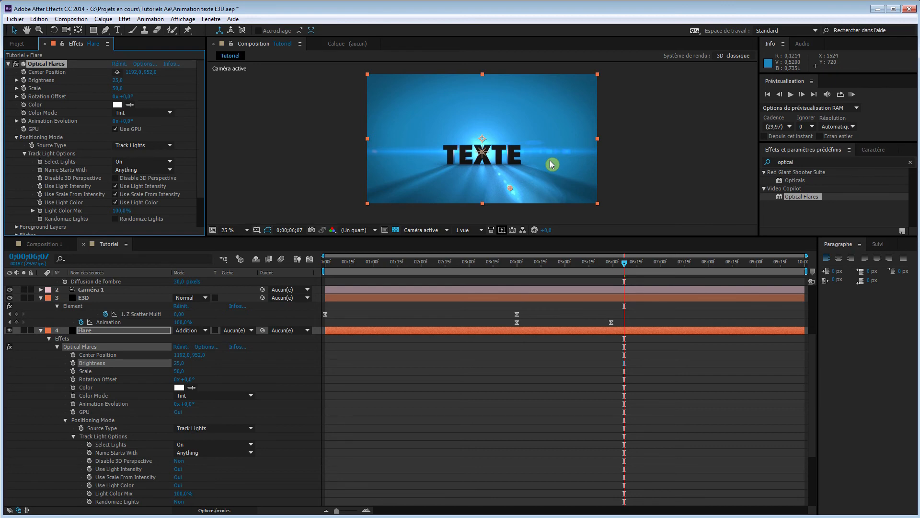
Check the flare along the timeline, show the layers' keyframed properties, and trim the start of Lumière 1 to 0;00;05;29
drag(626, 263, 375, 267)
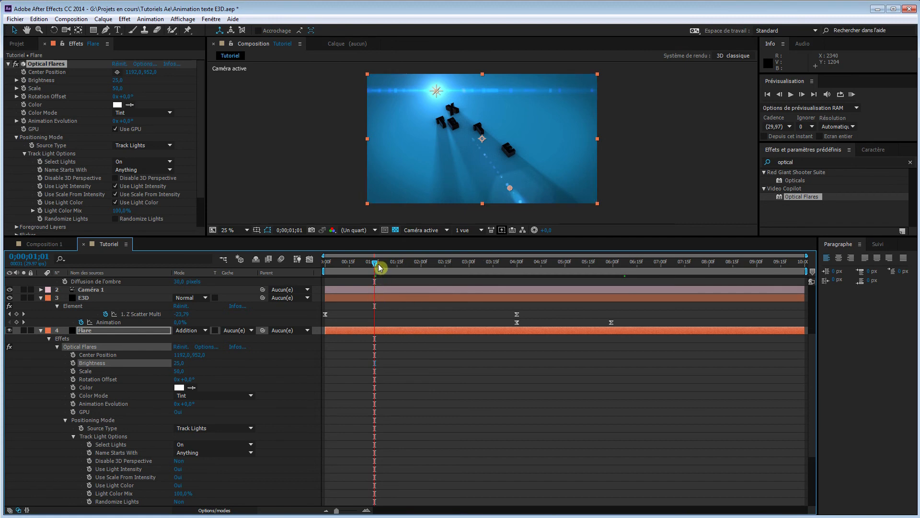
drag(382, 265, 549, 269)
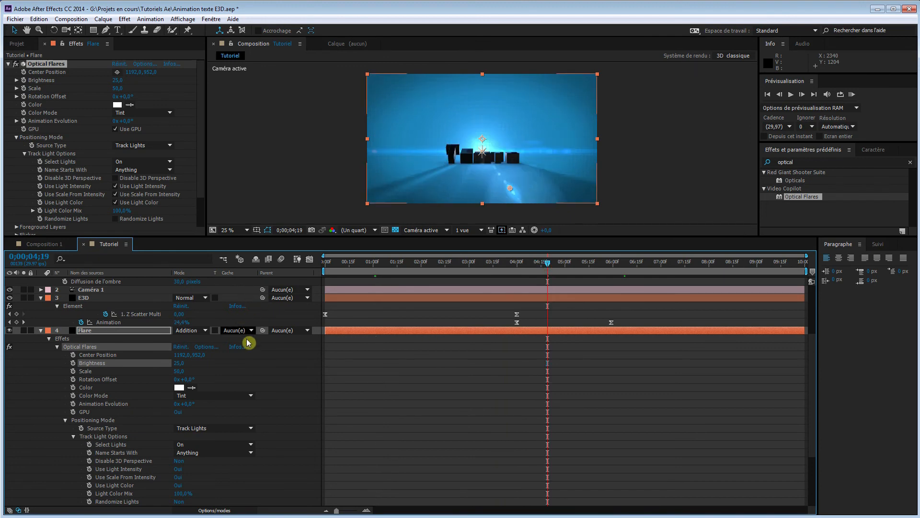
click(273, 378)
key(u)
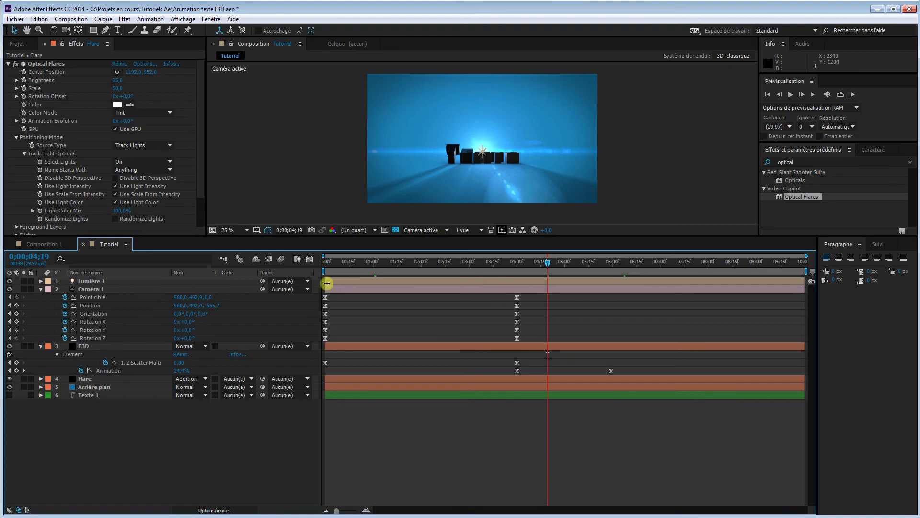
drag(549, 266, 614, 268)
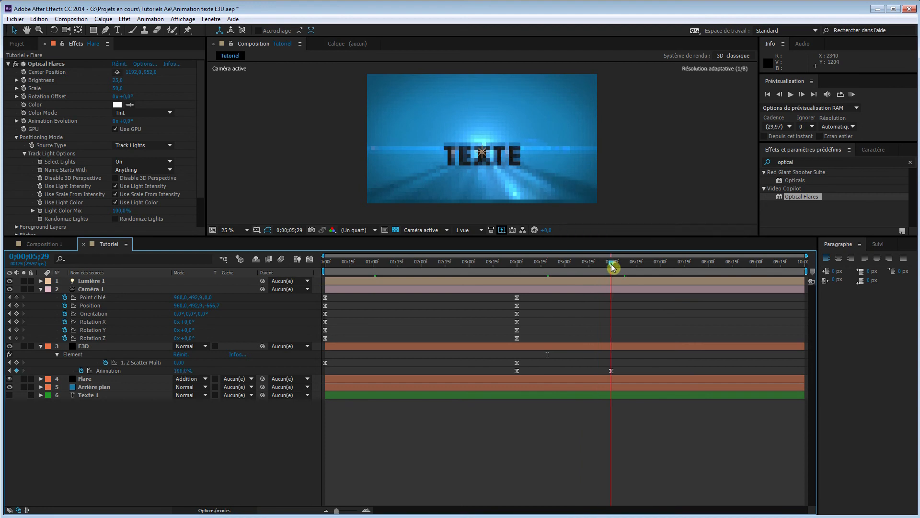
drag(325, 280, 611, 285)
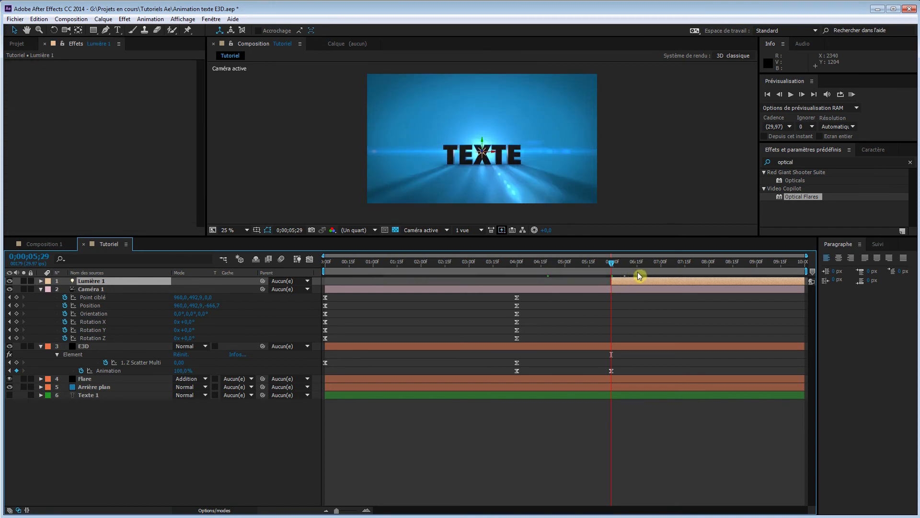
Keyframe Lumière 1's Intensité and Intensité de l'ombre, then move both keyframes to about the 7-second mark
drag(609, 266, 594, 263)
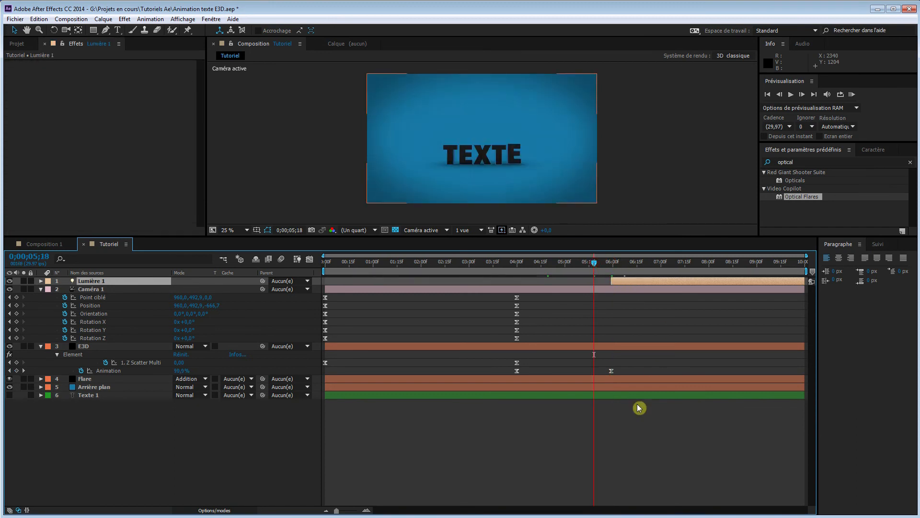
drag(596, 263, 612, 263)
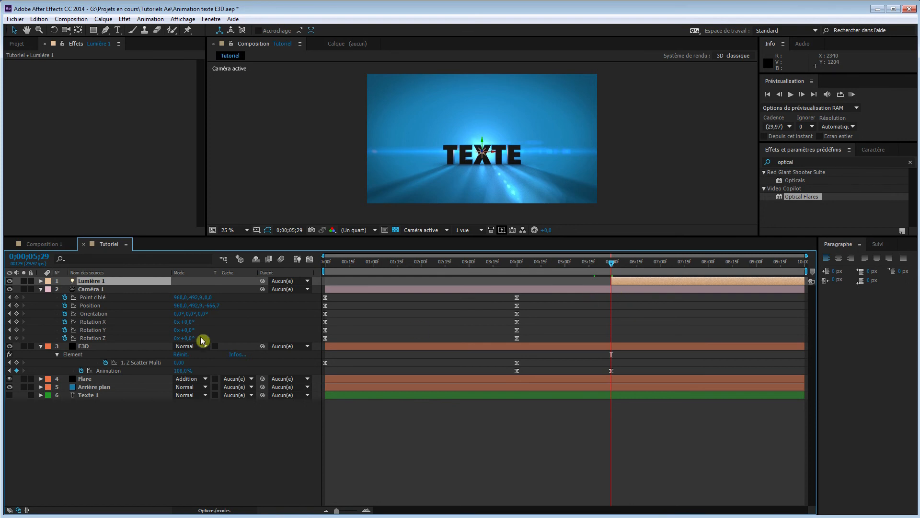
click(41, 281)
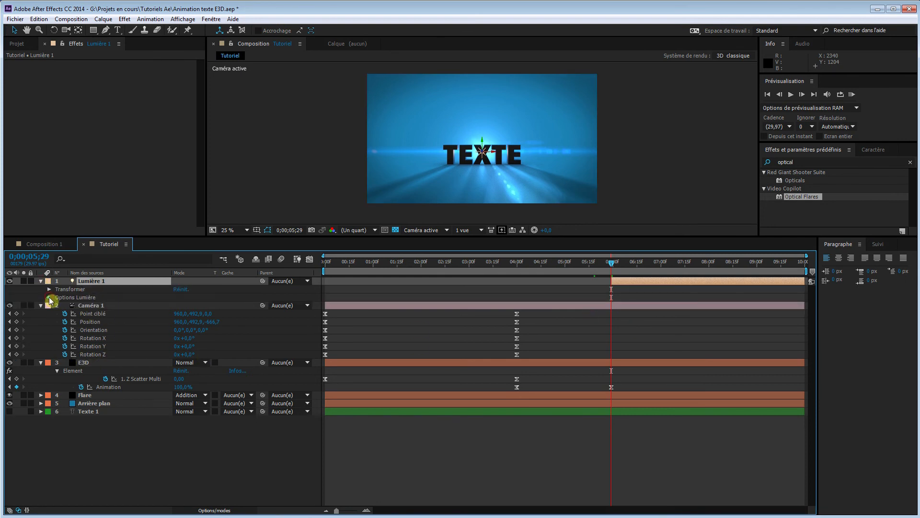
click(49, 298)
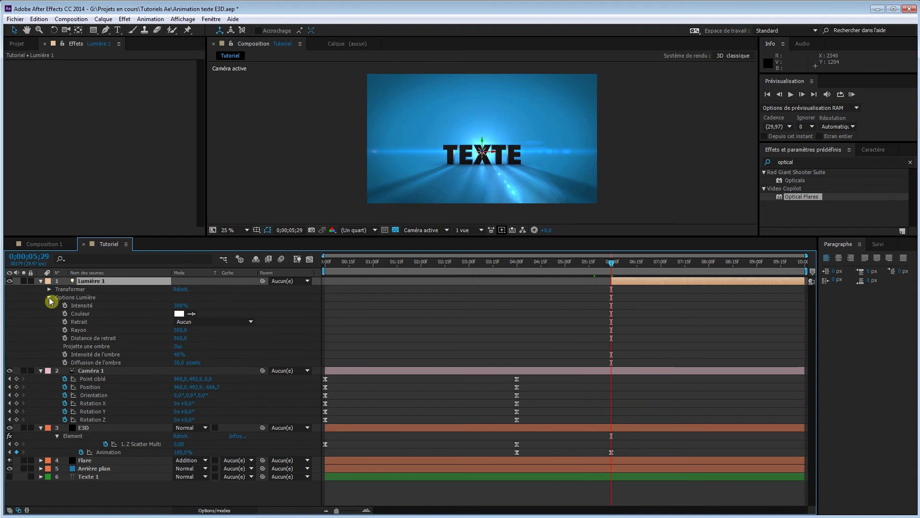
click(66, 355)
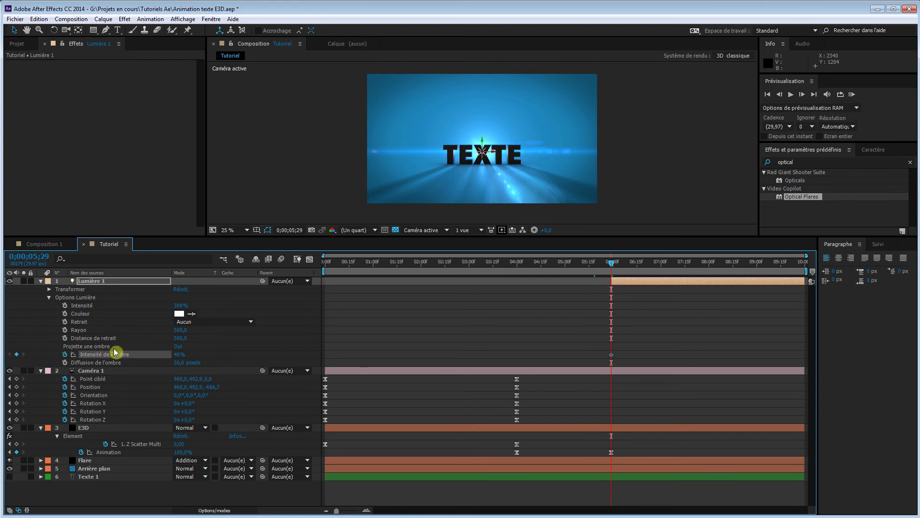
click(65, 306)
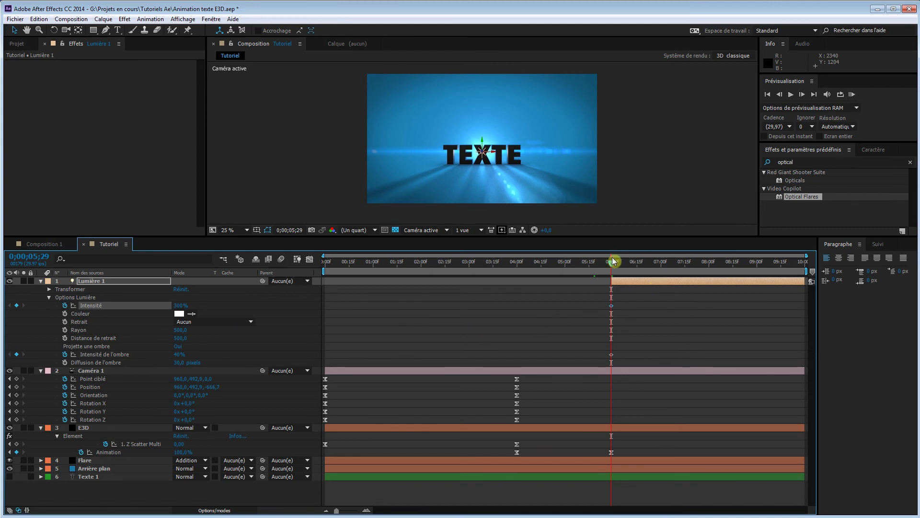
drag(617, 293, 663, 354)
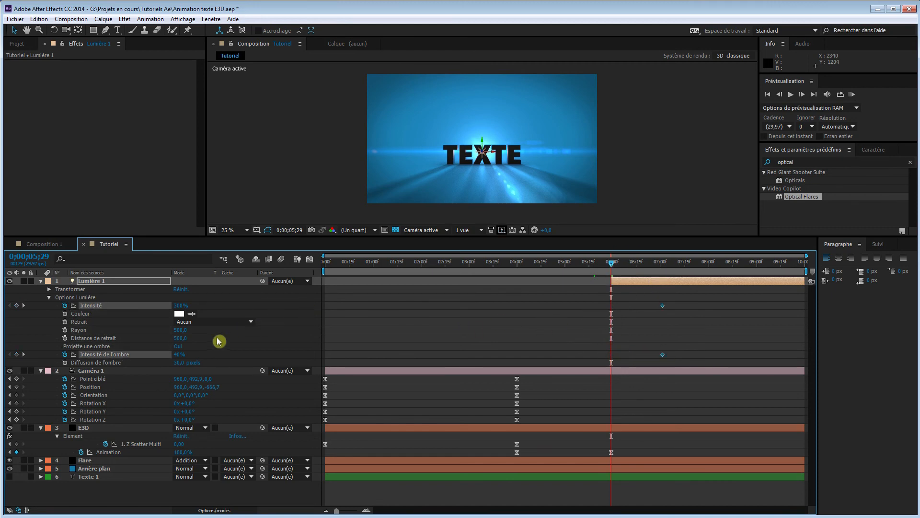
Set Lumière 1's Intensité and Intensité de l'ombre to 0% at 0;00;05;29
click(178, 305)
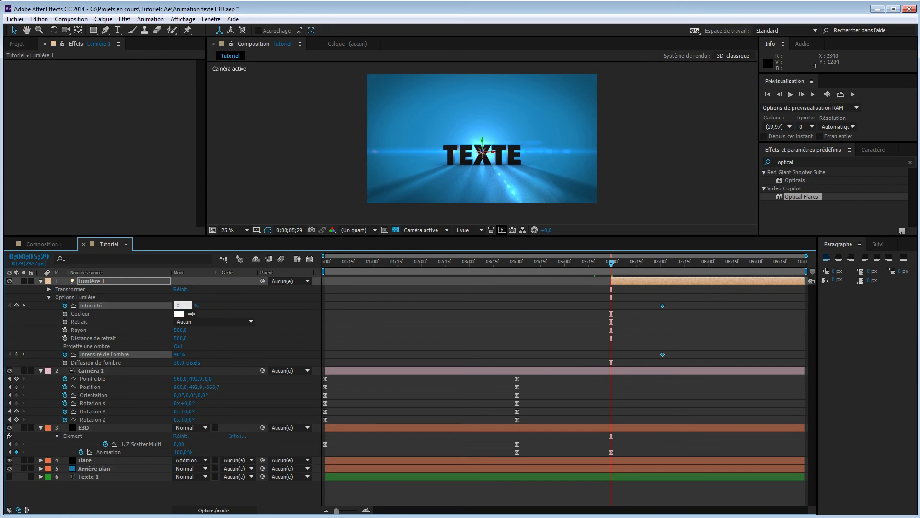
text(0)
key(Return)
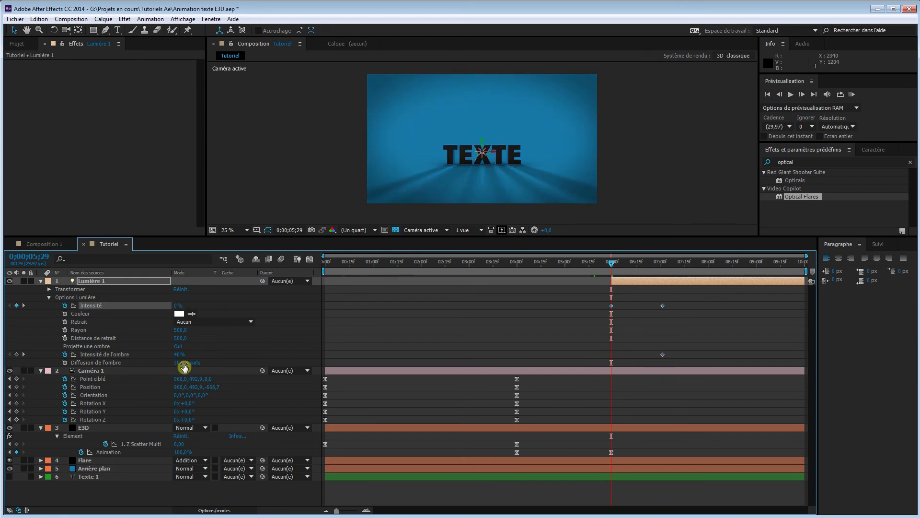
click(178, 354)
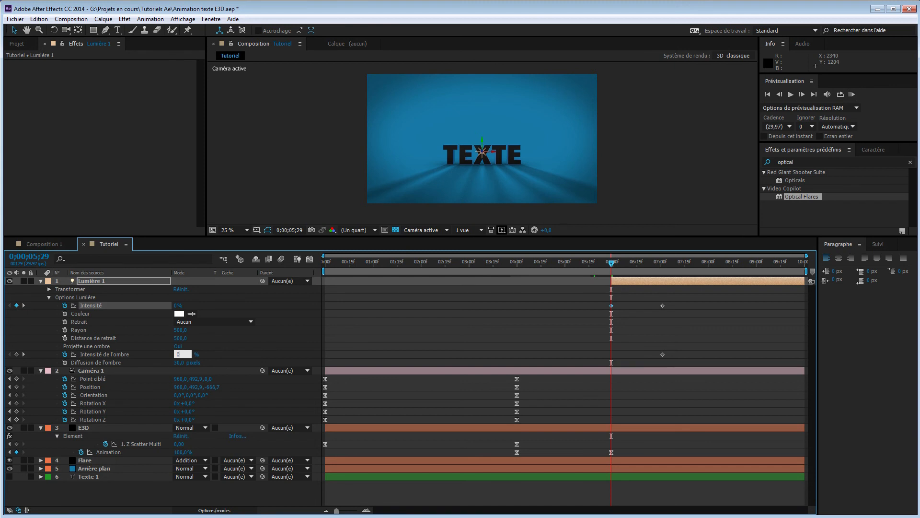
text(0)
key(Return)
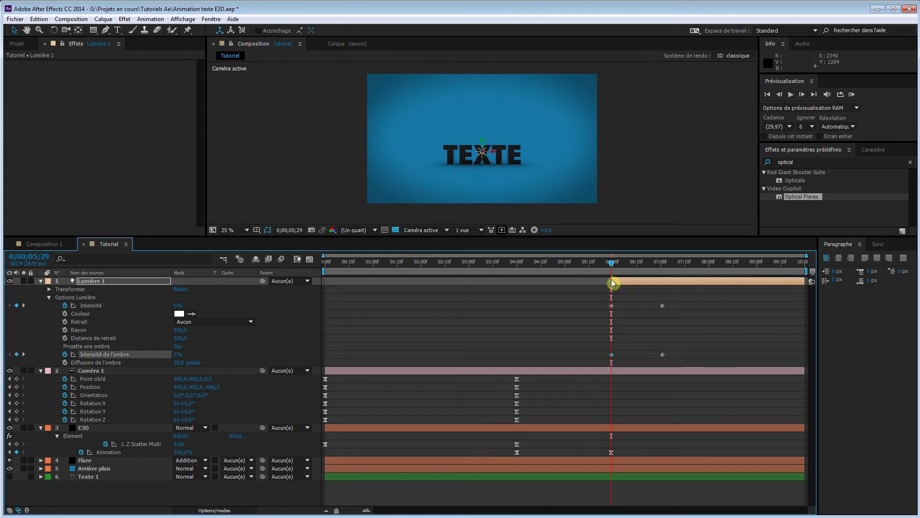
Set the composition's fast preview to Ebauche rapide and check the light's fade-in around the 6-second mark
mouse_move(613, 266)
mouse_down()
mouse_move(723, 257)
mouse_move(605, 260)
mouse_up()
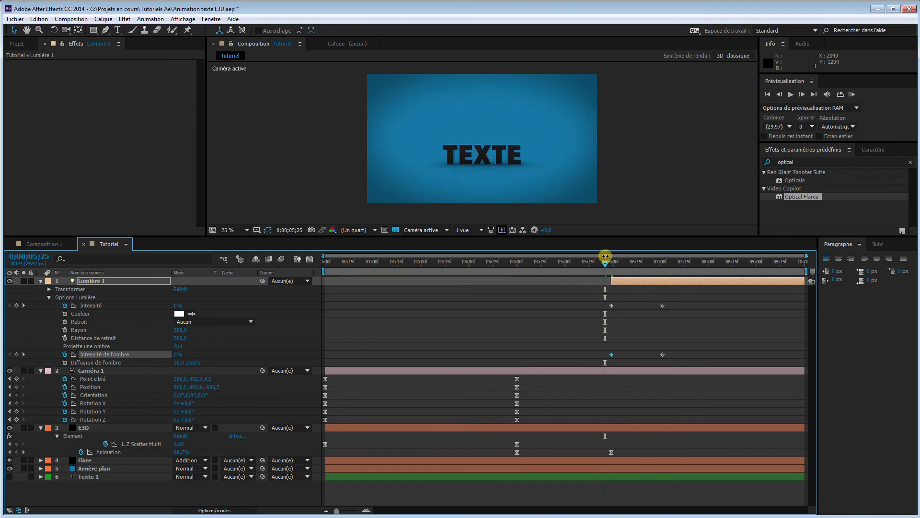
click(502, 232)
click(527, 275)
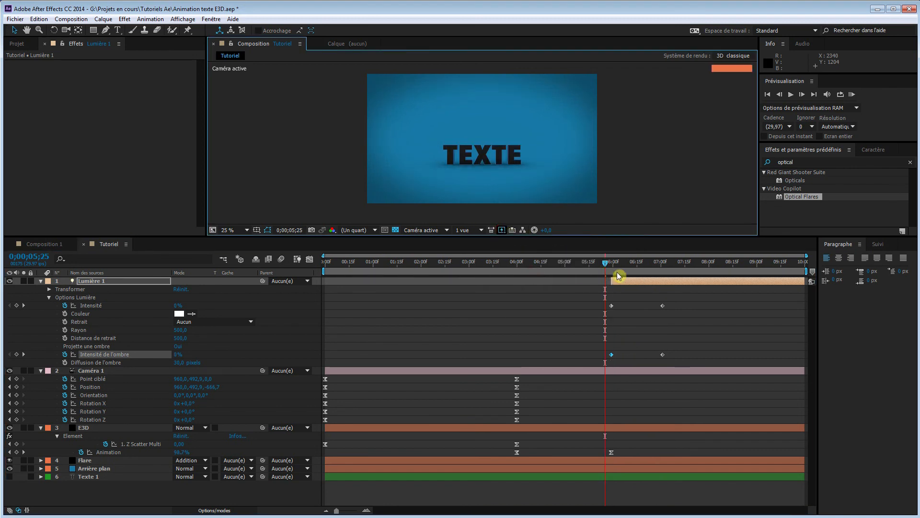
drag(607, 261, 651, 274)
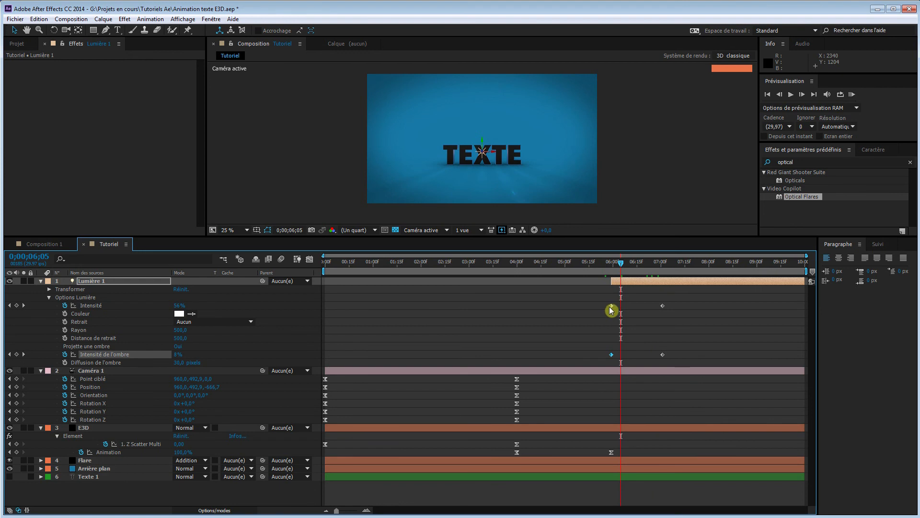
Move the first Intensité and Intensité de l'ombre keyframes to about 0;00;05;19 and extend the start of Lumière 1 to match
drag(599, 296, 596, 358)
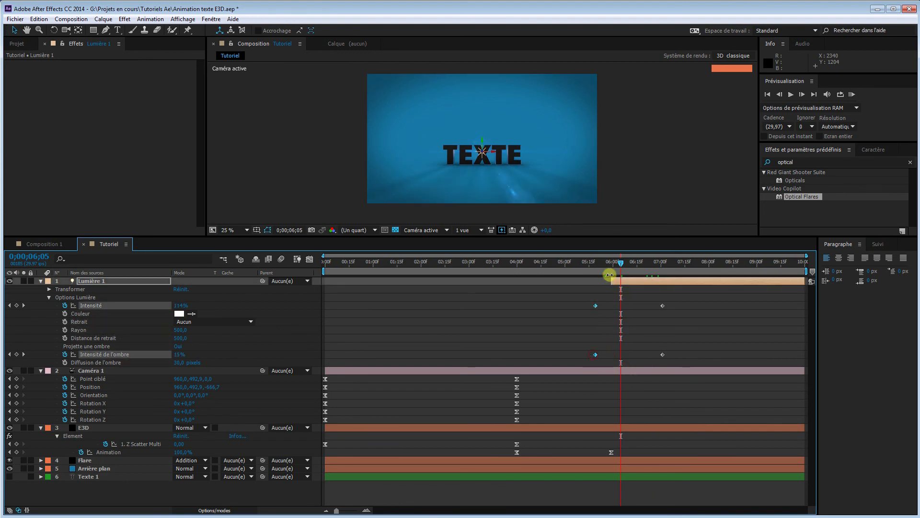
mouse_move(622, 267)
mouse_down()
mouse_move(579, 267)
mouse_move(617, 270)
mouse_up()
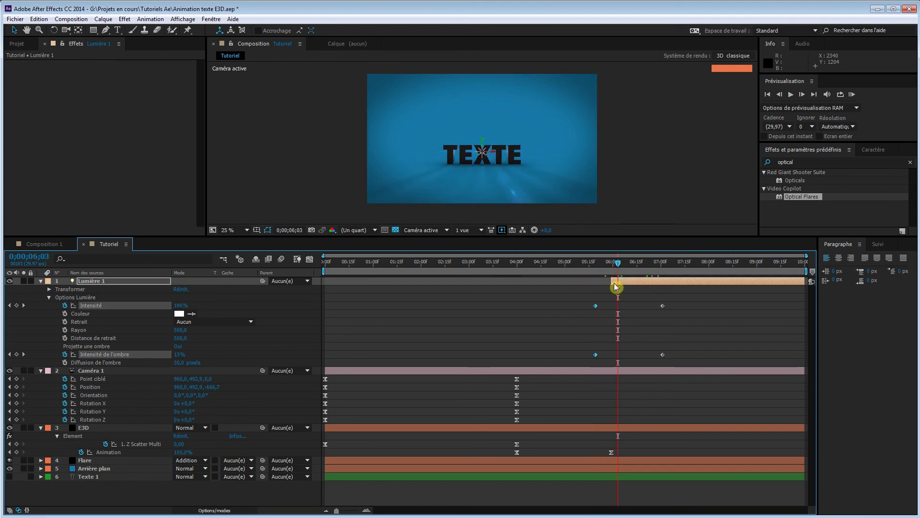
click(613, 282)
drag(597, 286, 642, 275)
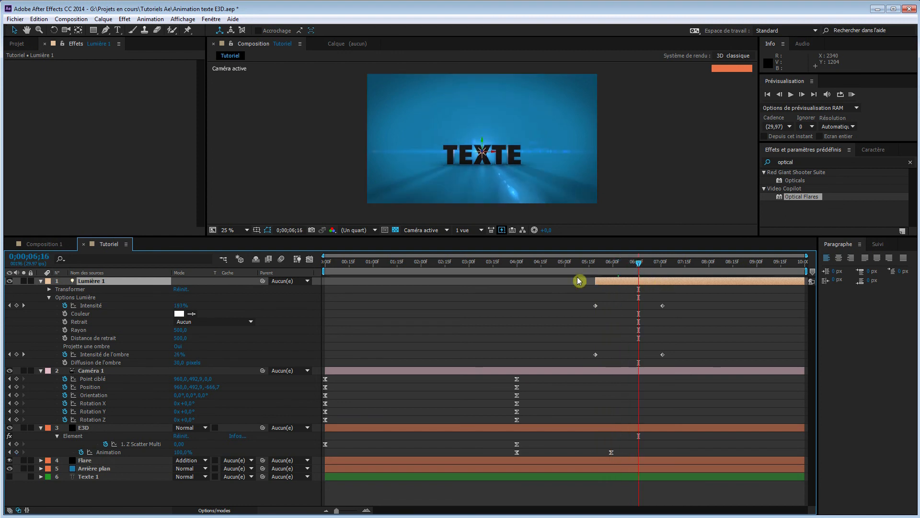
Take the composition view out of Ebauche rapide mode and run a RAM preview of the animation
click(502, 231)
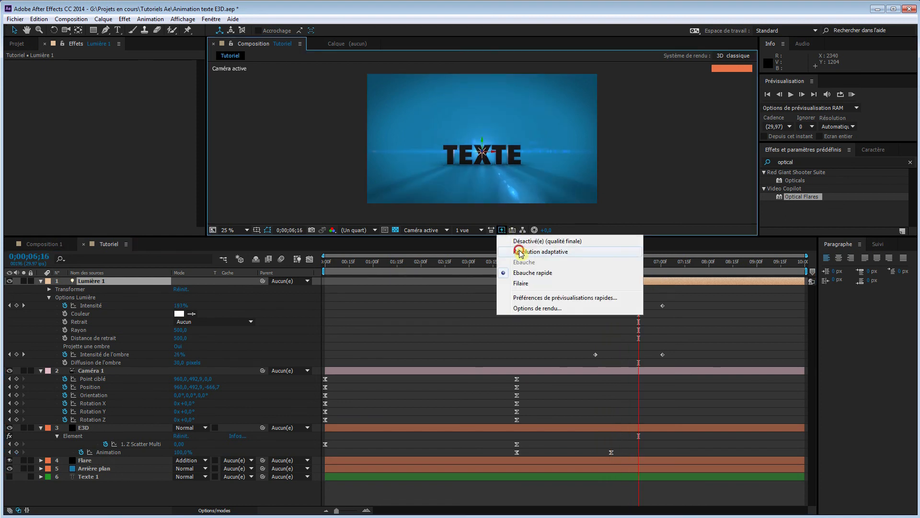
click(517, 246)
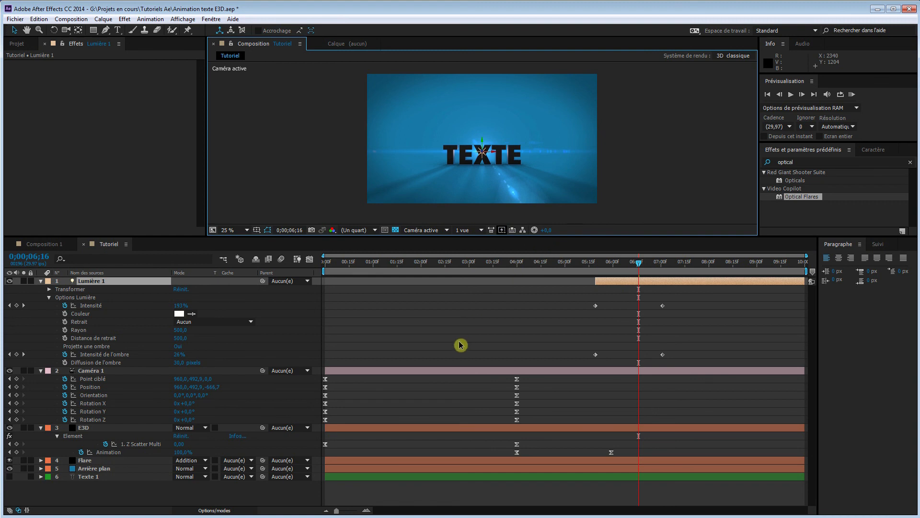
key(KP_0)
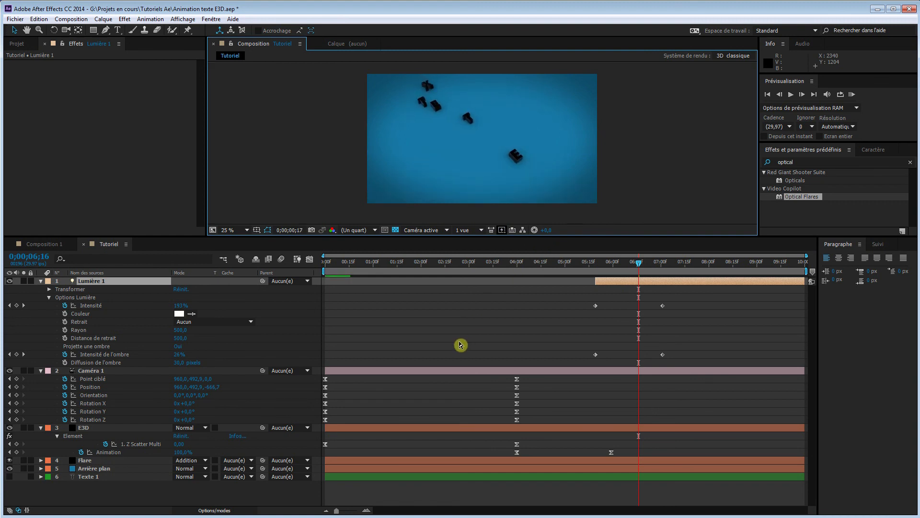